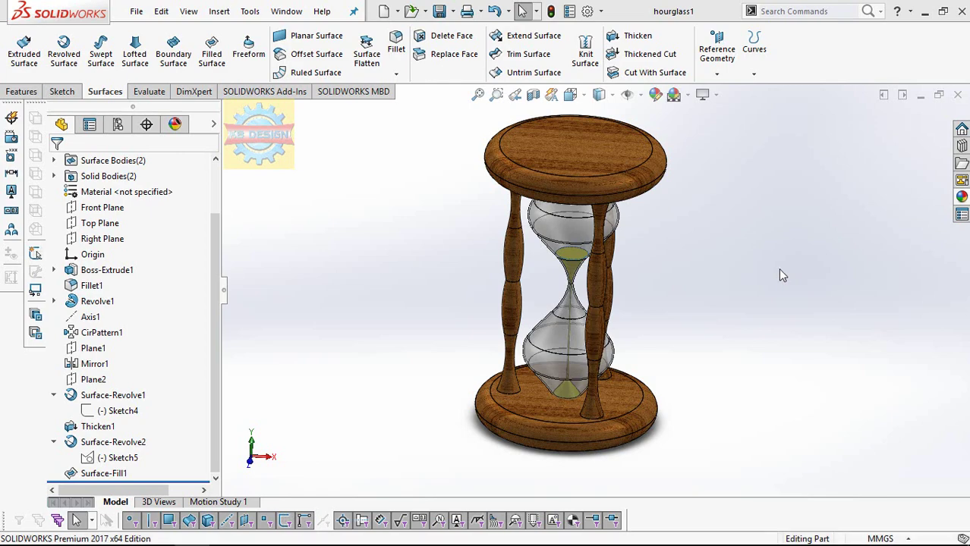
Orbit and zoom around the finished hourglass to inspect it from several angles.
mouse_move(778, 268)
middle_down()
mouse_move(677, 312)
mouse_move(712, 299)
mouse_move(775, 329)
mouse_move(799, 390)
mouse_move(674, 357)
mouse_move(721, 378)
mouse_move(734, 372)
mouse_move(740, 347)
mouse_move(673, 347)
middle_up()
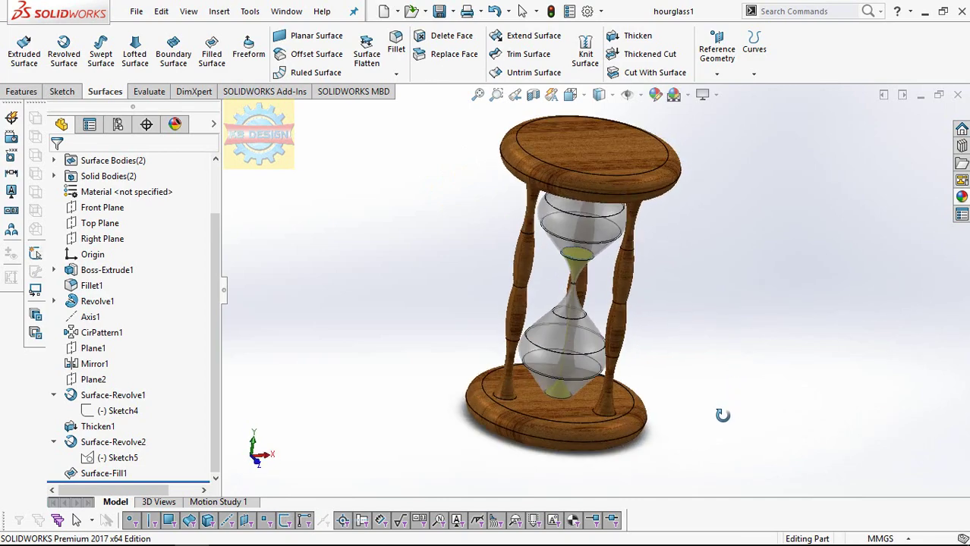
scroll(673, 347, down, 3)
scroll(391, 343, up, 2)
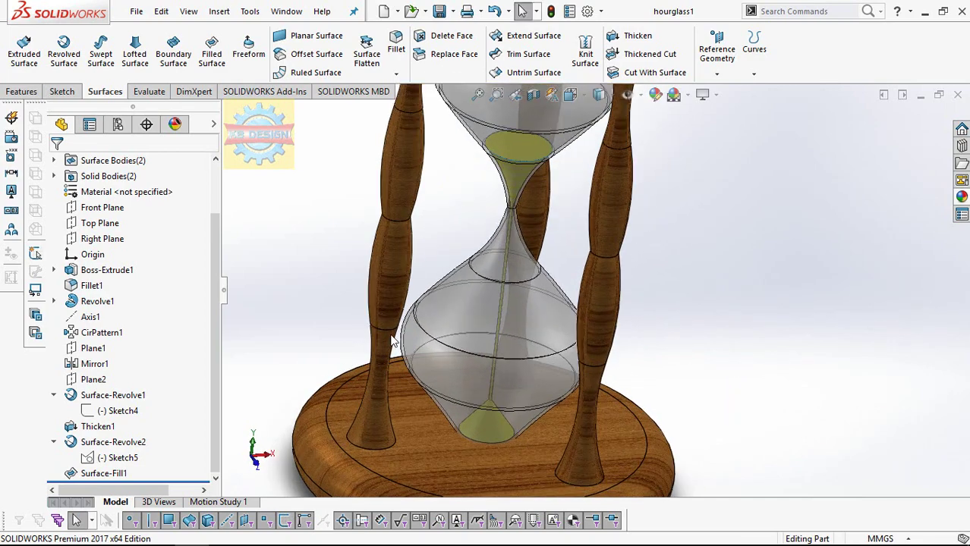
scroll(390, 340, up, 2)
mouse_move(617, 342)
middle_down()
mouse_move(607, 304)
mouse_move(617, 293)
mouse_move(639, 299)
middle_up()
scroll(637, 298, down, 2)
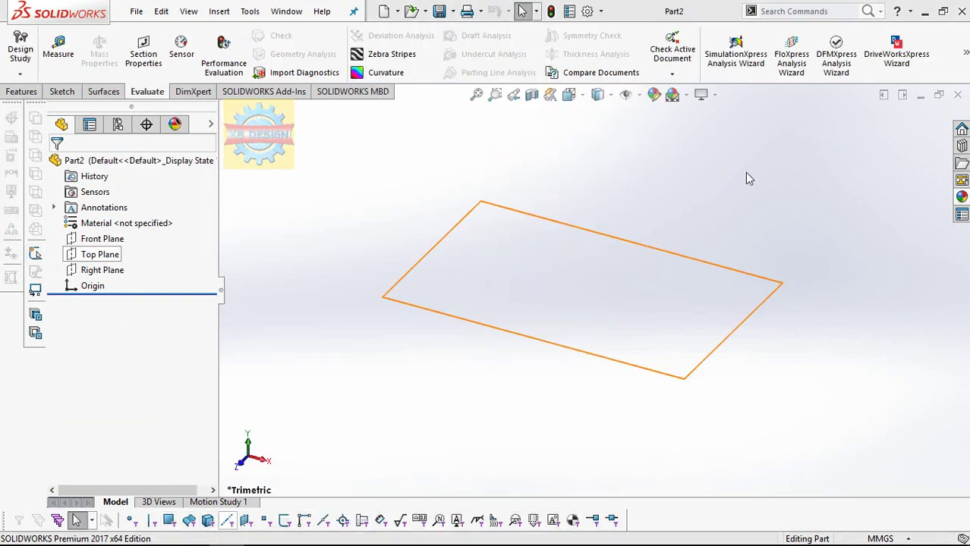
Sketch a Ø125 mm circle centred on the origin on the Top Plane.
click(95, 256)
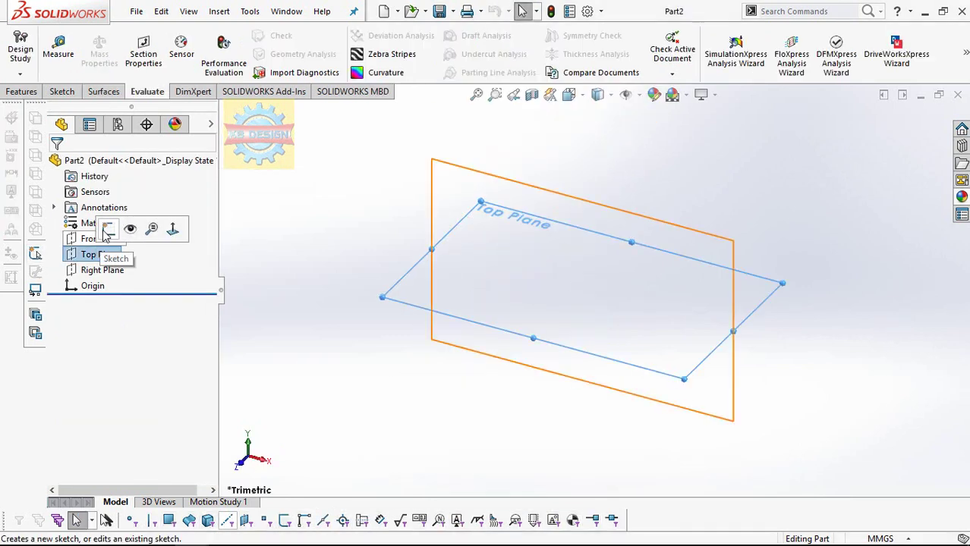
click(110, 224)
click(123, 38)
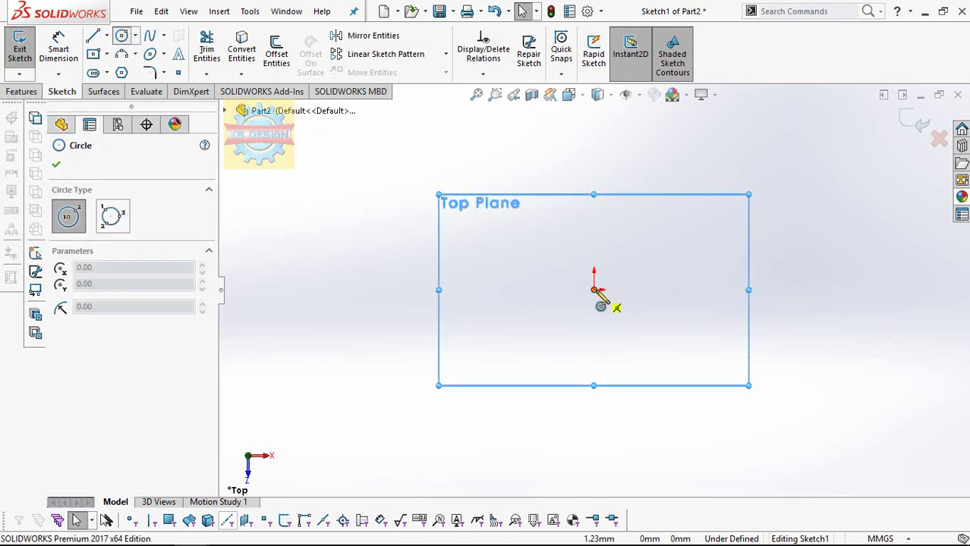
click(593, 289)
click(593, 199)
key(Escape)
click(551, 221)
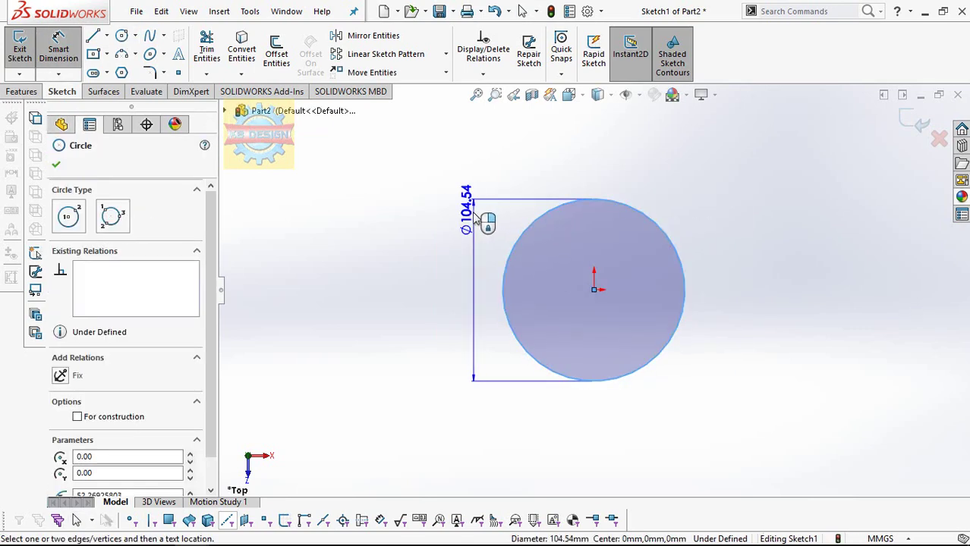
click(476, 220)
text(125)
key(Return)
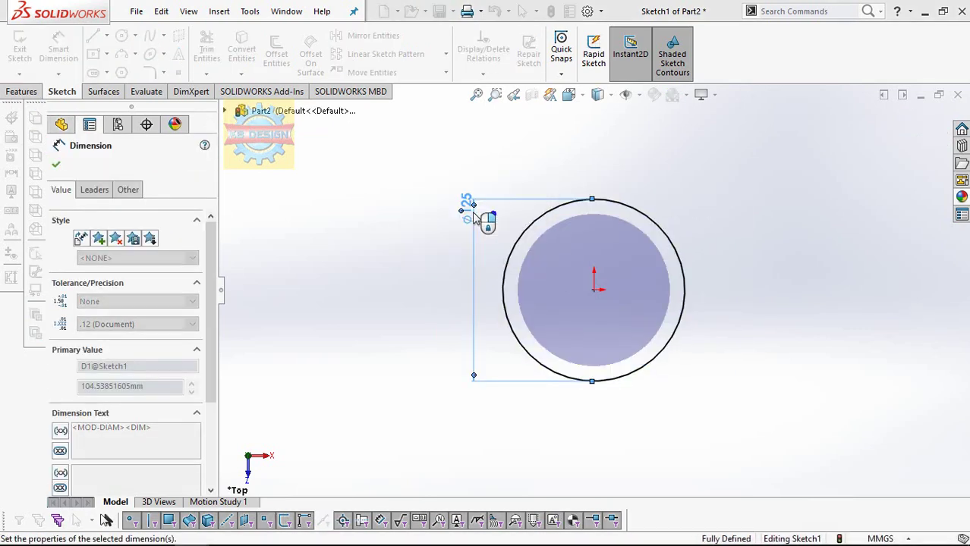
Extrude the circle 20 mm into a disc.
click(23, 91)
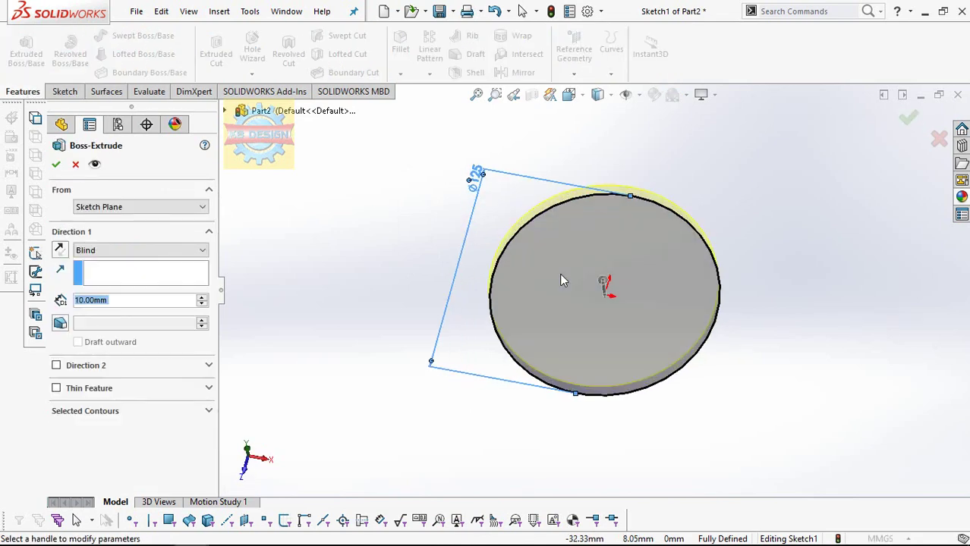
click(202, 300)
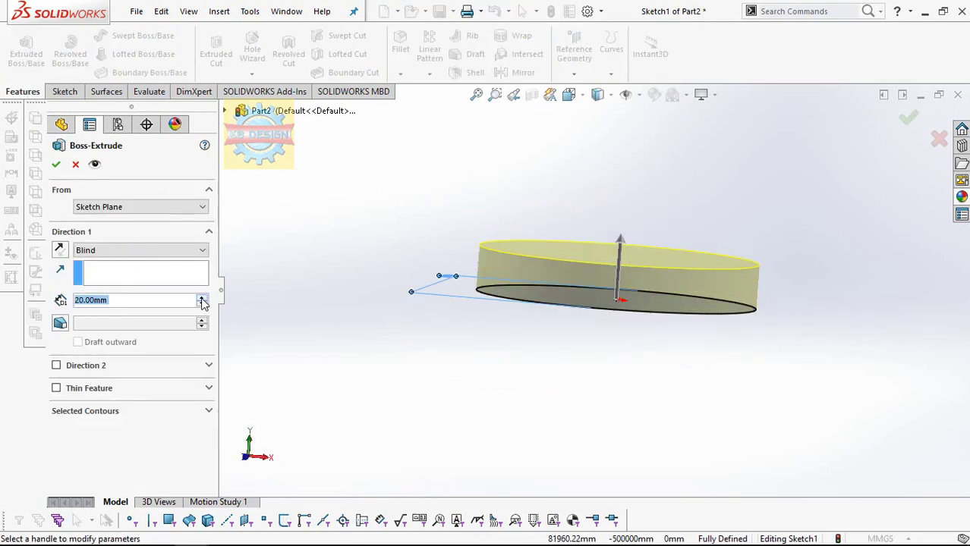
click(56, 164)
Fillet the disc's top face and cylindrical side with a 10 mm radius, then view the top face head-on.
click(615, 275)
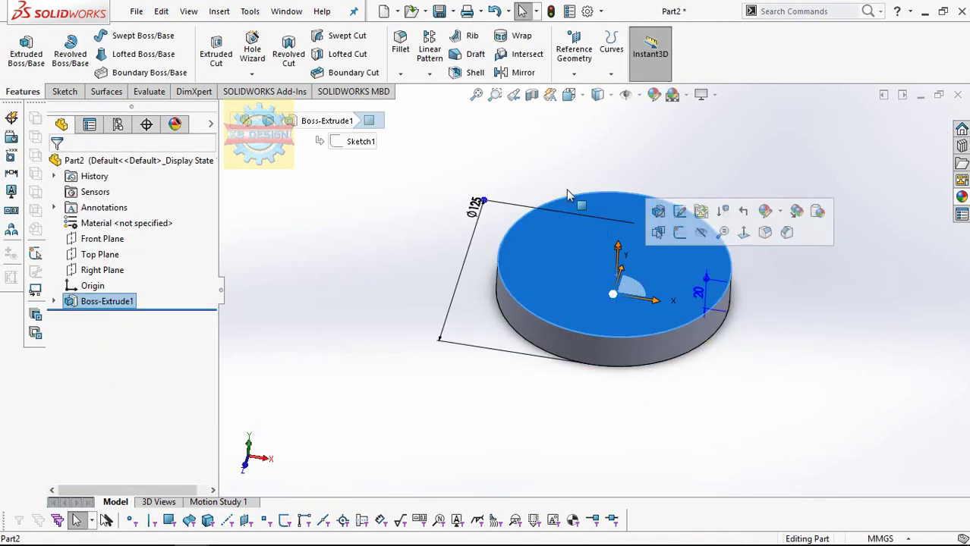
click(400, 44)
mouse_move(582, 338)
middle_down()
mouse_move(584, 267)
mouse_move(565, 321)
mouse_move(565, 380)
middle_up()
click(584, 267)
click(56, 164)
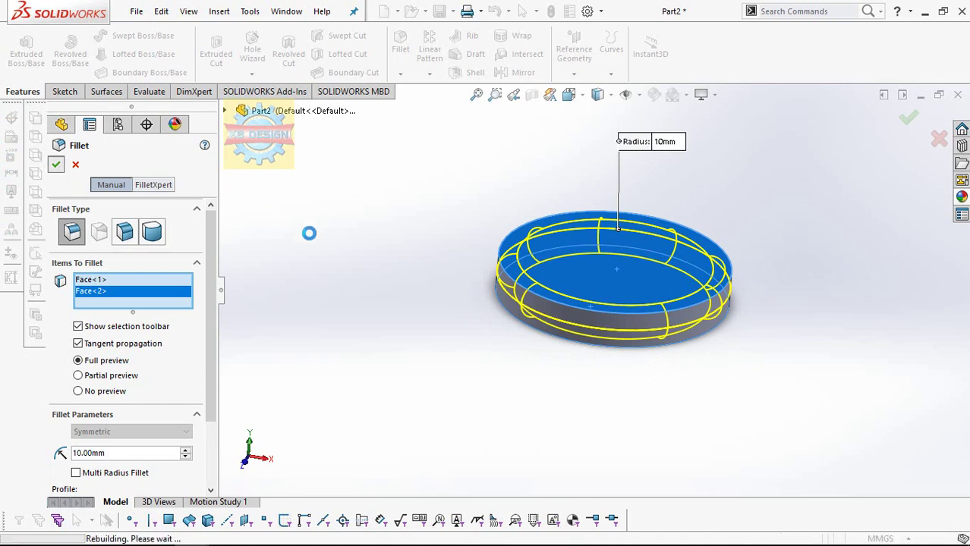
click(569, 288)
click(697, 242)
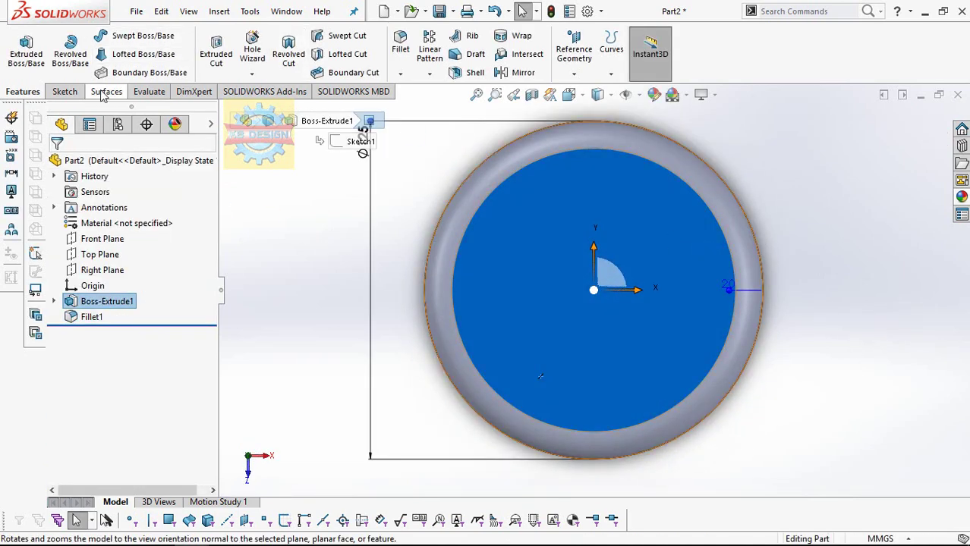
Start a new sketch on the Front Plane, viewed normal to it.
click(101, 239)
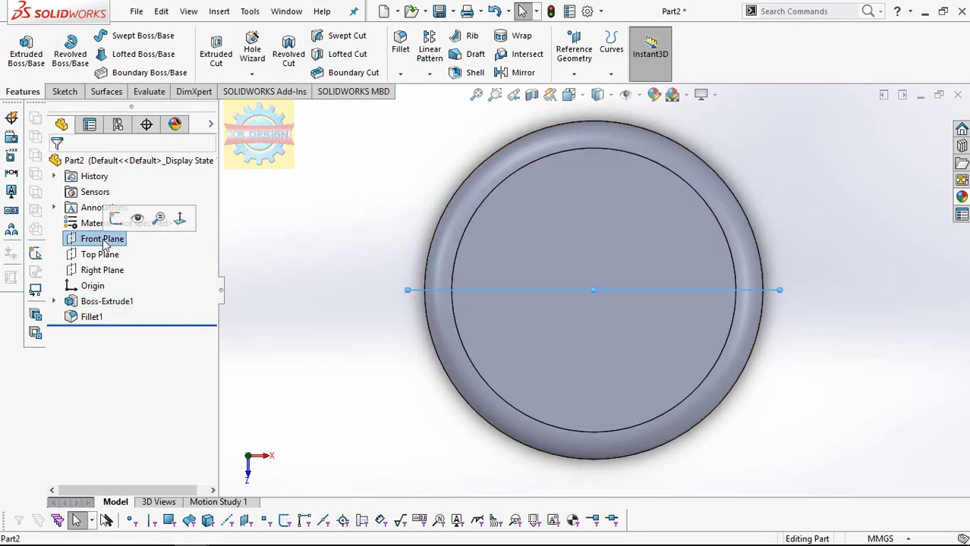
click(180, 219)
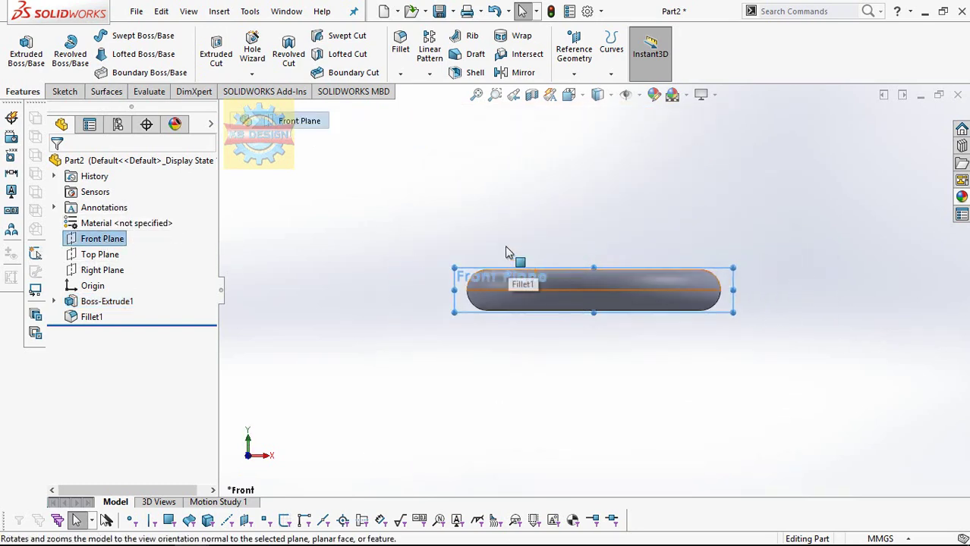
click(76, 91)
click(19, 47)
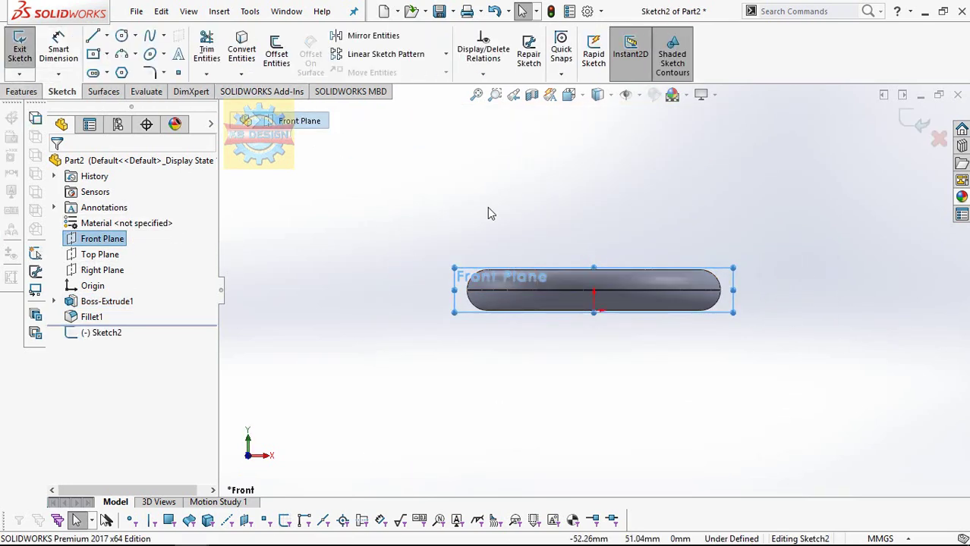
scroll(490, 217, down, 1)
scroll(490, 217, up, 3)
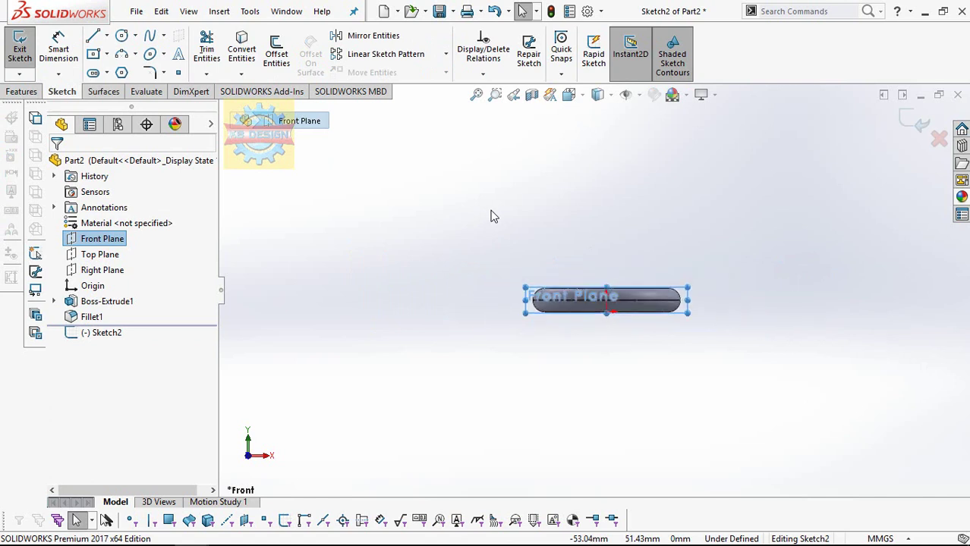
scroll(703, 228, down, 1)
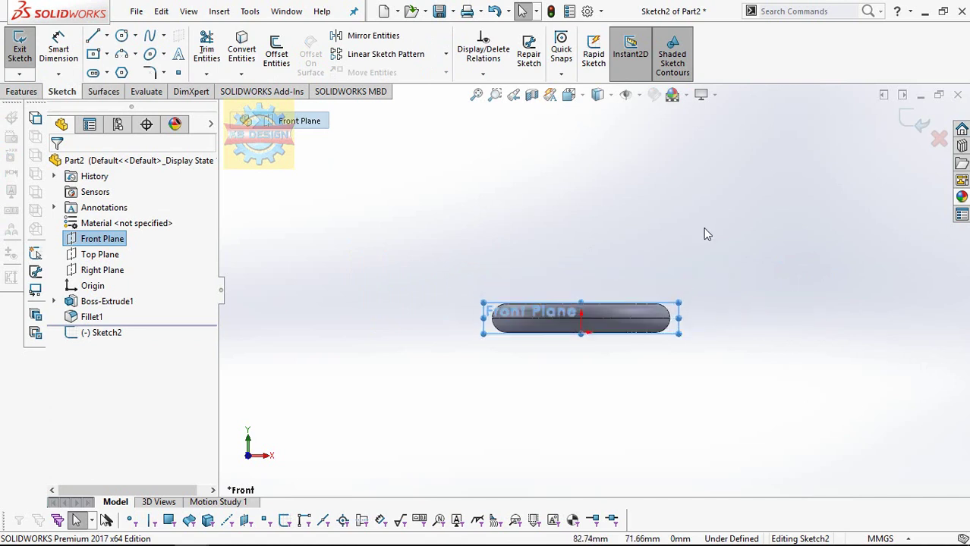
scroll(704, 231, down, 1)
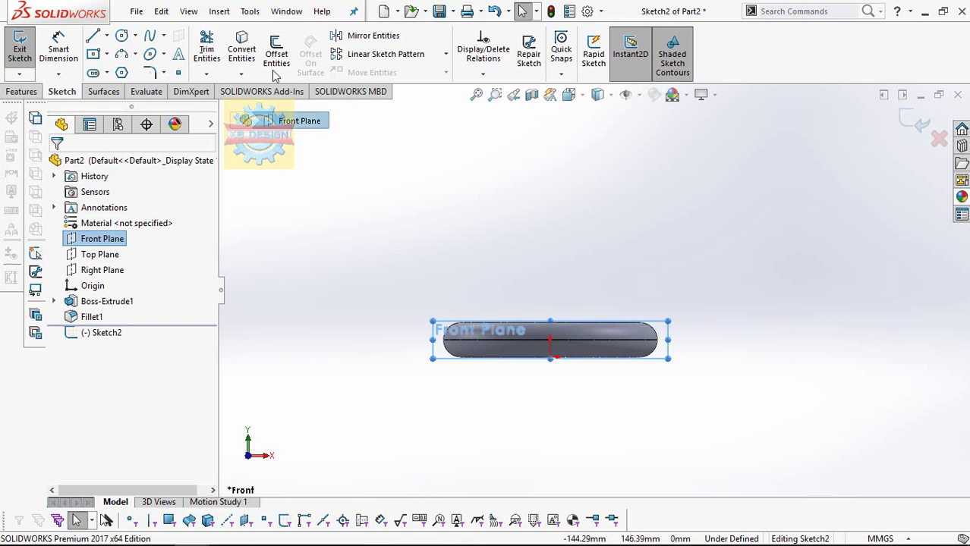
Draw a 164 mm vertical construction line up from the disc centre and place a sketch point on the disc top.
click(92, 36)
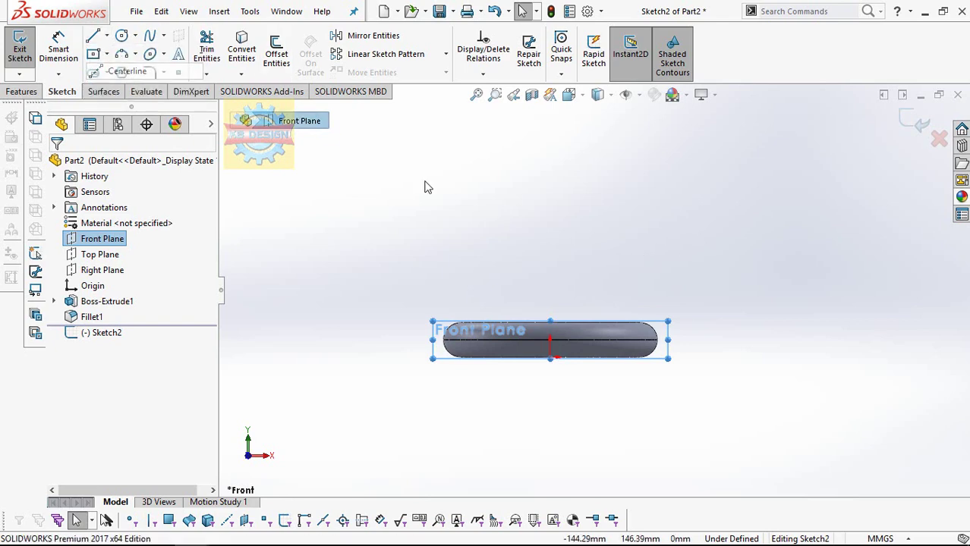
click(549, 322)
click(549, 140)
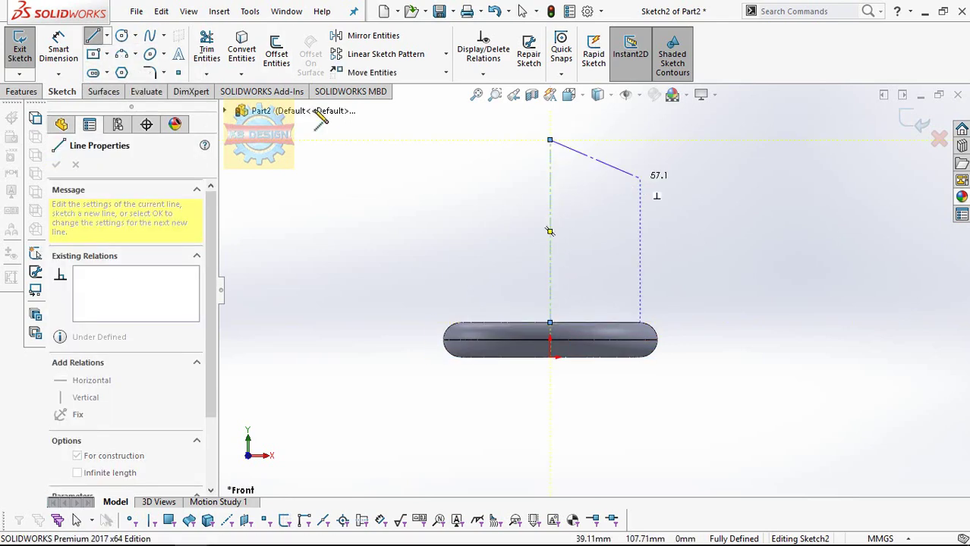
click(551, 245)
click(660, 241)
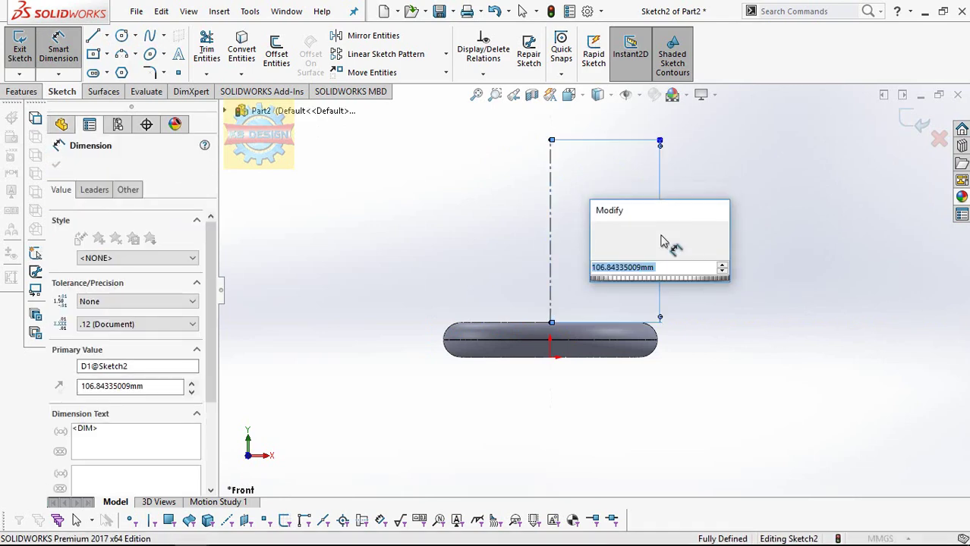
text(164)
key(Return)
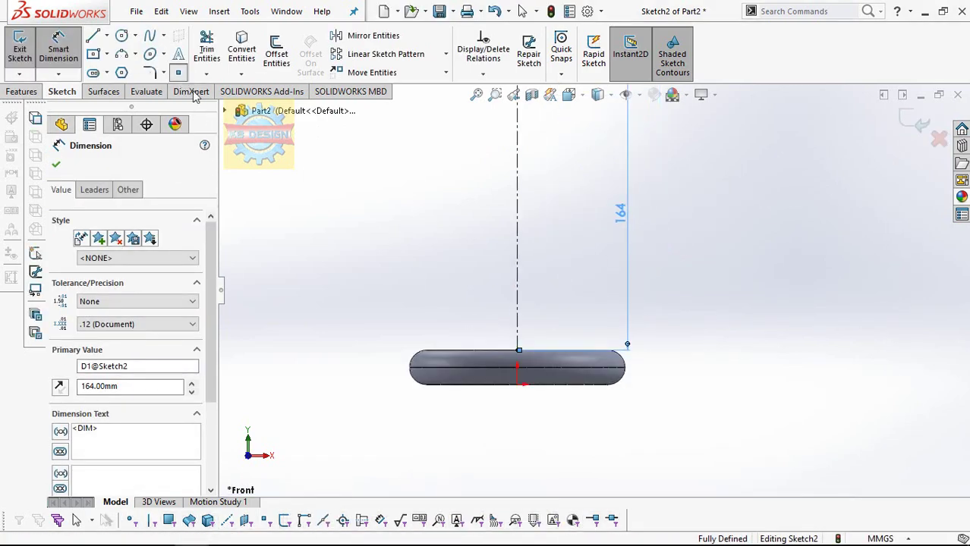
click(178, 72)
click(453, 351)
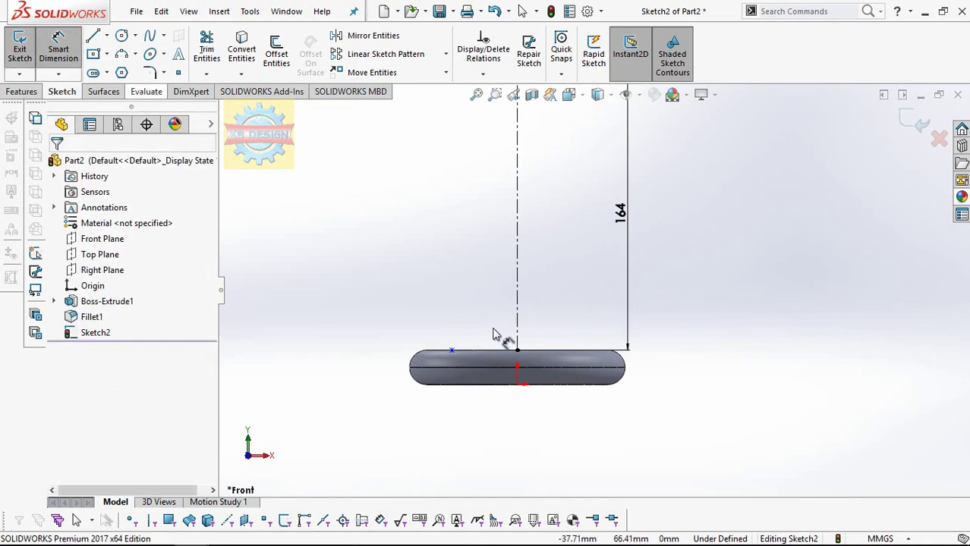
Dimension the sketch point 35 mm horizontally from the centre, then return to the front view.
click(452, 351)
click(516, 352)
click(492, 432)
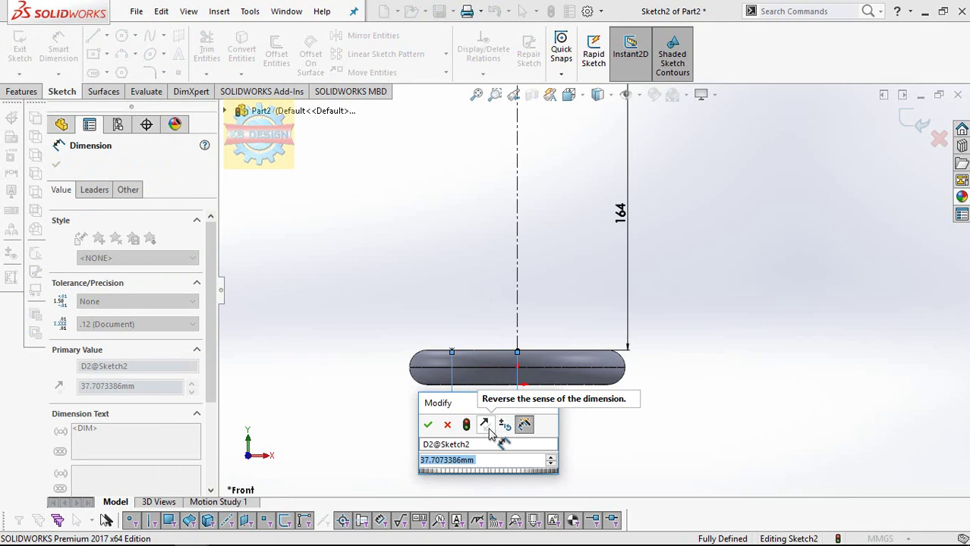
text(35)
key(Return)
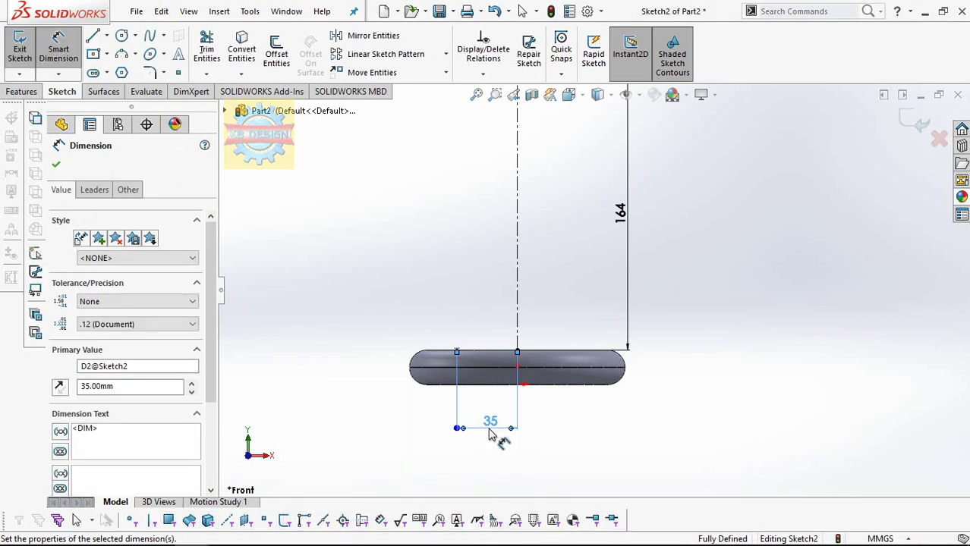
middle_drag(489, 420, 493, 425)
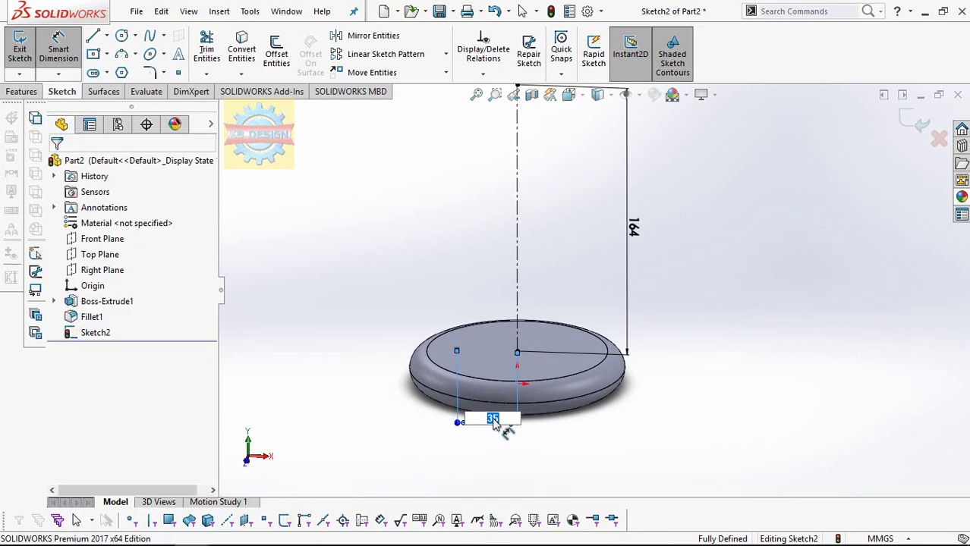
key(space)
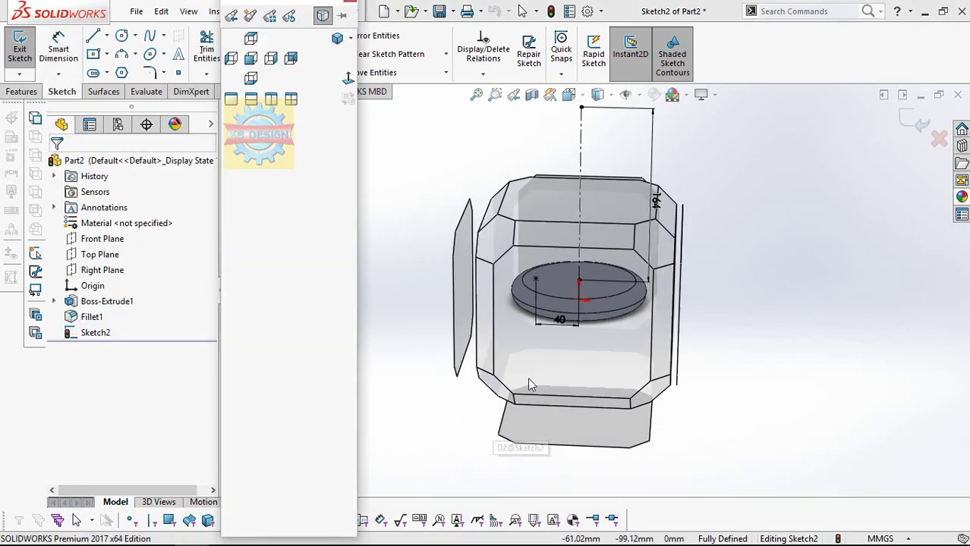
click(619, 254)
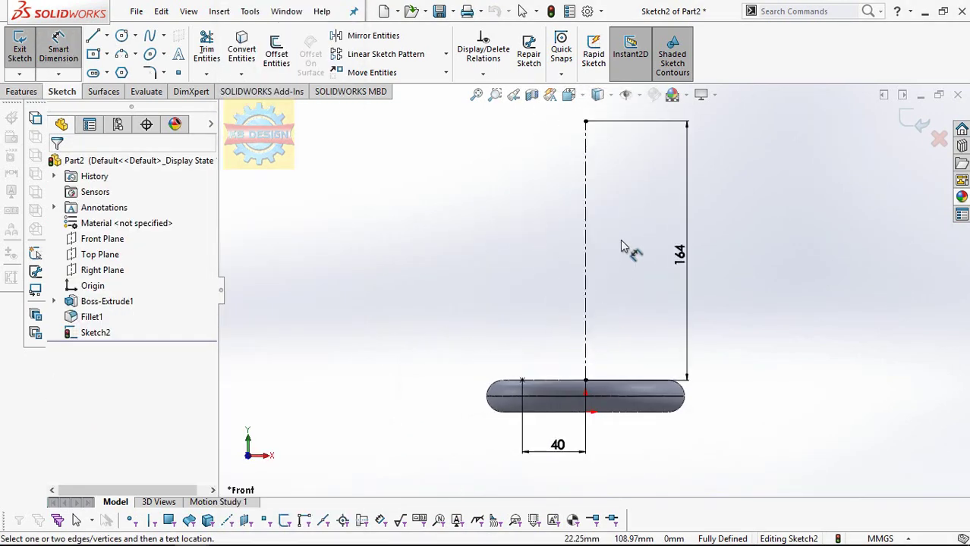
Draw a horizontal centerline running left from the top of the vertical centerline.
click(106, 35)
click(123, 71)
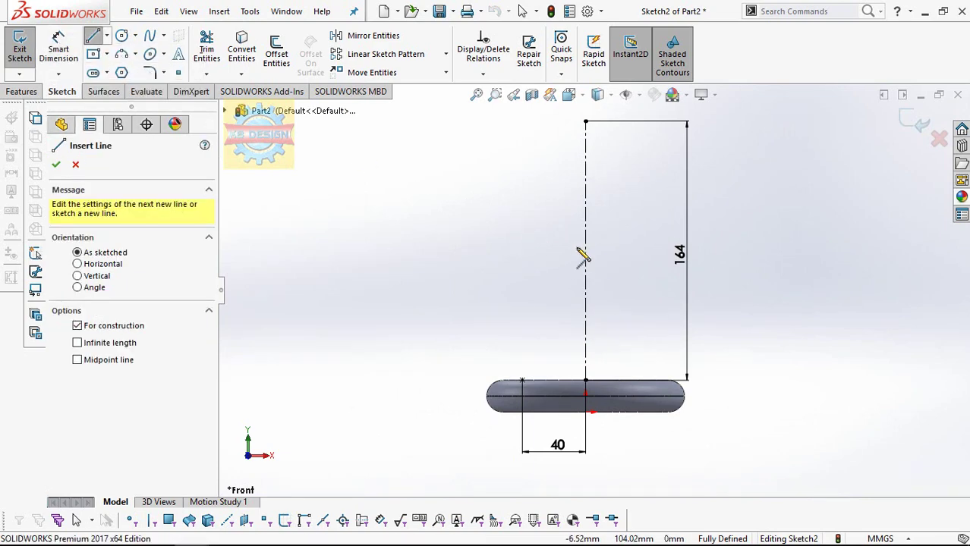
click(584, 250)
click(334, 251)
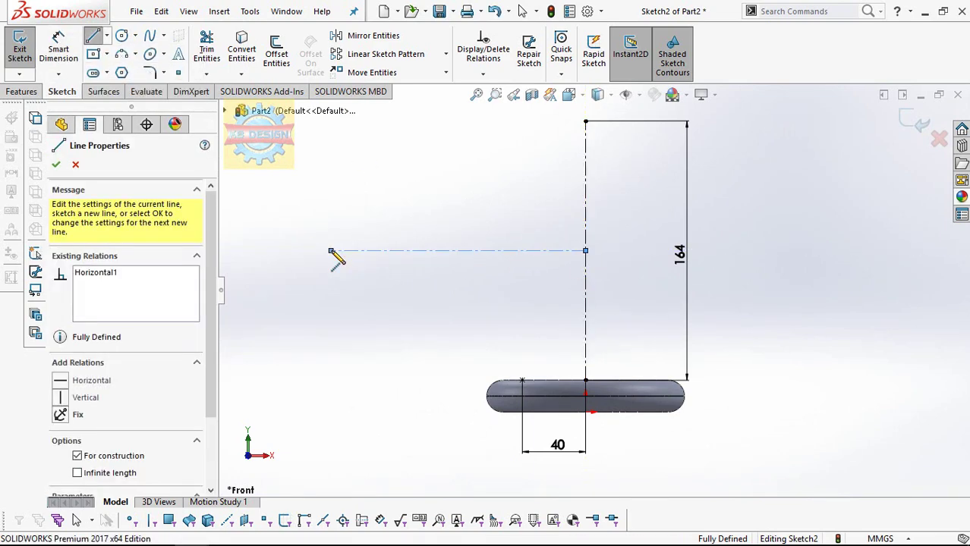
key(Escape)
scroll(549, 320, down, 2)
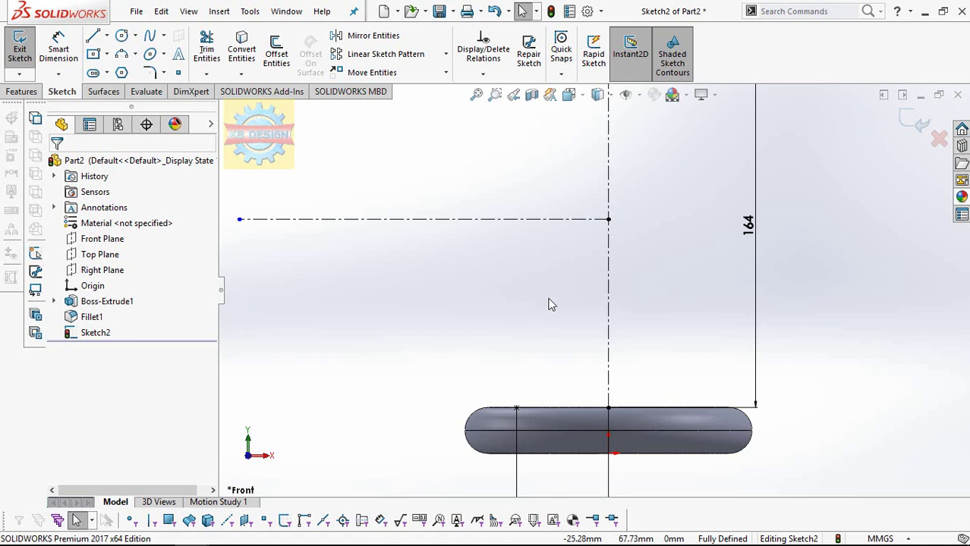
click(150, 36)
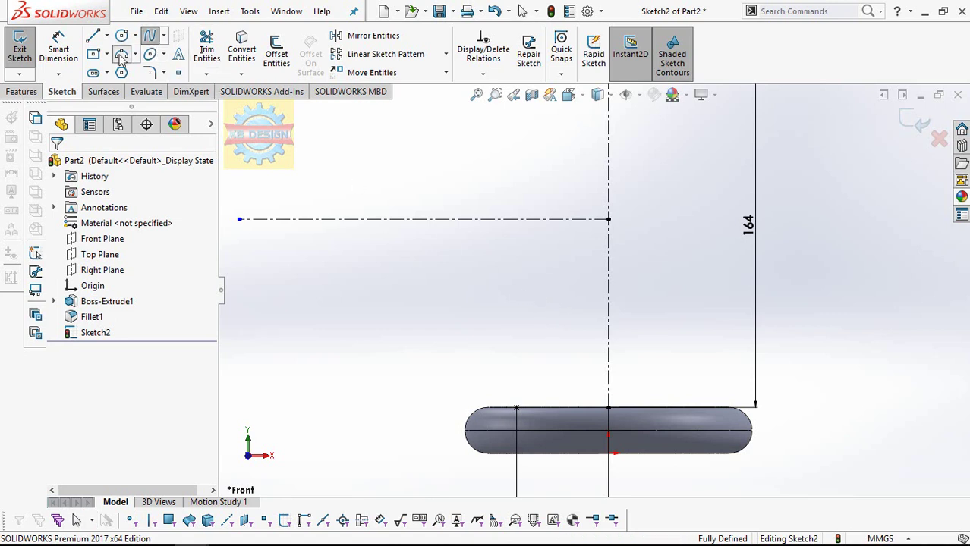
Draw two 3-point arcs from the slot's top edge up to the horizontal centerline.
click(120, 56)
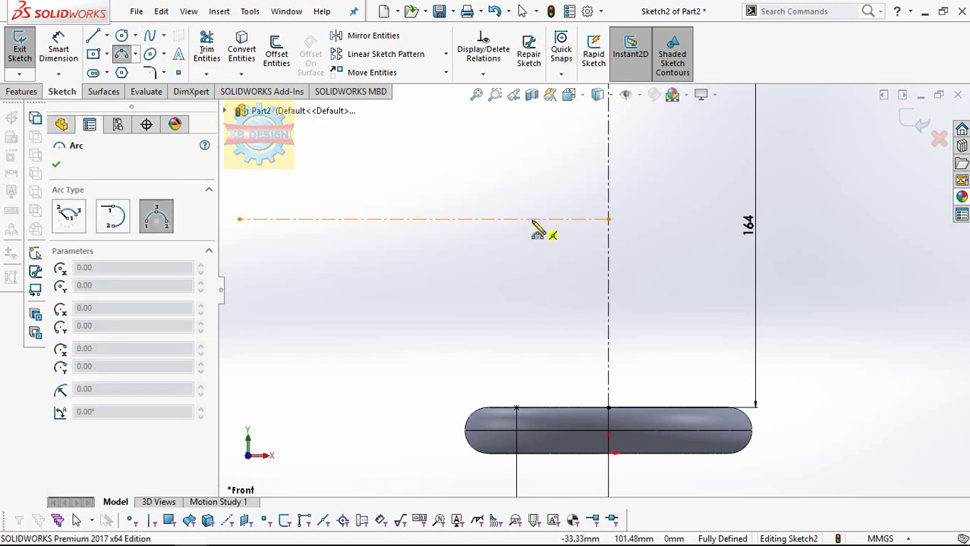
click(537, 407)
click(529, 295)
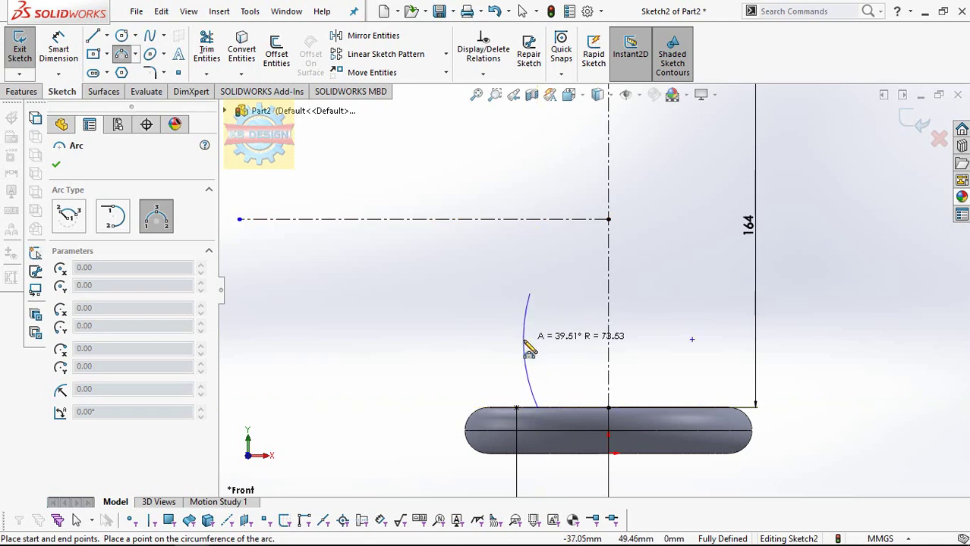
click(525, 345)
click(529, 295)
click(531, 220)
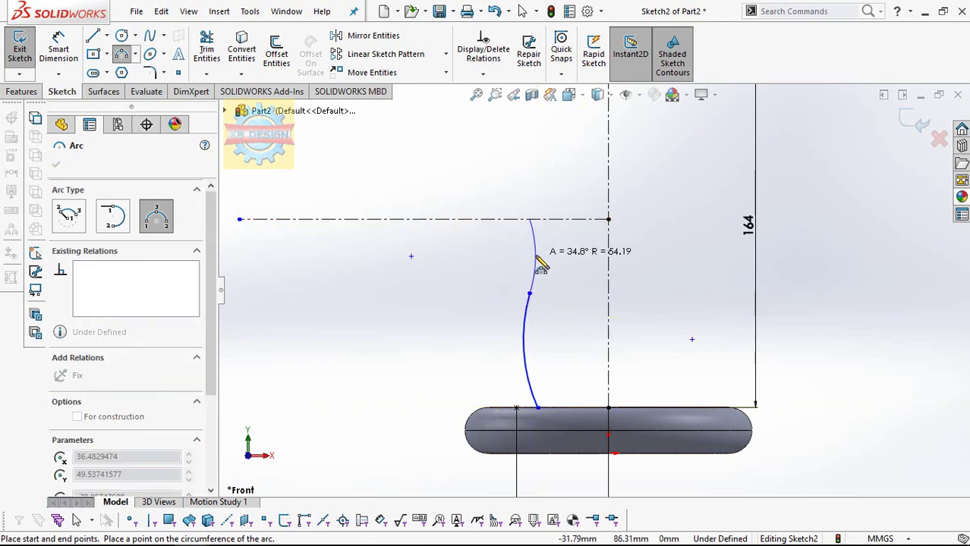
click(543, 267)
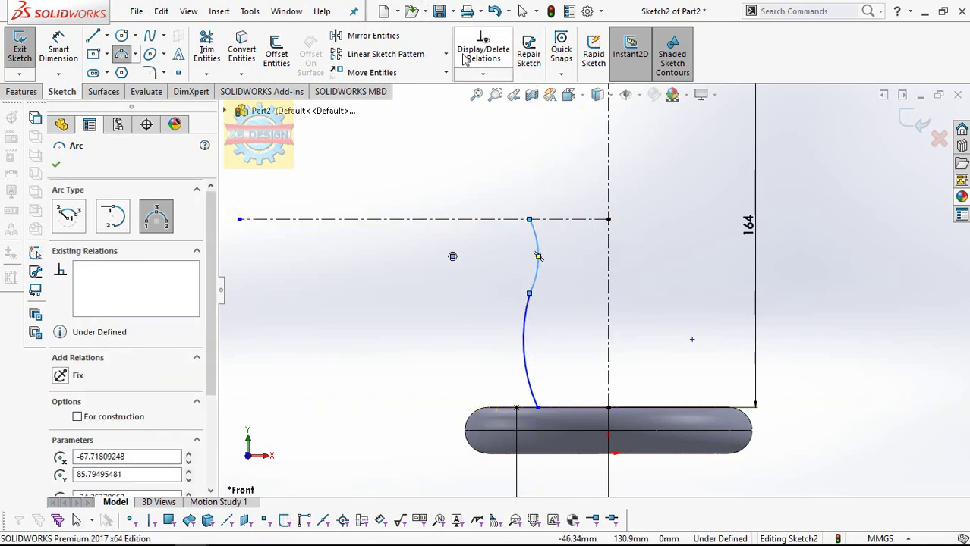
Make the two arcs tangent and drag their join point to reshape the S-curve.
click(483, 74)
click(504, 106)
click(526, 308)
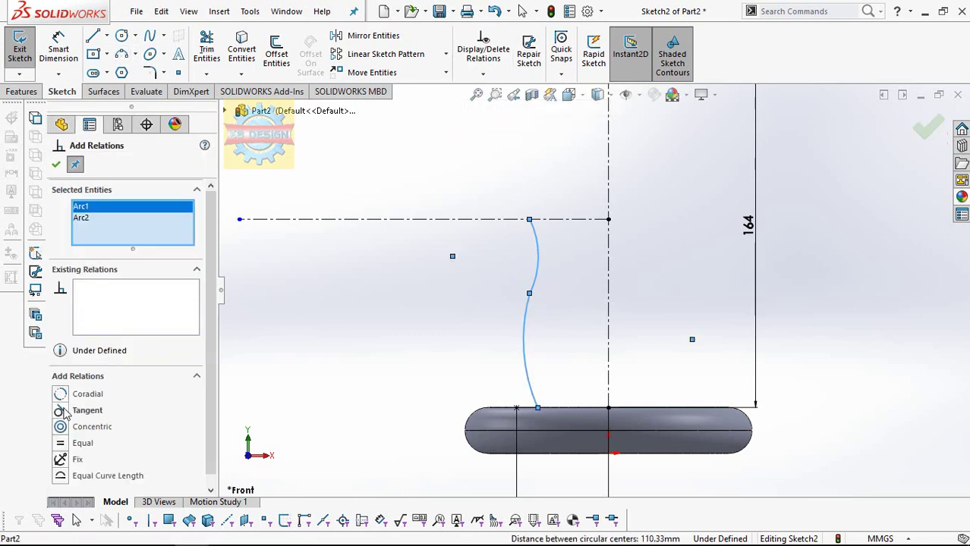
key(Escape)
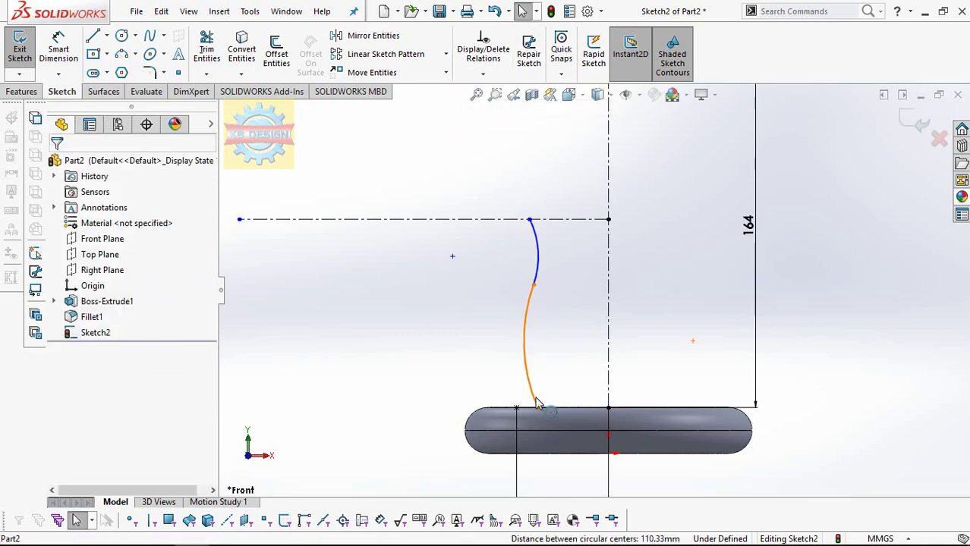
click(537, 408)
drag(535, 291, 530, 311)
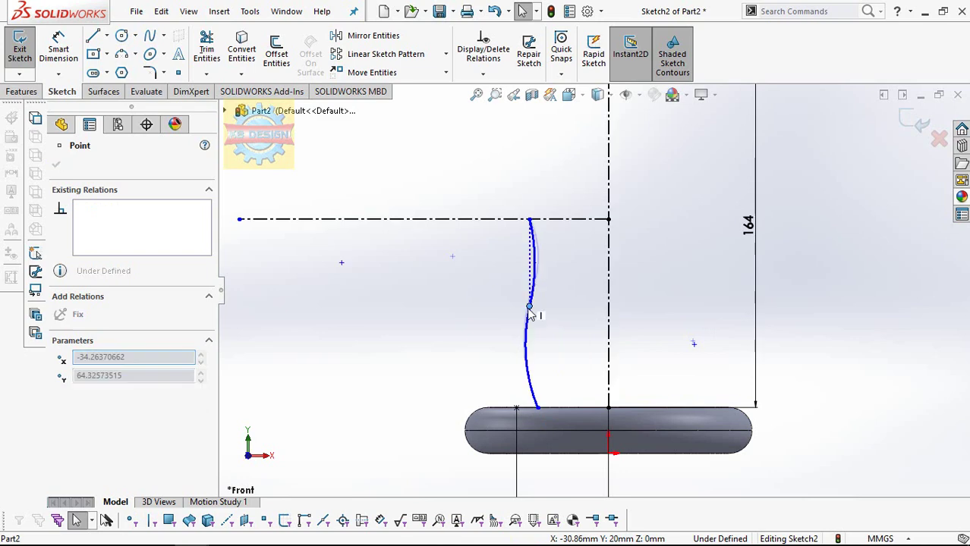
key(Escape)
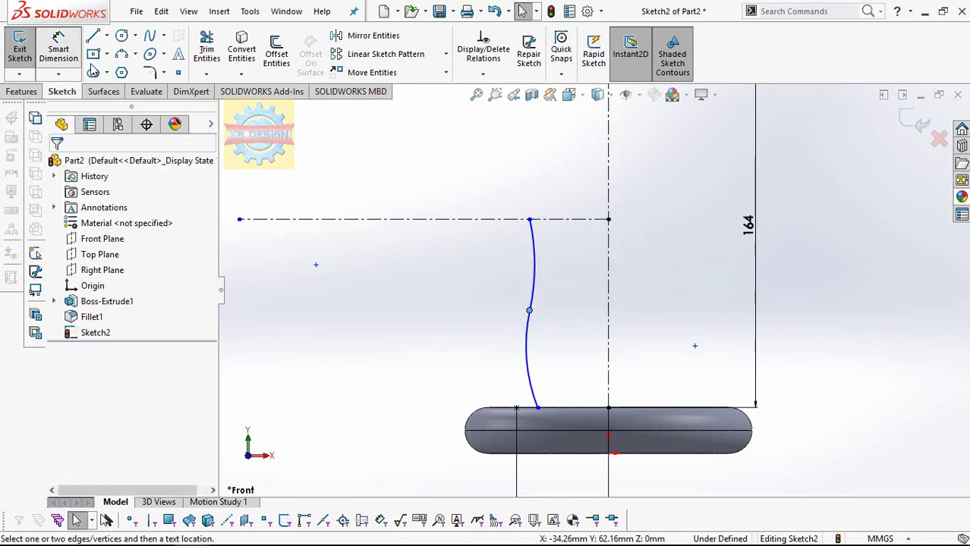
Add a 12.37° angle dimension at the curve's base.
click(518, 411)
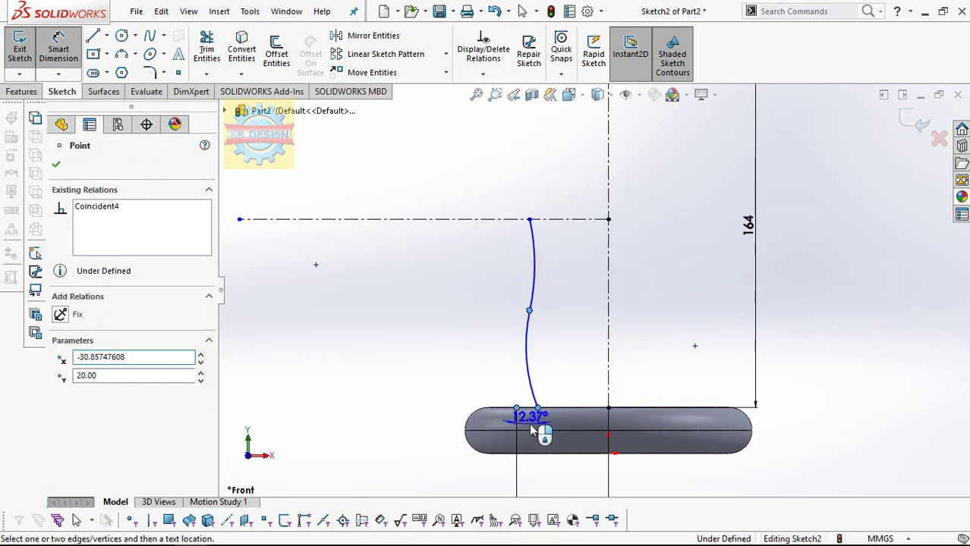
click(531, 424)
key(Return)
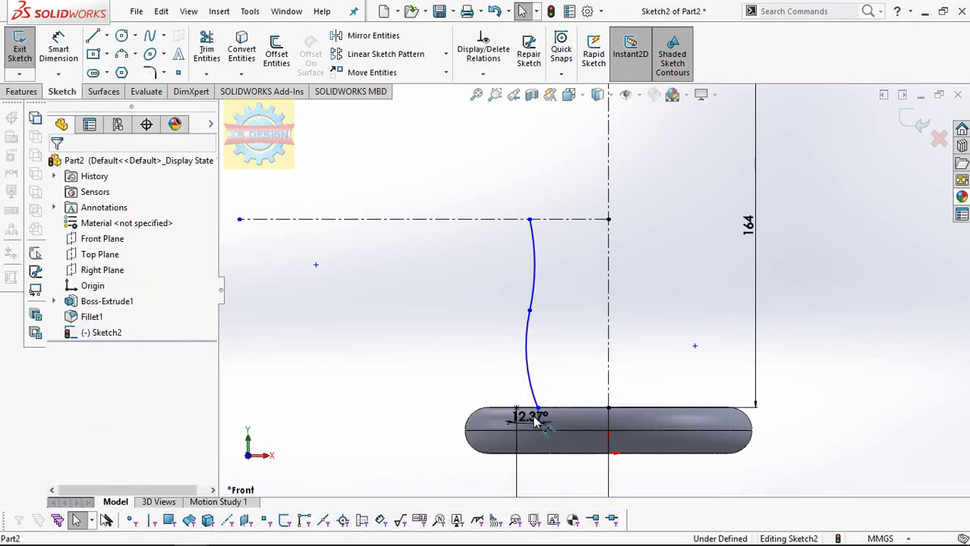
click(546, 424)
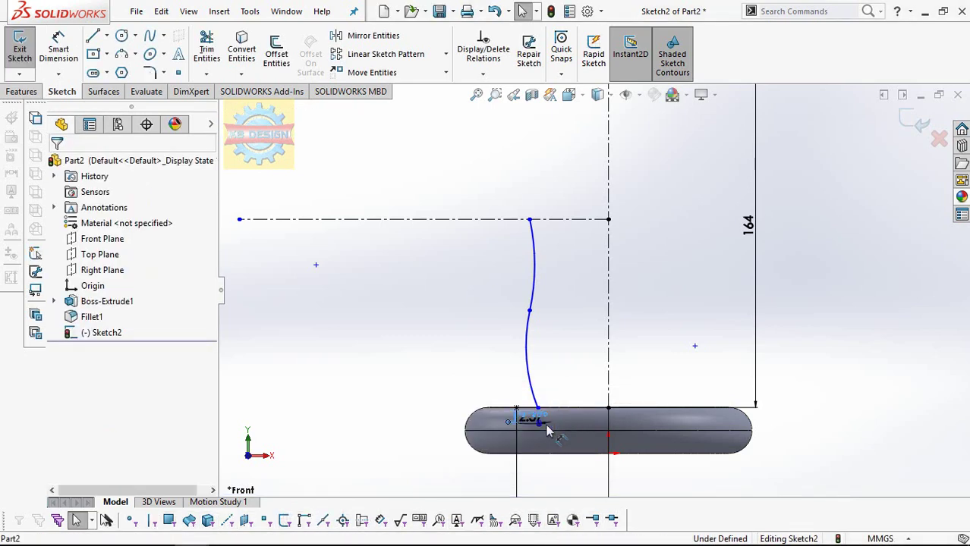
Delete the 12.37° angle dimension.
scroll(549, 431, down, 3)
scroll(541, 389, down, 3)
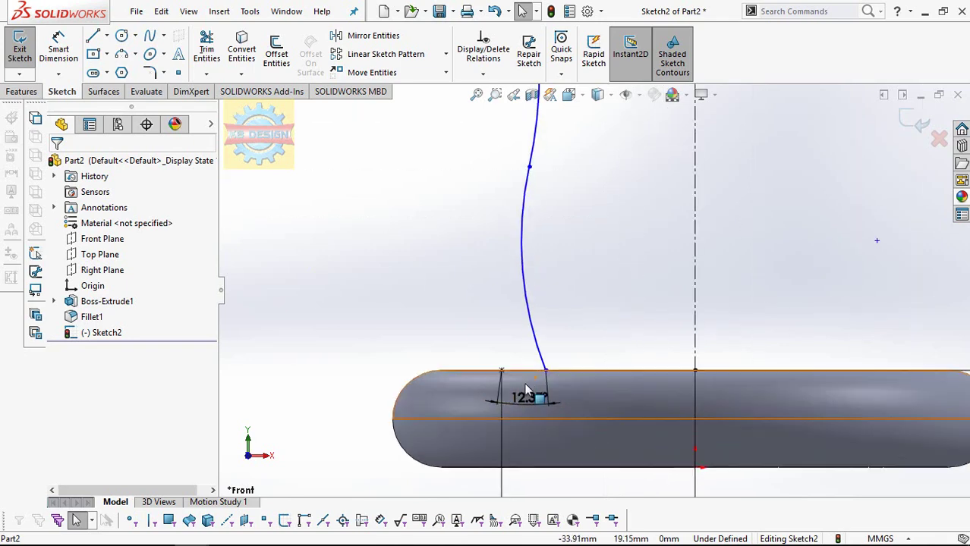
click(523, 397)
key(Delete)
Dimension the curve's bottom end 5 mm horizontally from the slot-edge vertex.
click(58, 74)
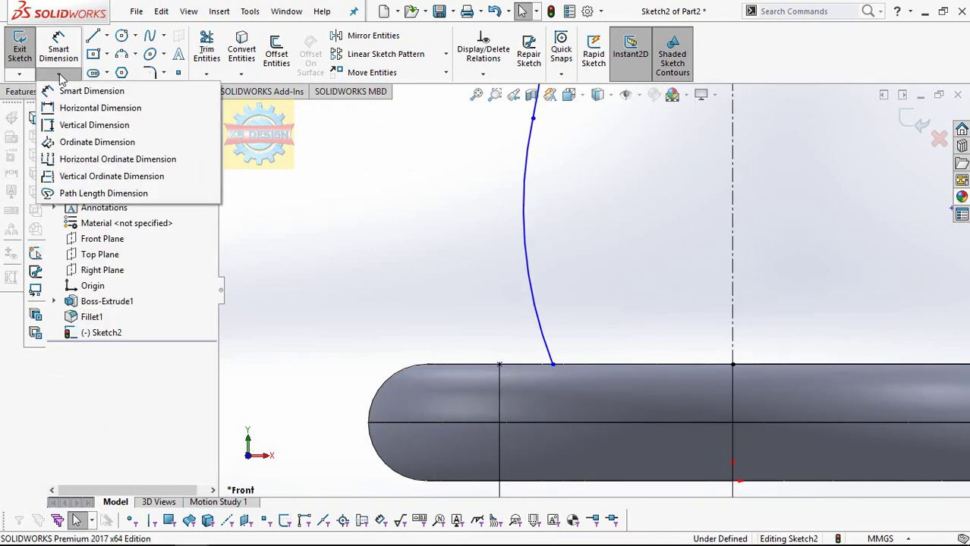
click(64, 89)
click(500, 367)
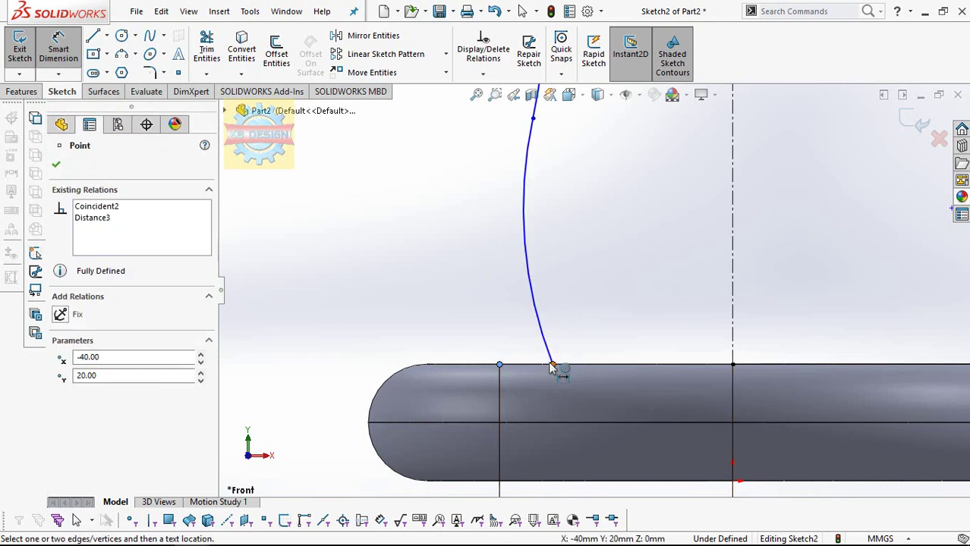
click(552, 365)
click(548, 408)
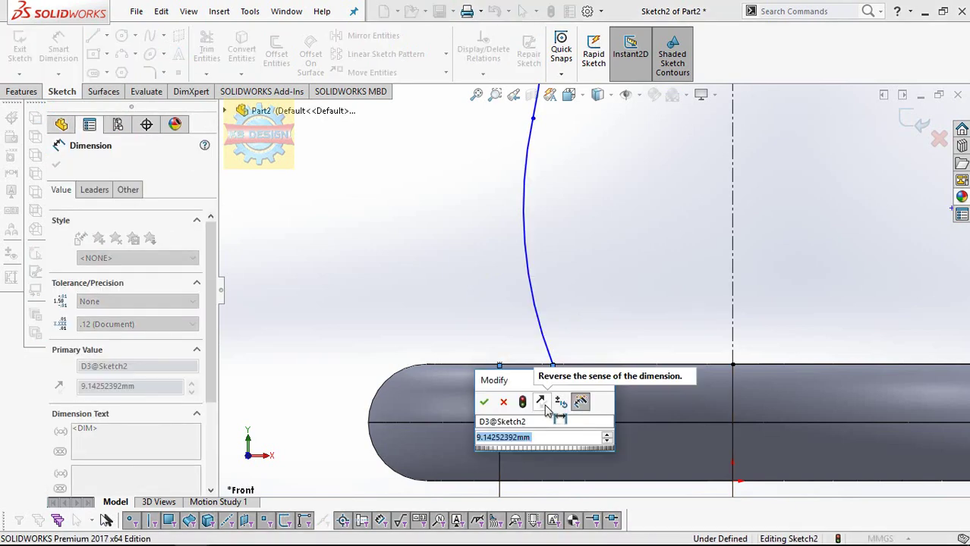
text(5)
key(Return)
key(Escape)
scroll(548, 410, up, 5)
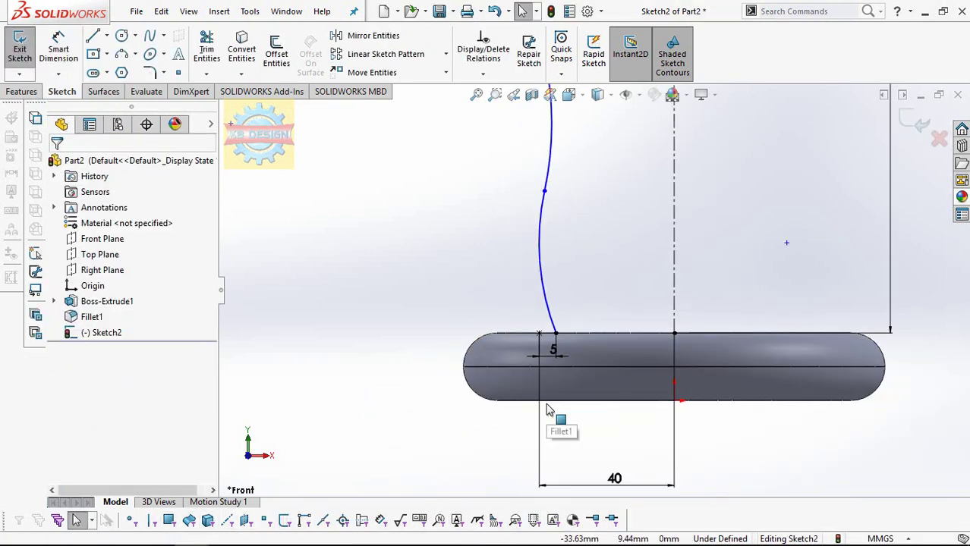
scroll(536, 271, up, 2)
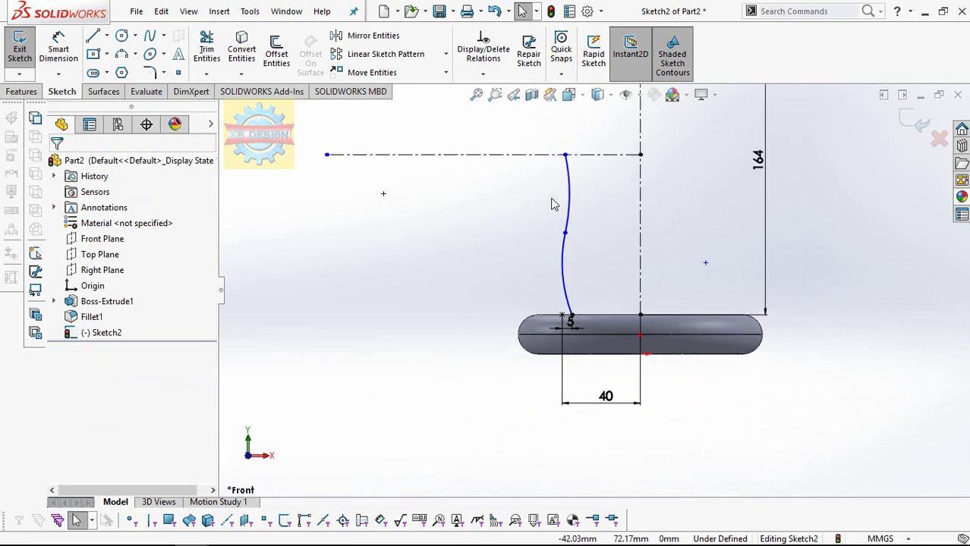
Draw a vertical centerline rising from the curve's base past its upper end.
click(107, 36)
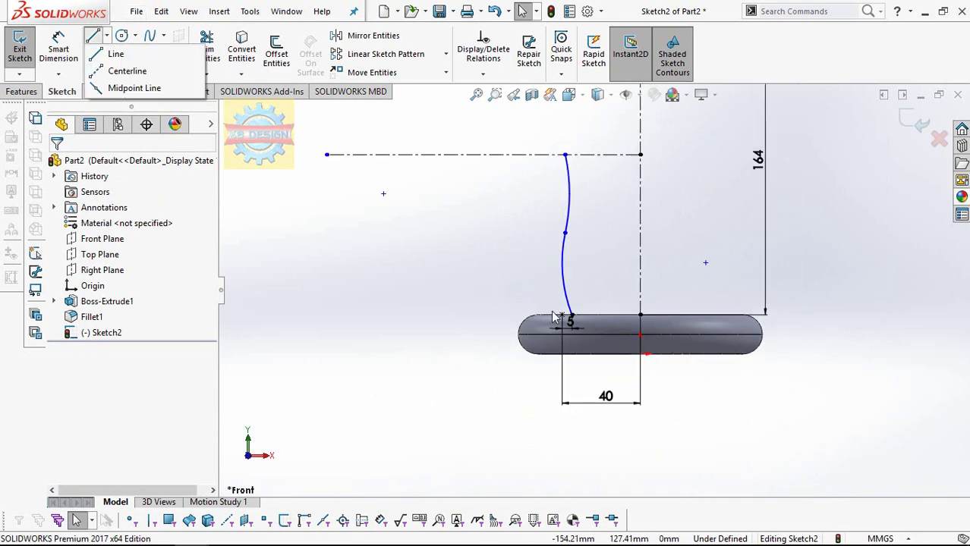
click(128, 69)
click(562, 314)
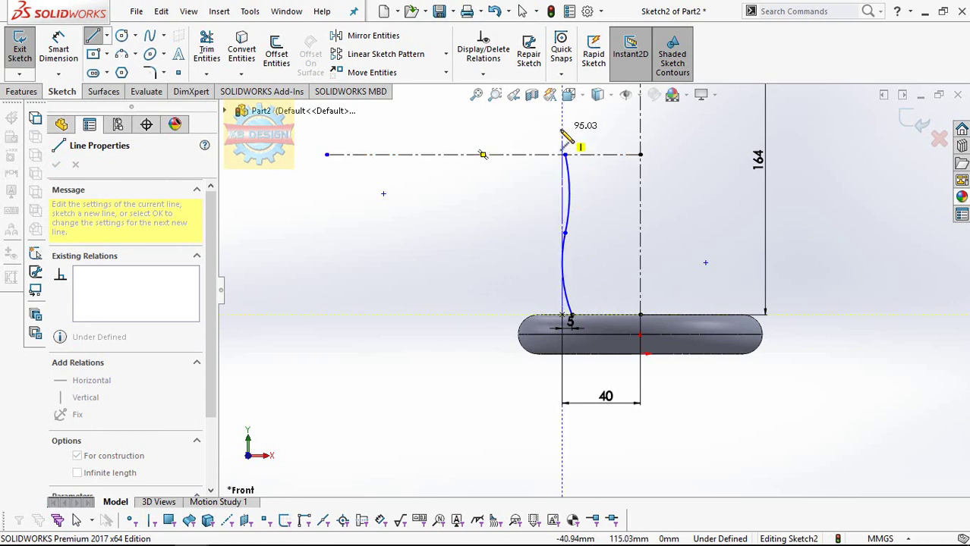
double_click(563, 154)
key(Escape)
scroll(577, 249, down, 3)
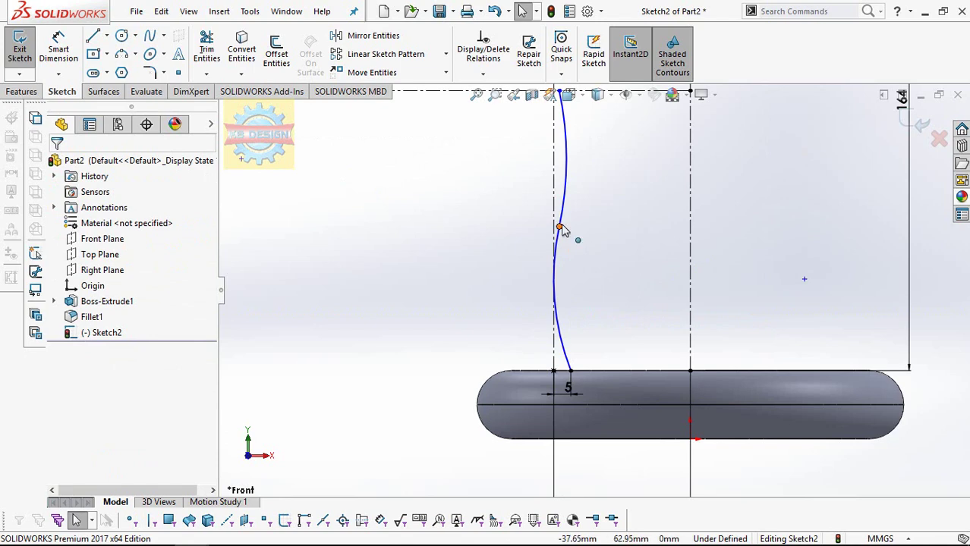
Change the 5 mm base offset dimension to 8 mm.
click(561, 227)
key(Escape)
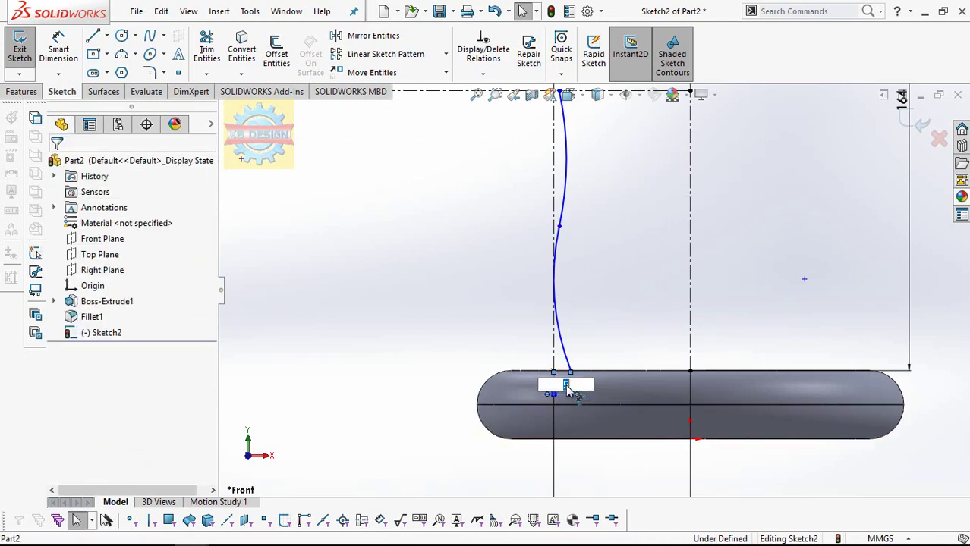
text(8)
key(Return)
scroll(571, 390, up, 5)
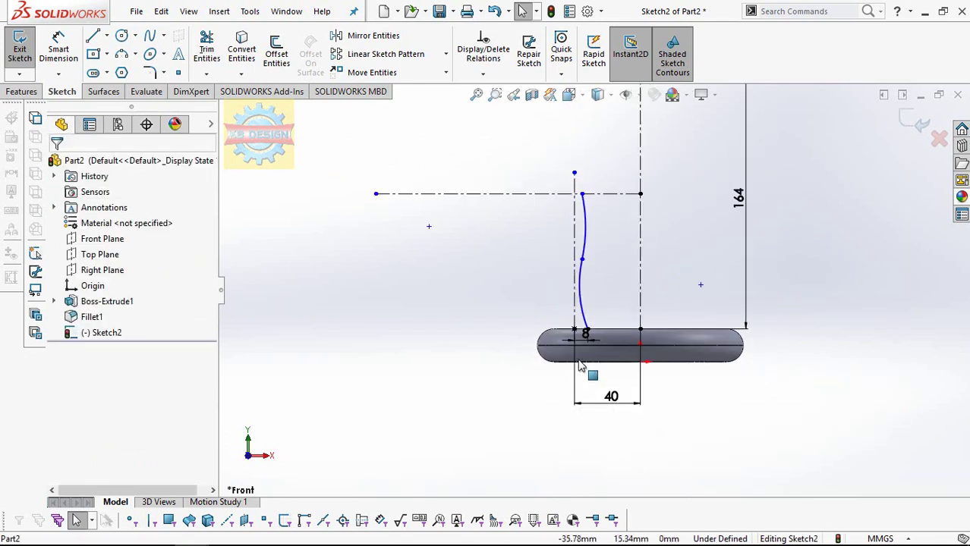
scroll(618, 239, down, 3)
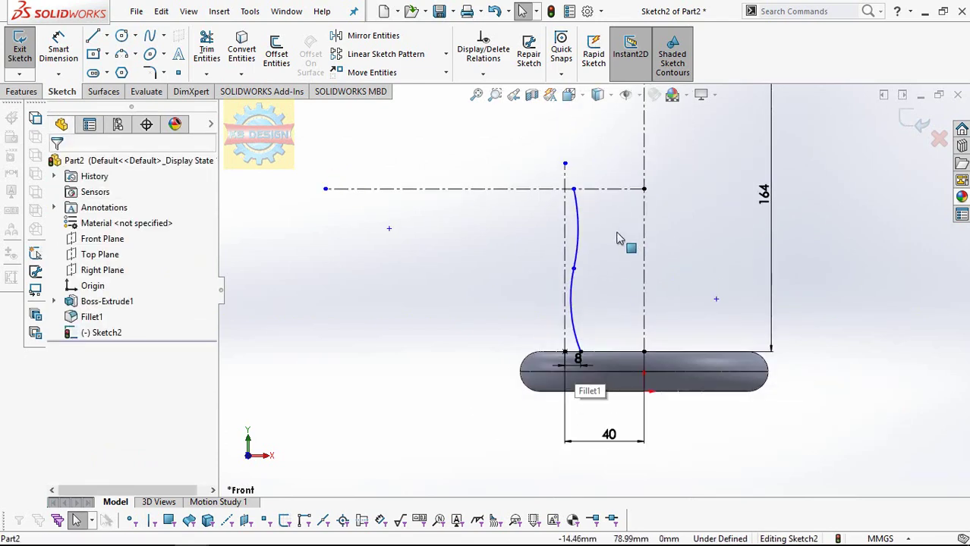
Mirror the two profile arcs about the vertical centreline.
click(364, 36)
click(585, 238)
click(571, 304)
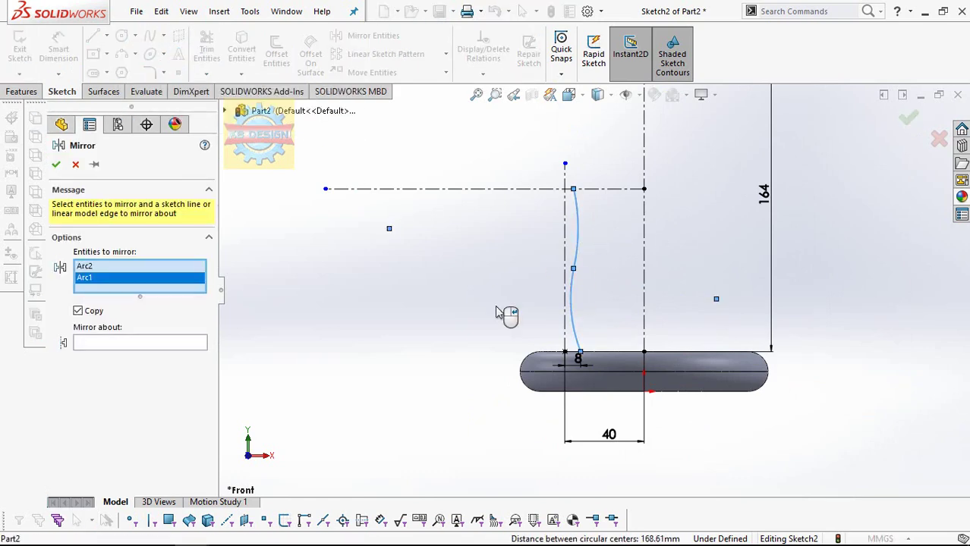
click(123, 345)
click(563, 298)
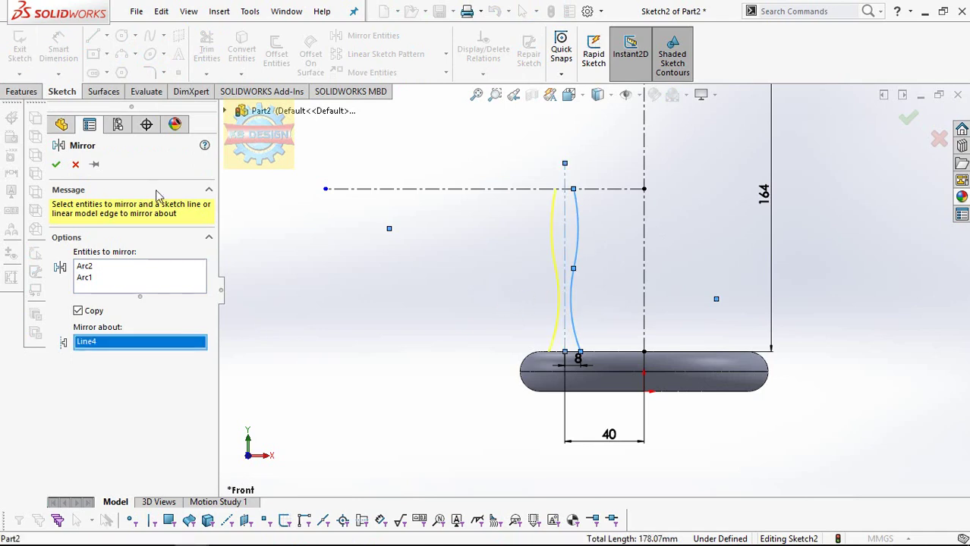
click(56, 165)
scroll(593, 289, up, 3)
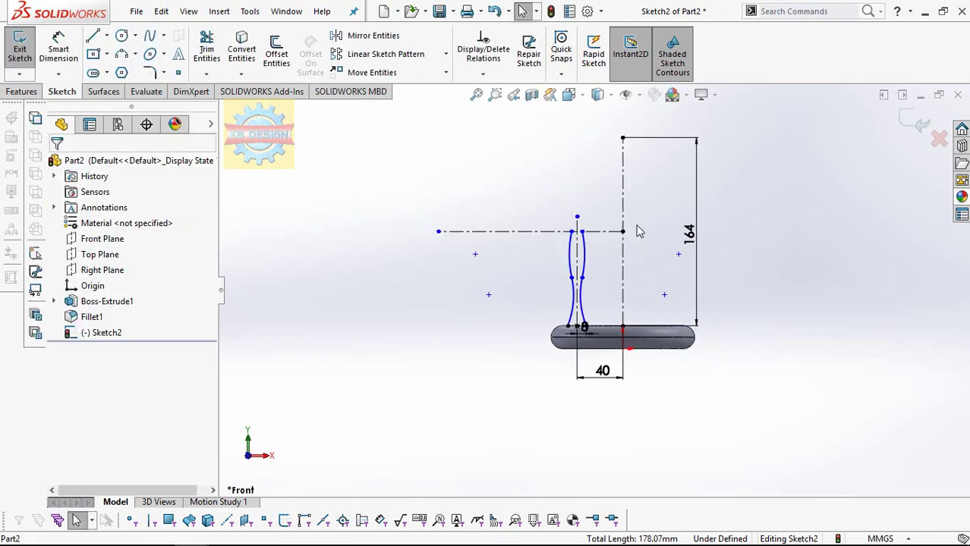
Mirror the four lower arcs about the horizontal centreline, then undo the result.
click(363, 40)
click(581, 254)
click(572, 281)
click(583, 306)
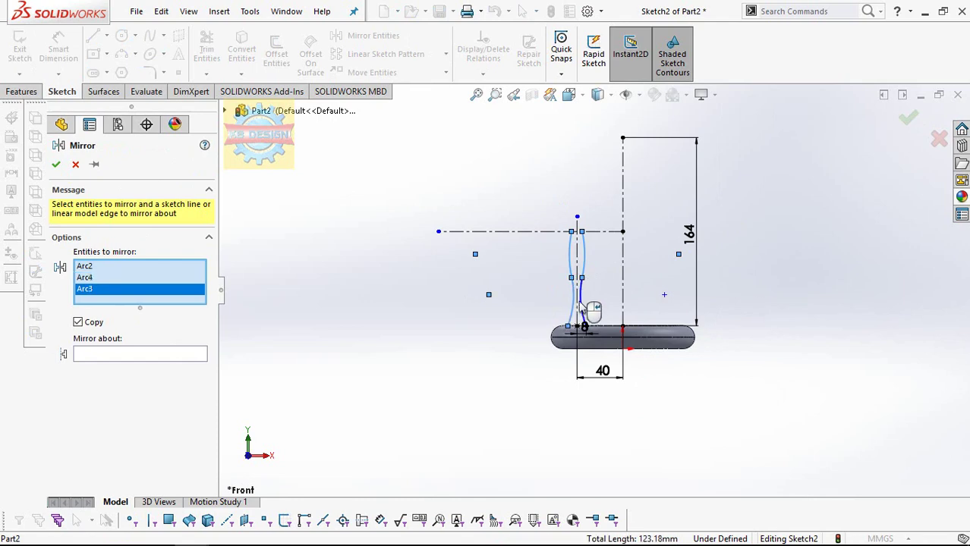
click(581, 304)
click(199, 370)
click(507, 233)
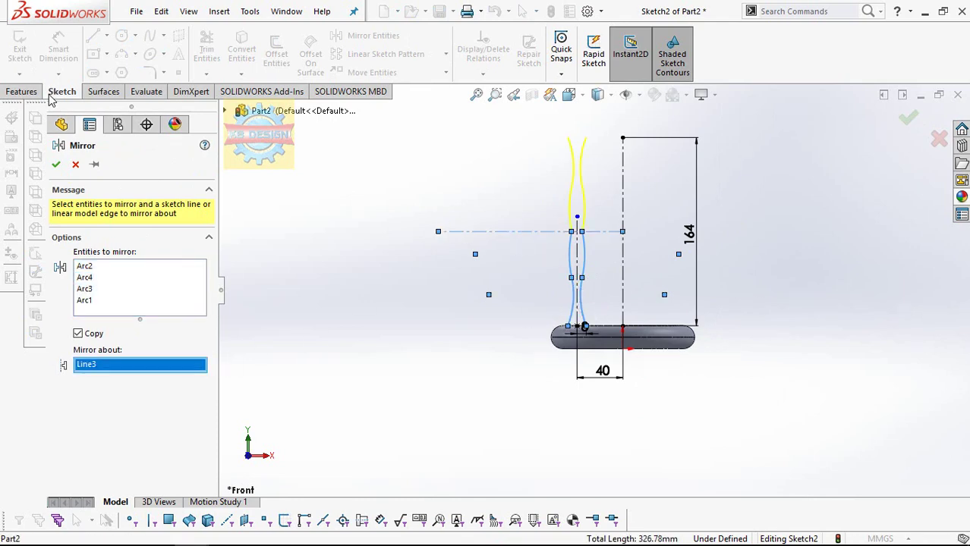
click(58, 165)
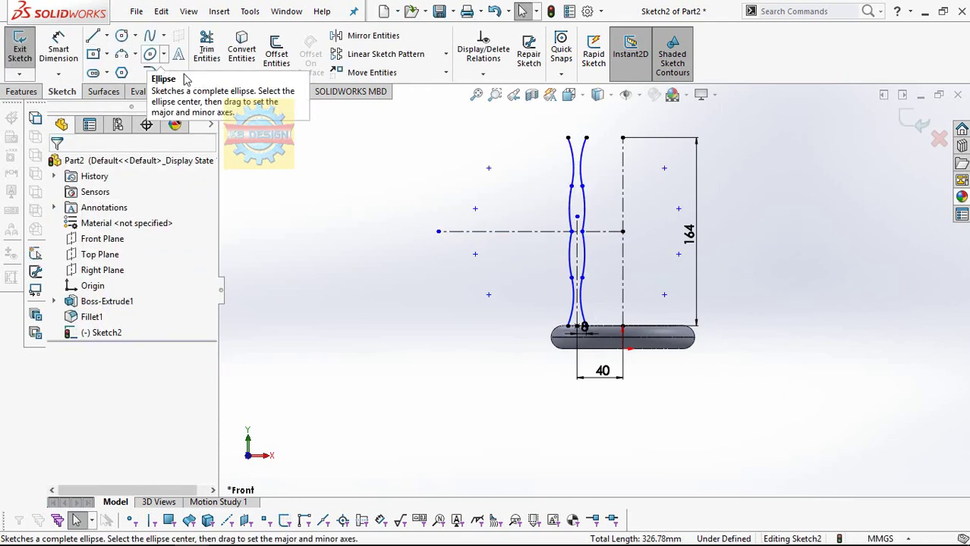
key(ctrl+z)
Retry picking the lower arcs for a mirror, then abandon the operation.
click(372, 36)
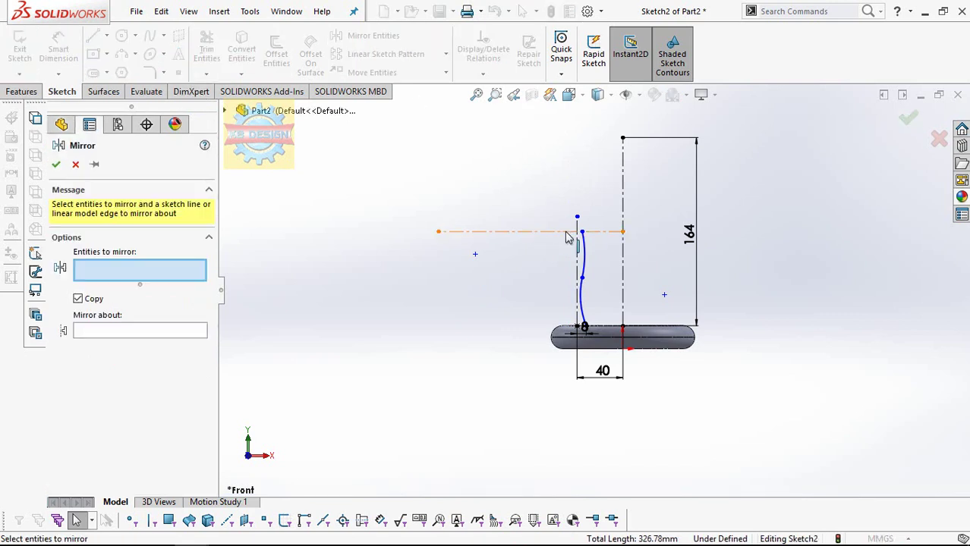
click(588, 255)
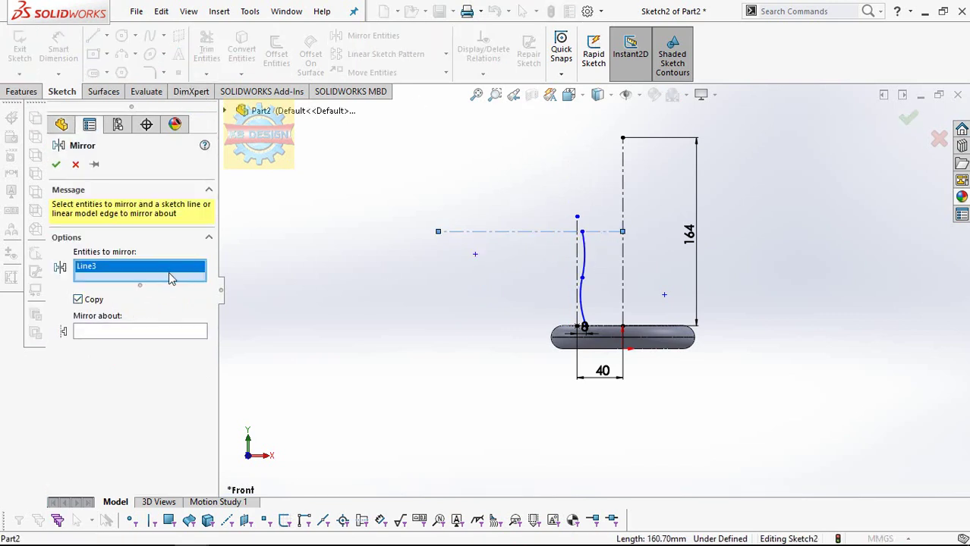
key(Delete)
click(582, 285)
click(583, 307)
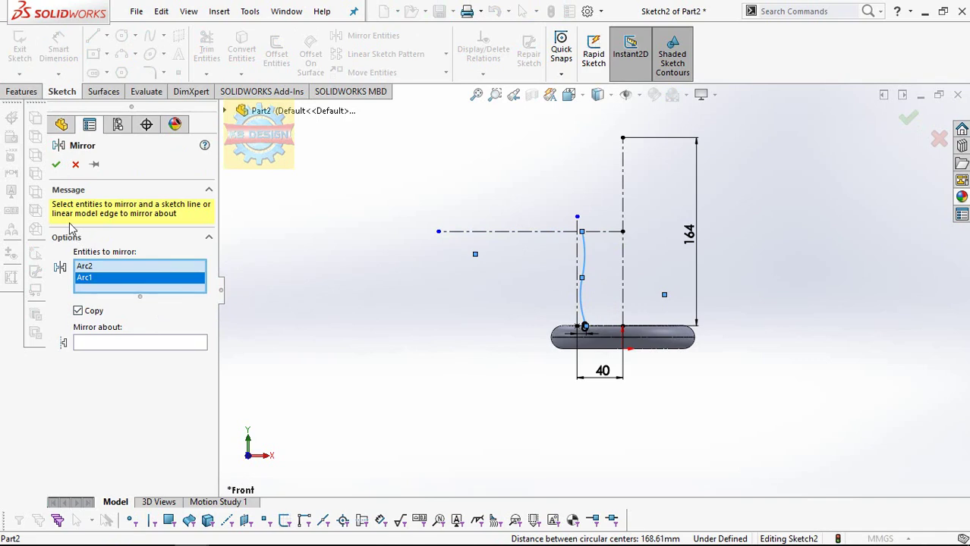
key(Escape)
click(93, 36)
click(584, 327)
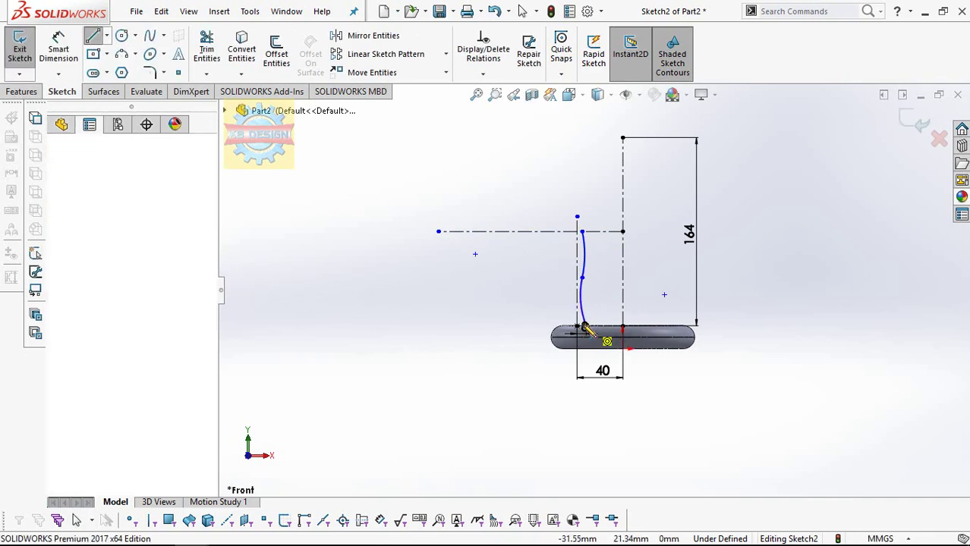
click(93, 35)
Select the bottom line and both arcs to mirror, cancelling after trying the vertical centreline.
click(339, 36)
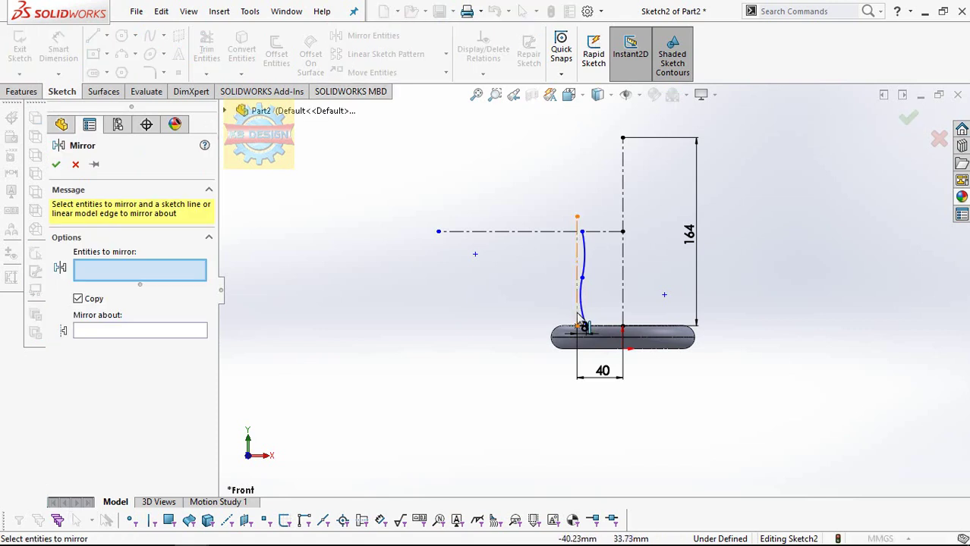
scroll(584, 328, down, 3)
click(578, 326)
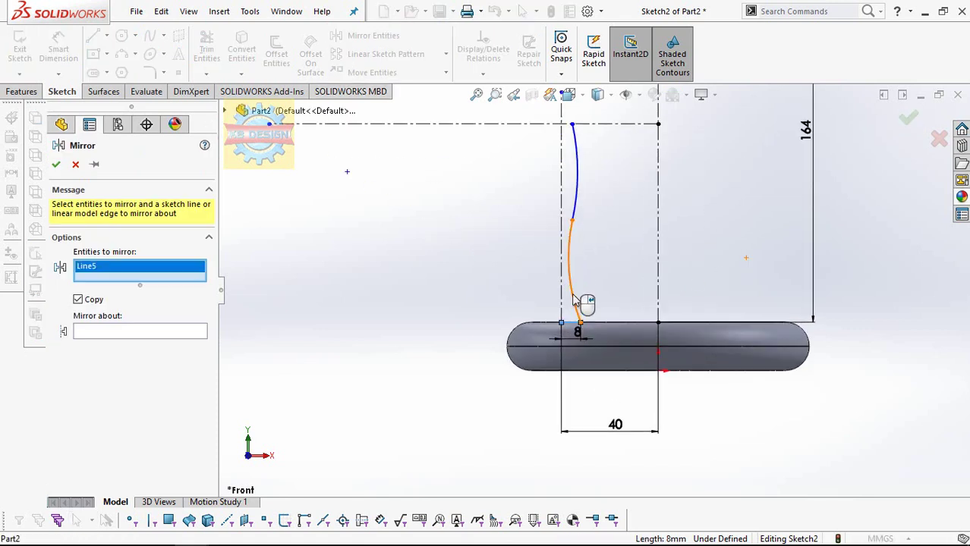
click(571, 280)
click(581, 210)
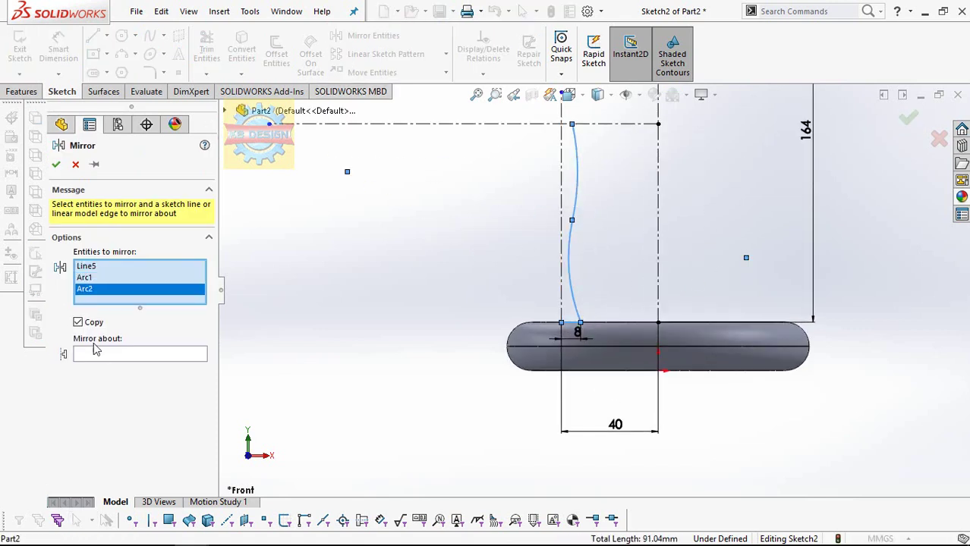
click(561, 311)
scroll(580, 296, up, 1)
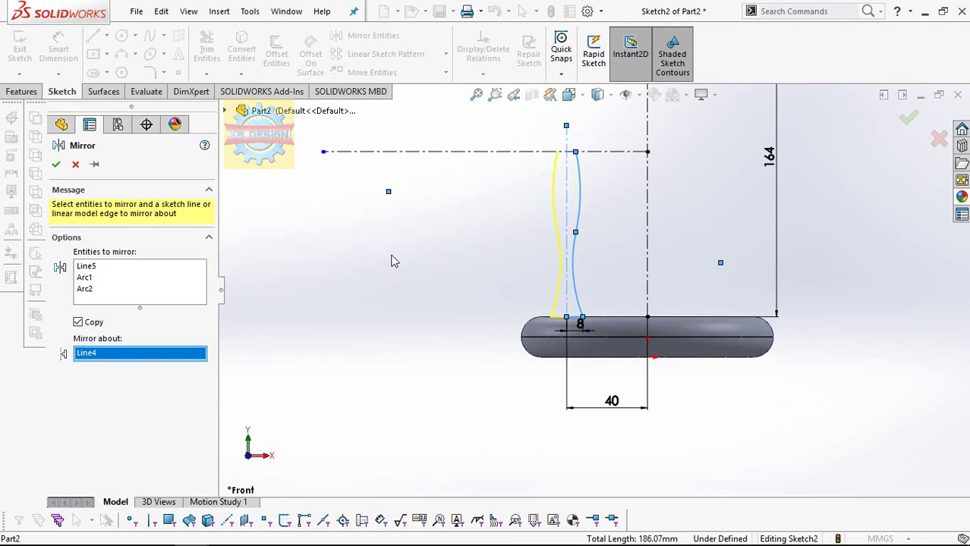
key(Escape)
key(Return)
Mirror the short bottom line, lower arc and upper arc about the horizontal centreline.
click(580, 325)
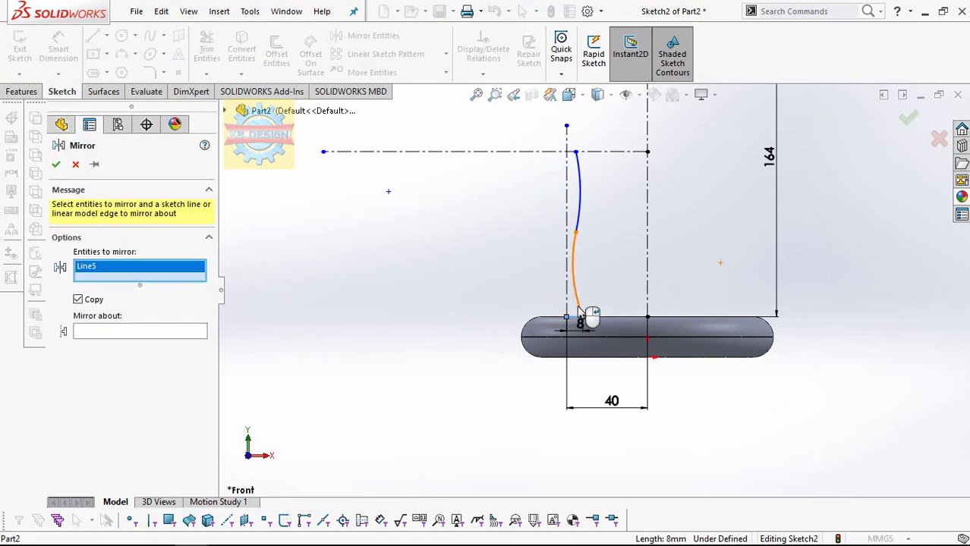
click(578, 273)
click(580, 214)
click(410, 154)
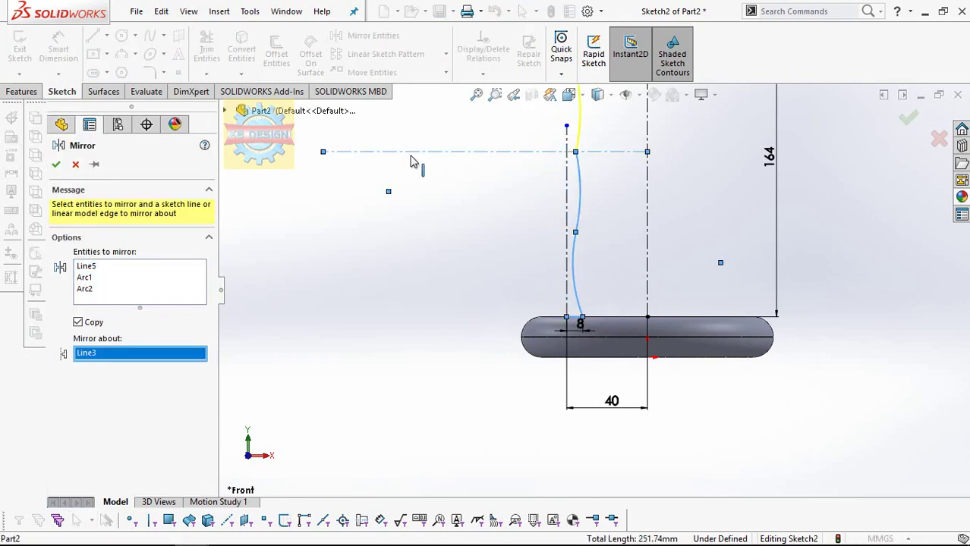
click(58, 165)
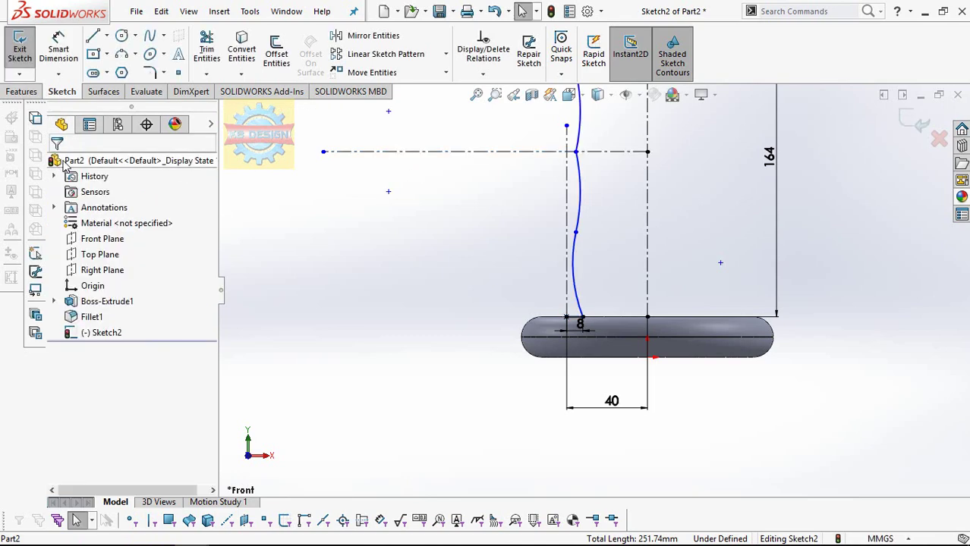
Draw a vertical line joining the profile's bottom and top ends.
key(l)
click(583, 307)
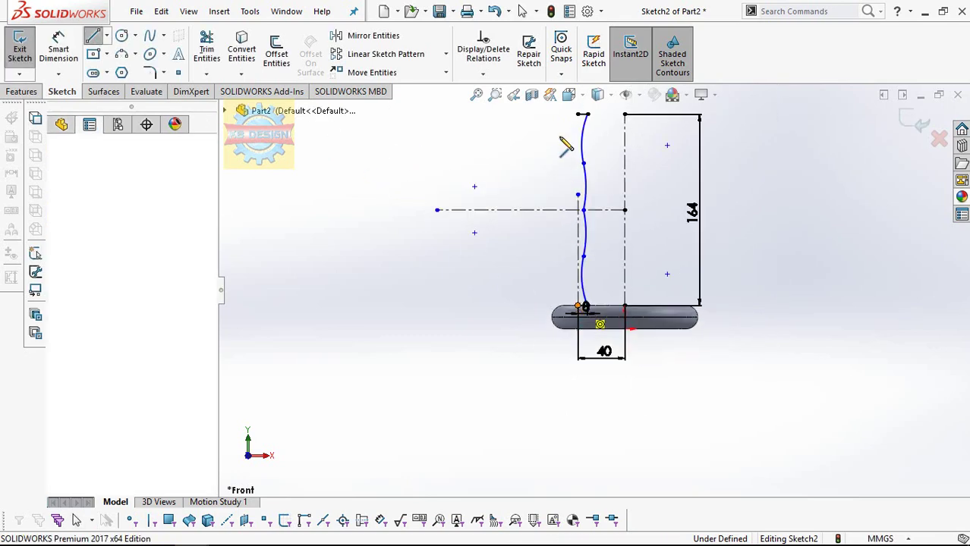
click(581, 114)
key(Escape)
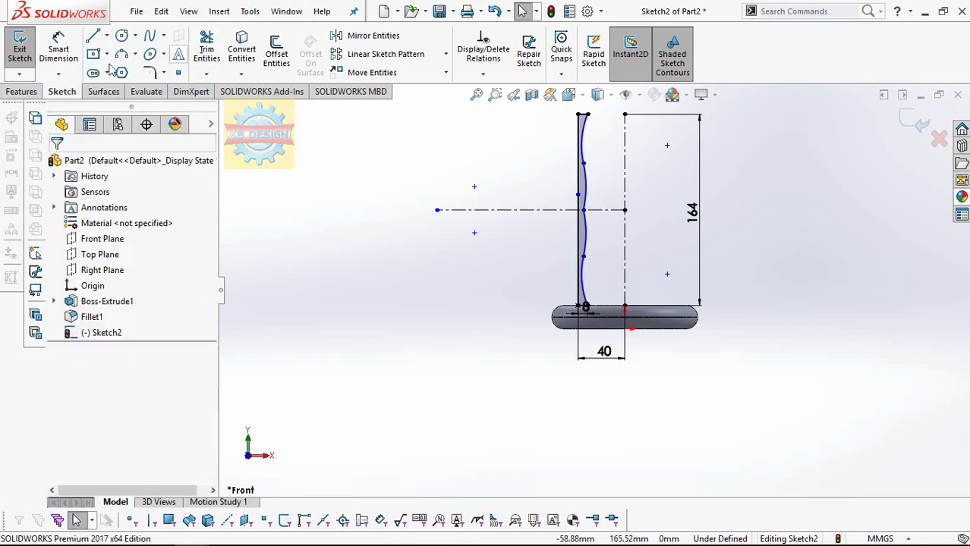
Revolve the closed profile 360° about the vertical line to form the pillar.
click(23, 91)
click(70, 47)
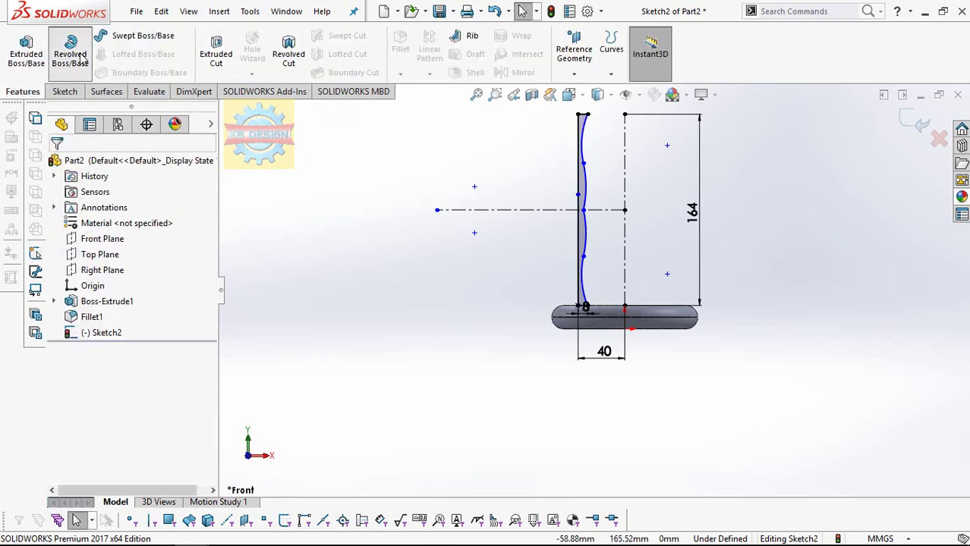
click(582, 185)
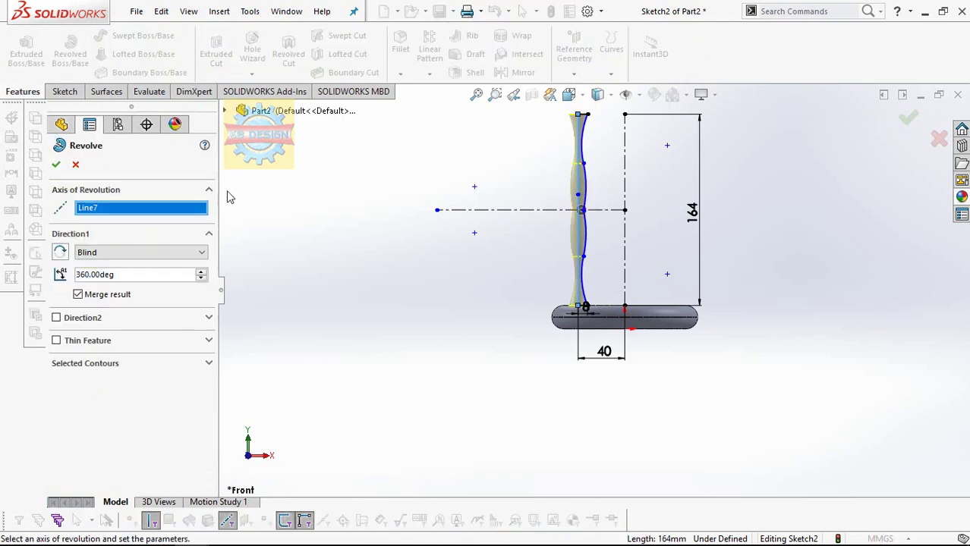
click(55, 166)
middle_drag(514, 292, 504, 362)
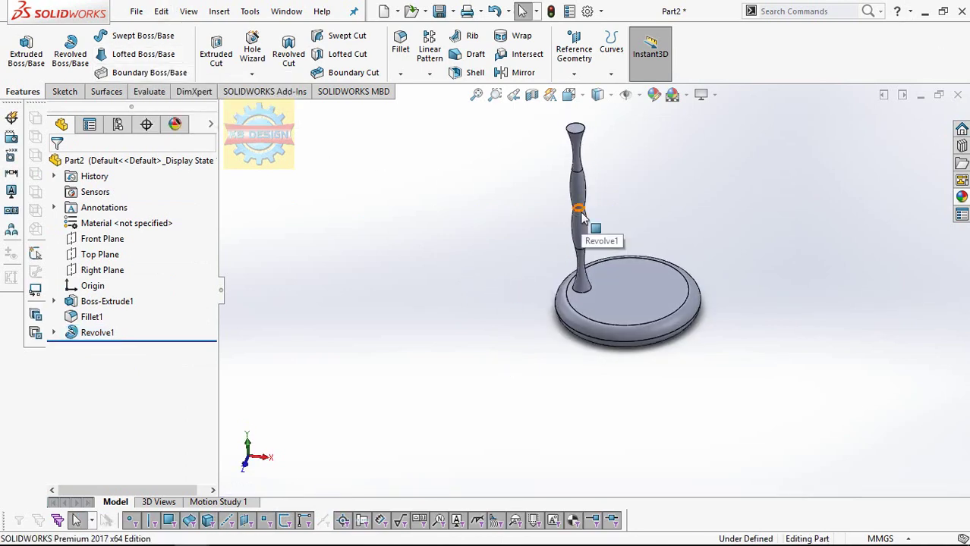
Try a Mirror feature and a Circular Pattern on the base disc, cancelling both.
click(429, 73)
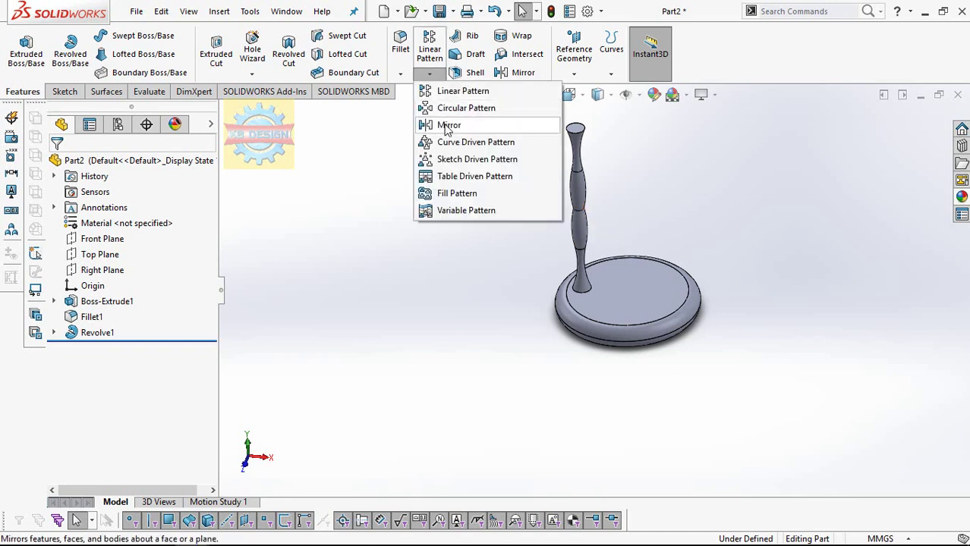
click(448, 126)
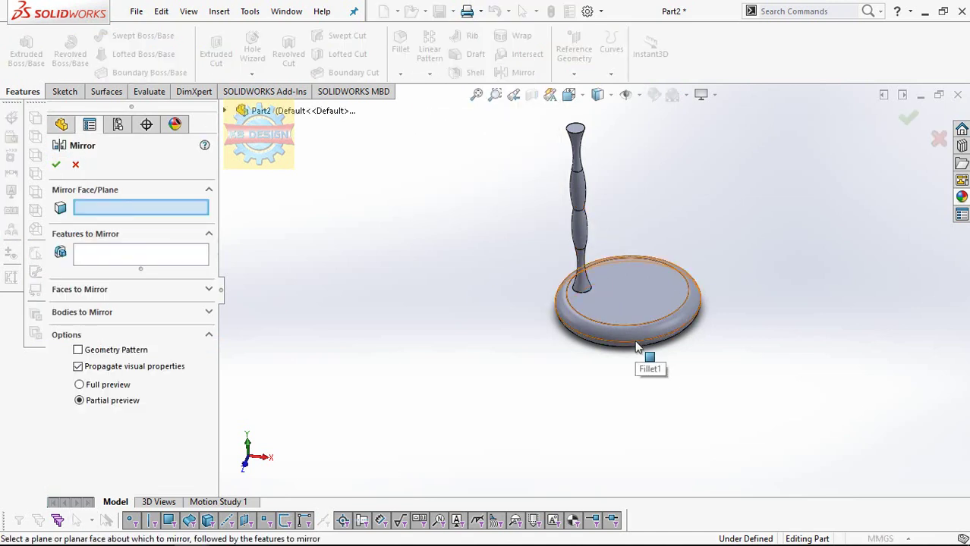
click(75, 164)
click(430, 73)
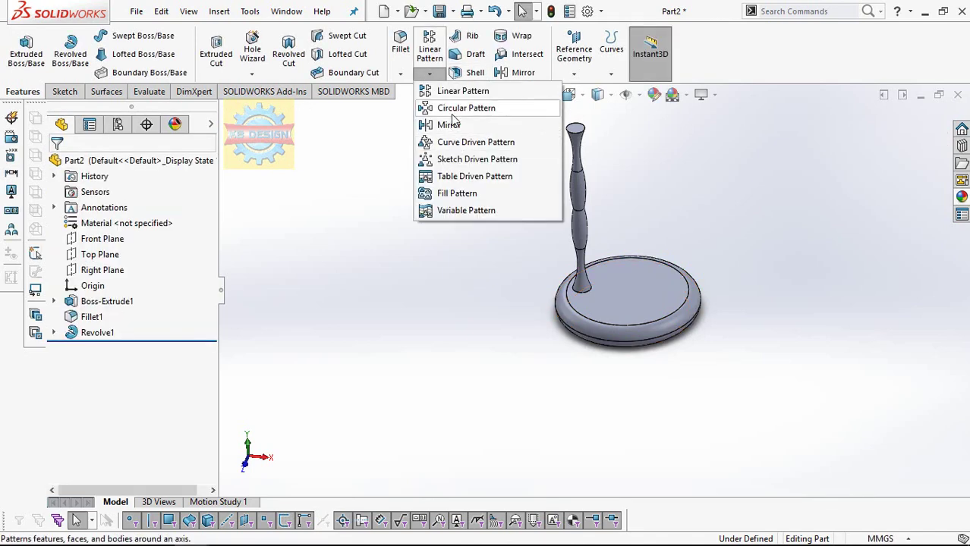
click(462, 108)
scroll(633, 341, down, 2)
scroll(617, 278, down, 3)
middle_drag(617, 279, 613, 347)
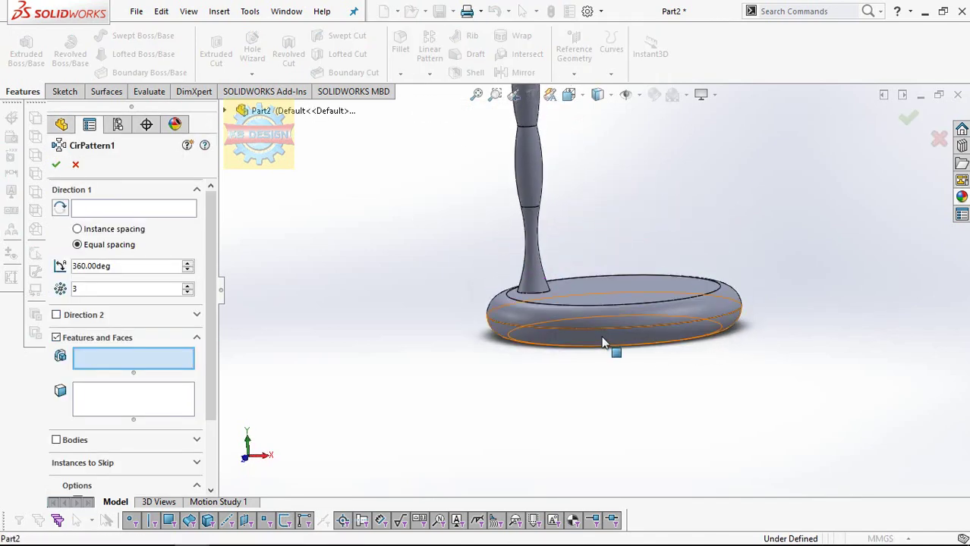
click(131, 214)
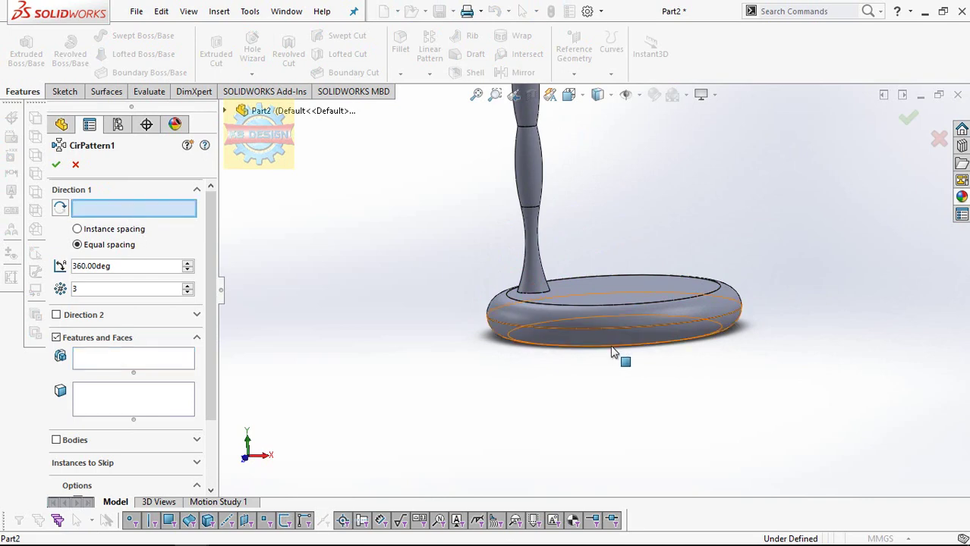
click(596, 330)
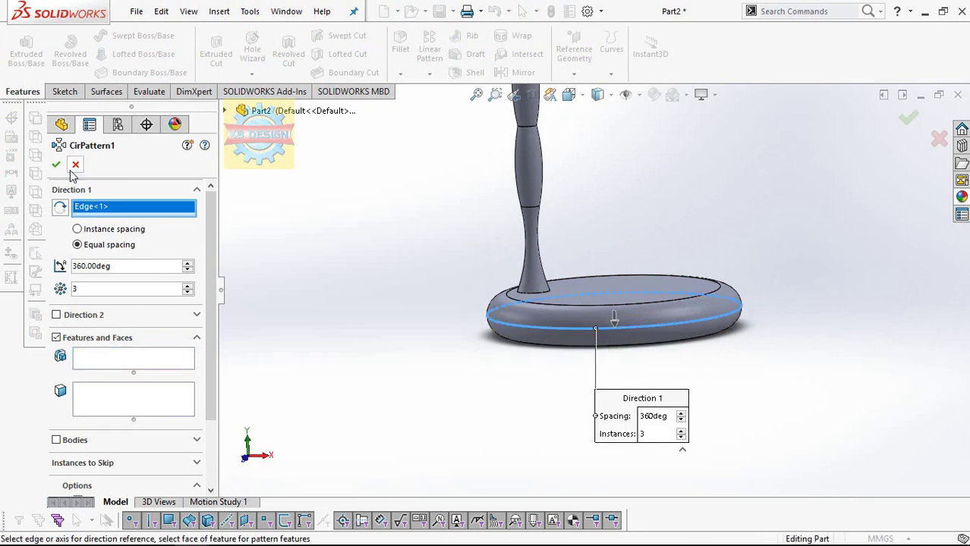
click(75, 164)
key(z)
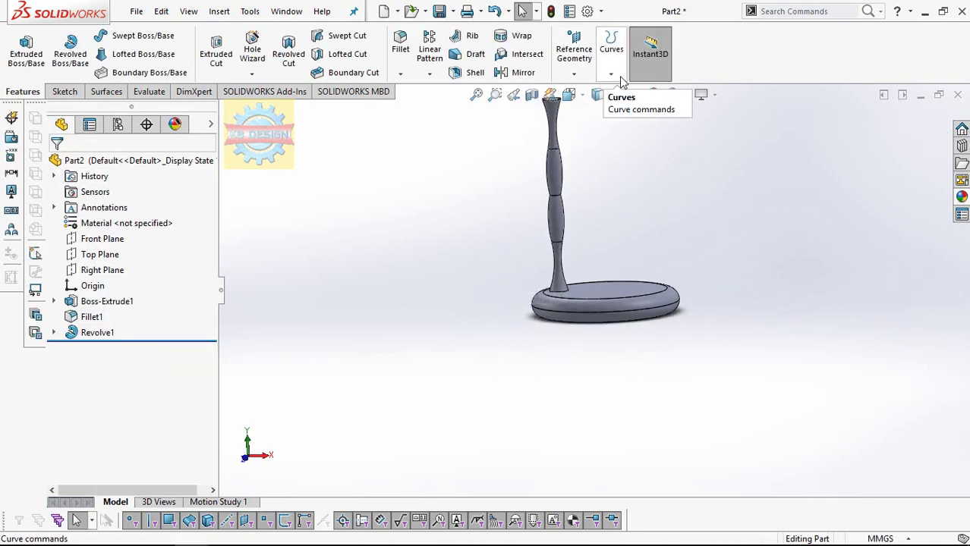
Start a reference axis defined by the base disc's round face.
click(611, 74)
click(574, 73)
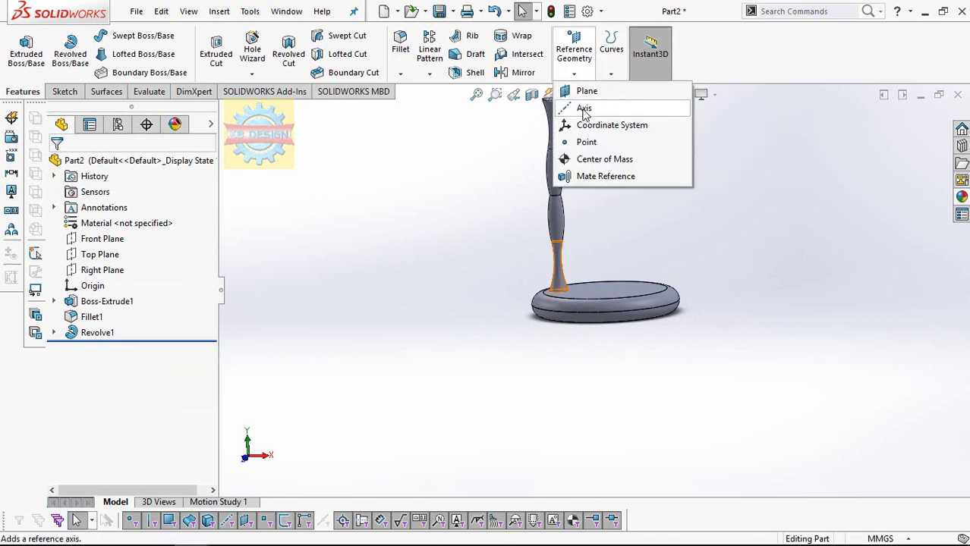
click(584, 104)
click(587, 312)
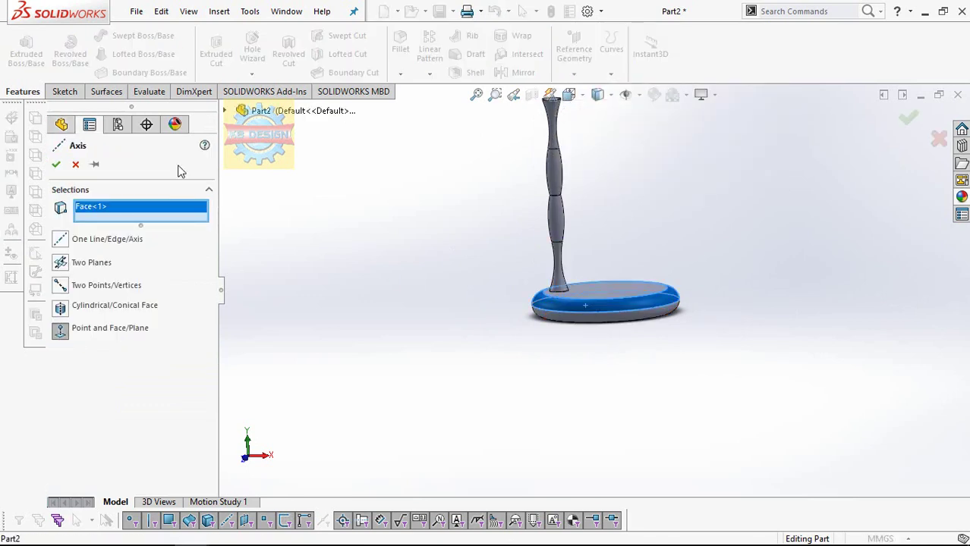
Create Axis1 from the intersection of Front Plane and Right Plane.
click(75, 165)
click(113, 270)
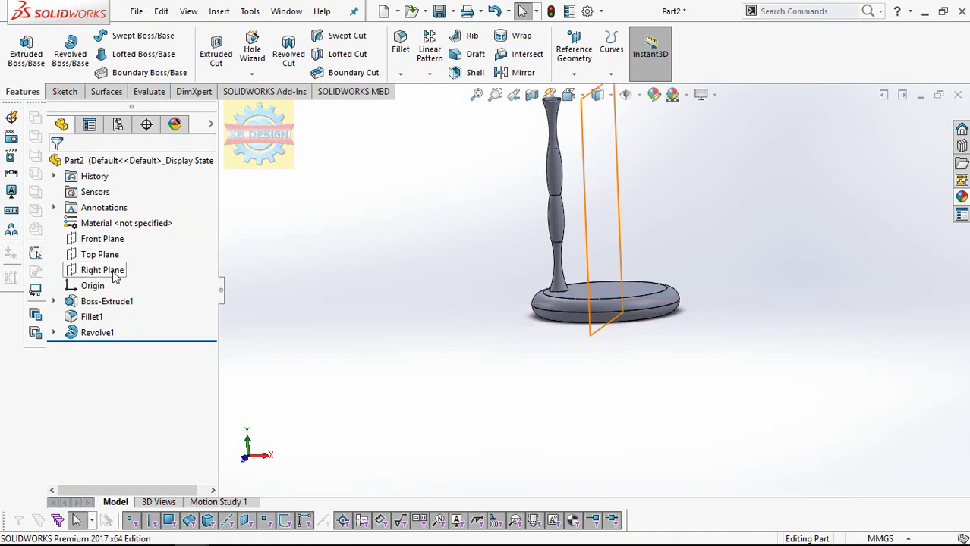
shift+click(102, 238)
click(574, 49)
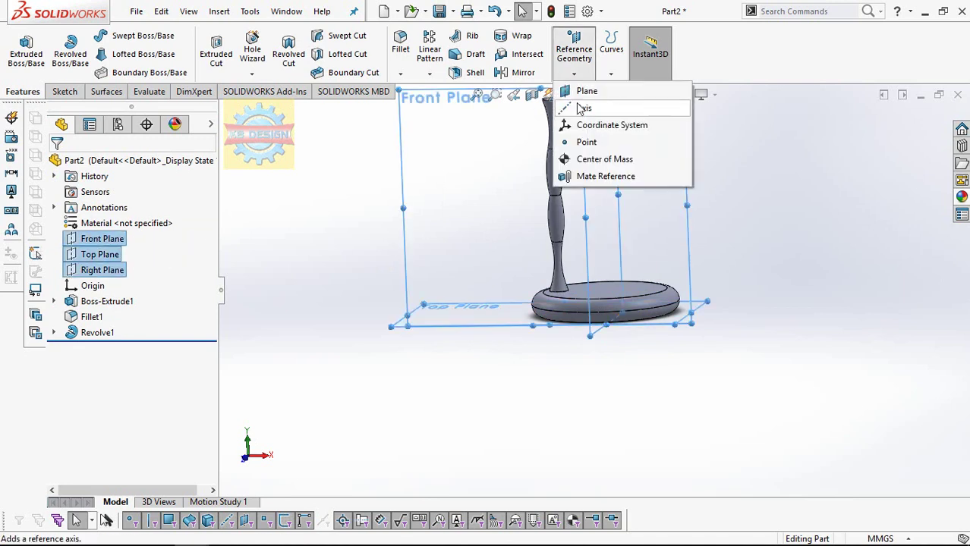
click(579, 106)
key(Escape)
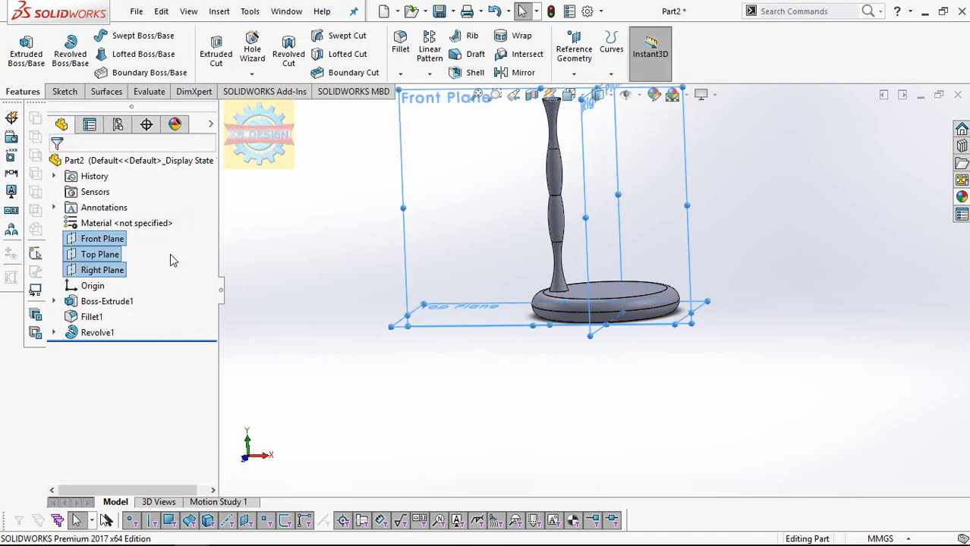
click(99, 254)
click(102, 238)
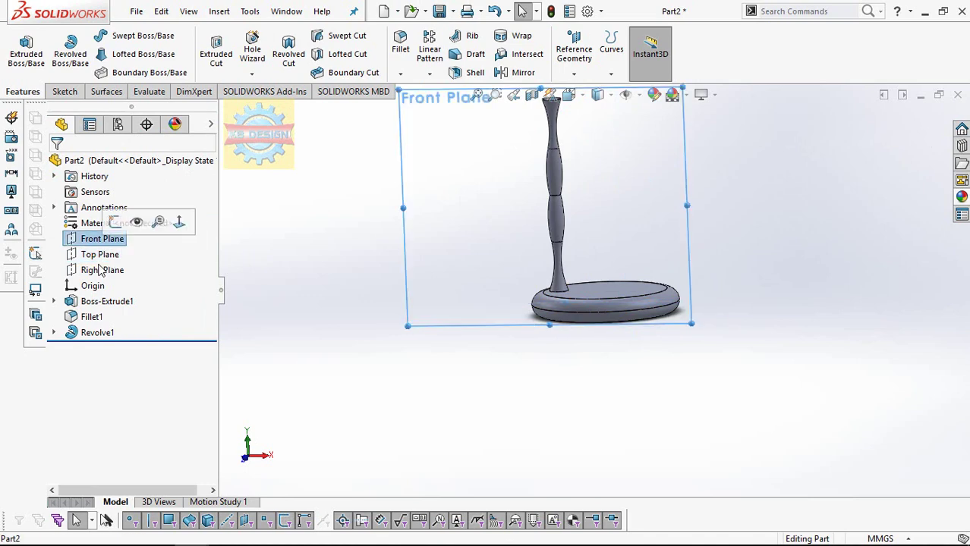
ctrl+click(99, 271)
click(573, 49)
click(579, 106)
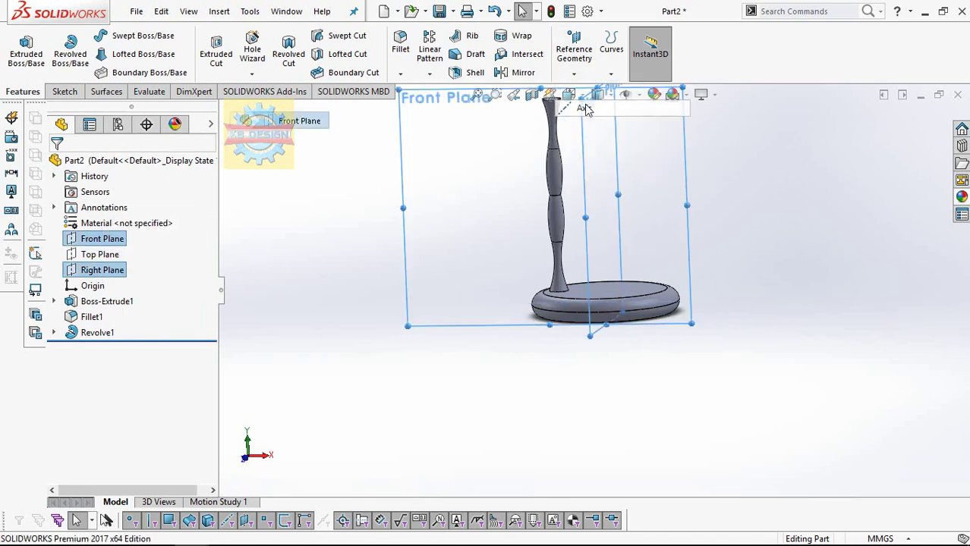
click(56, 165)
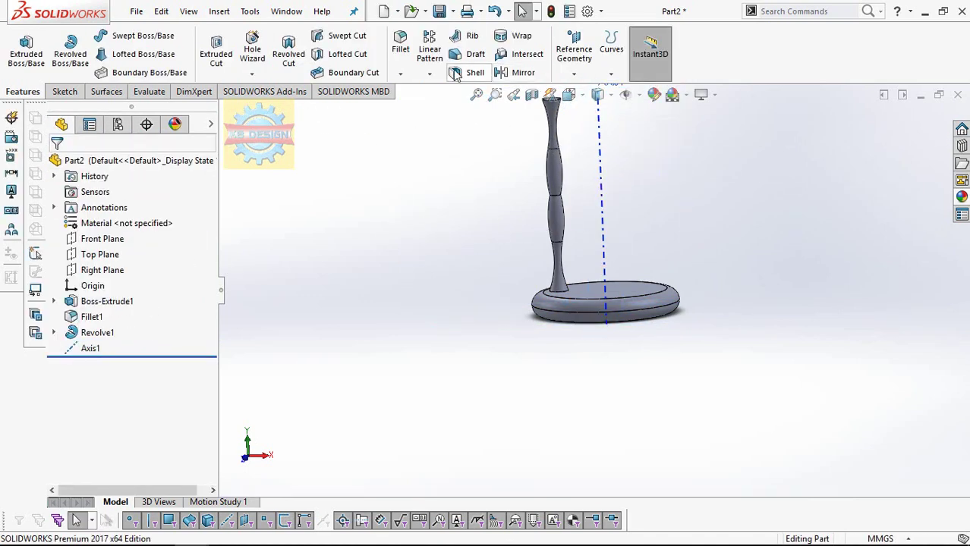
Circular-pattern the Revolve1 pillar about Axis1 into three copies, then hide Axis1.
click(429, 73)
click(459, 107)
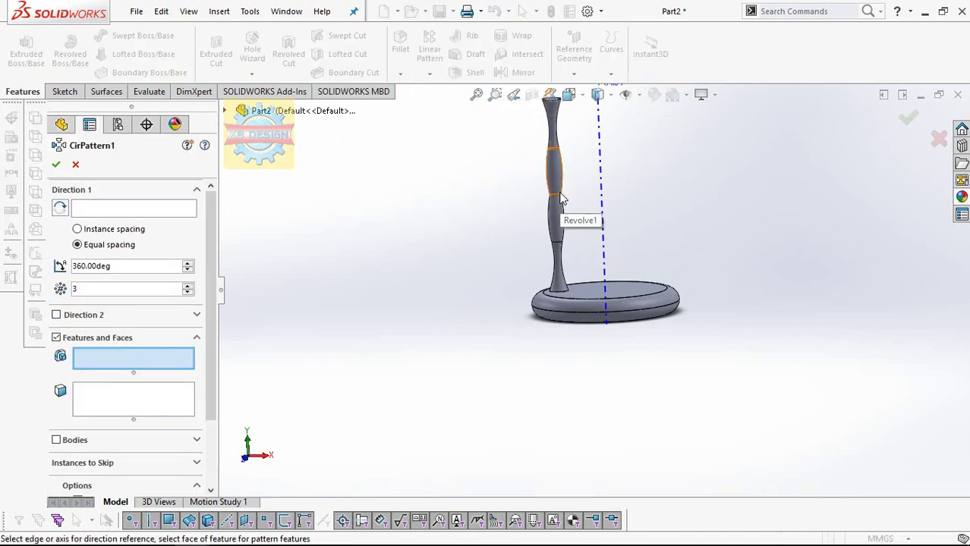
click(193, 210)
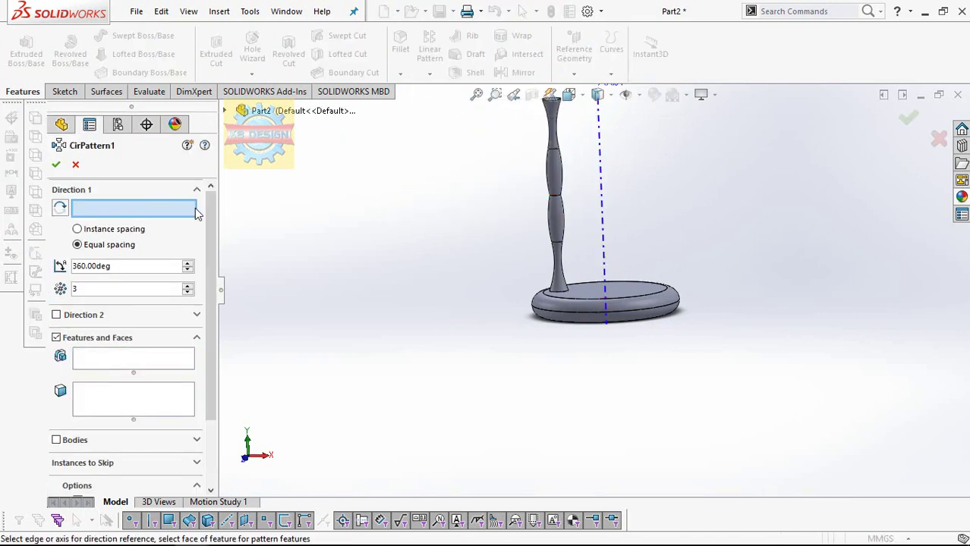
click(603, 201)
click(120, 356)
click(564, 239)
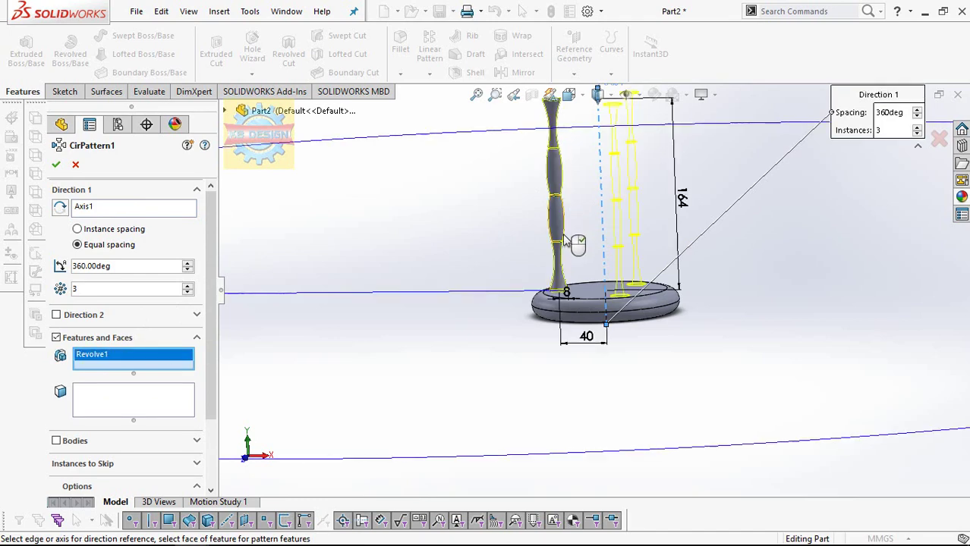
click(58, 165)
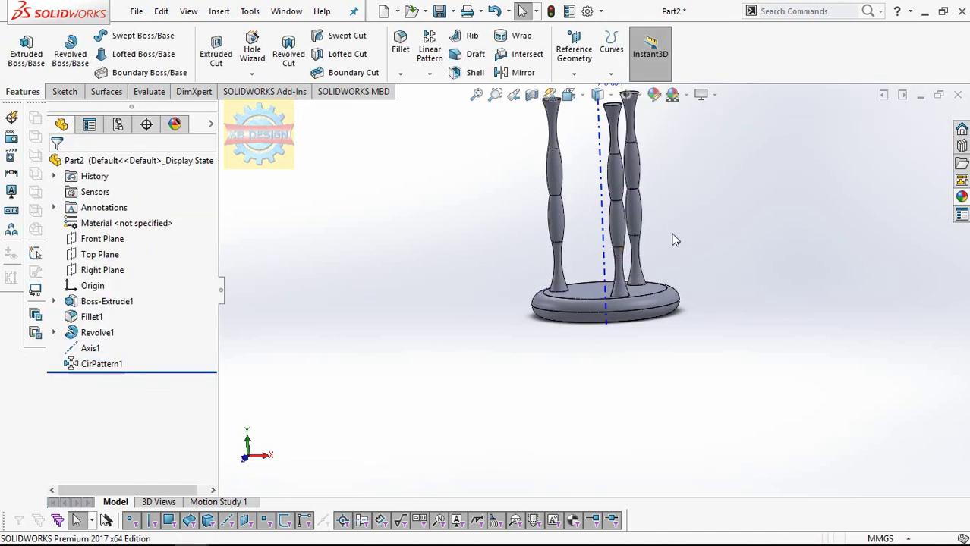
click(605, 253)
click(684, 182)
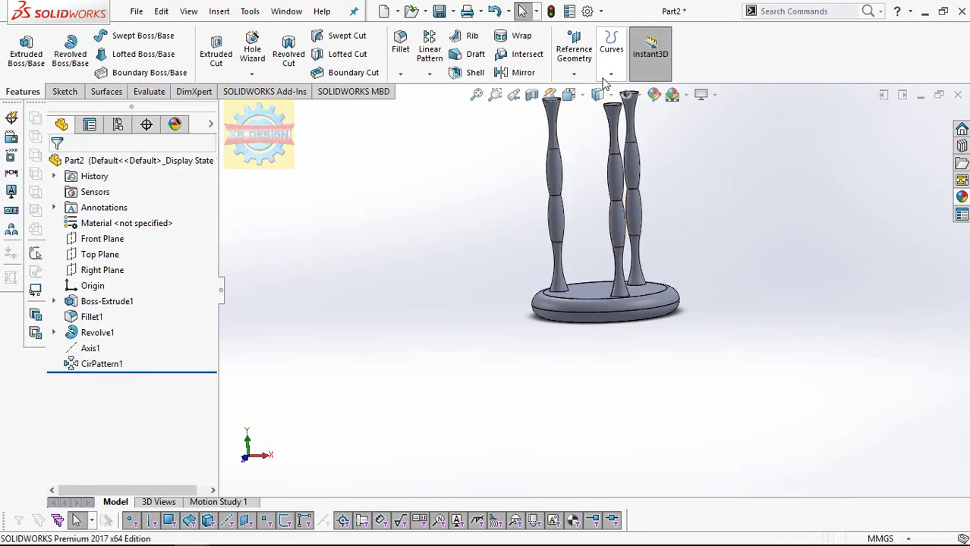
Add Plane1 perpendicular to the pillar's edge at mid-height.
click(574, 73)
click(586, 89)
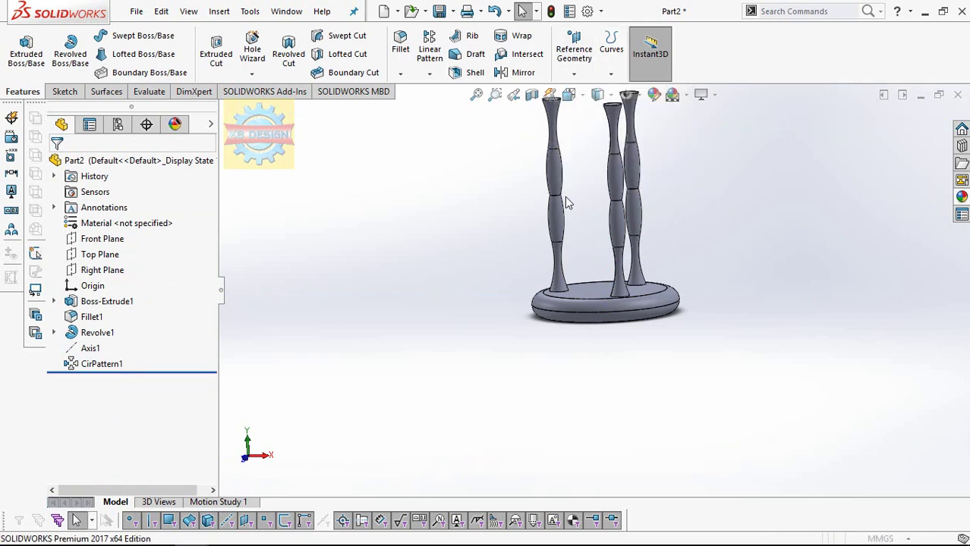
scroll(558, 201, down, 2)
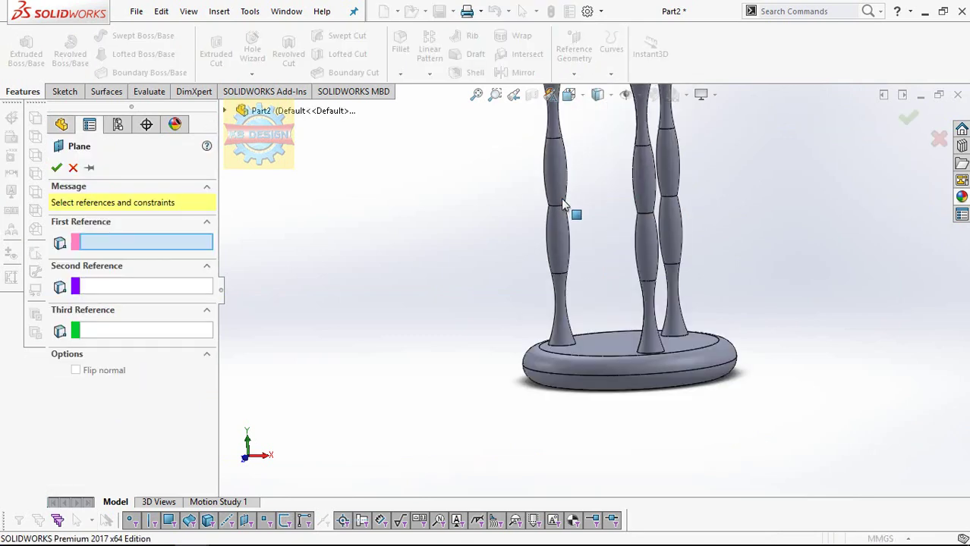
click(562, 214)
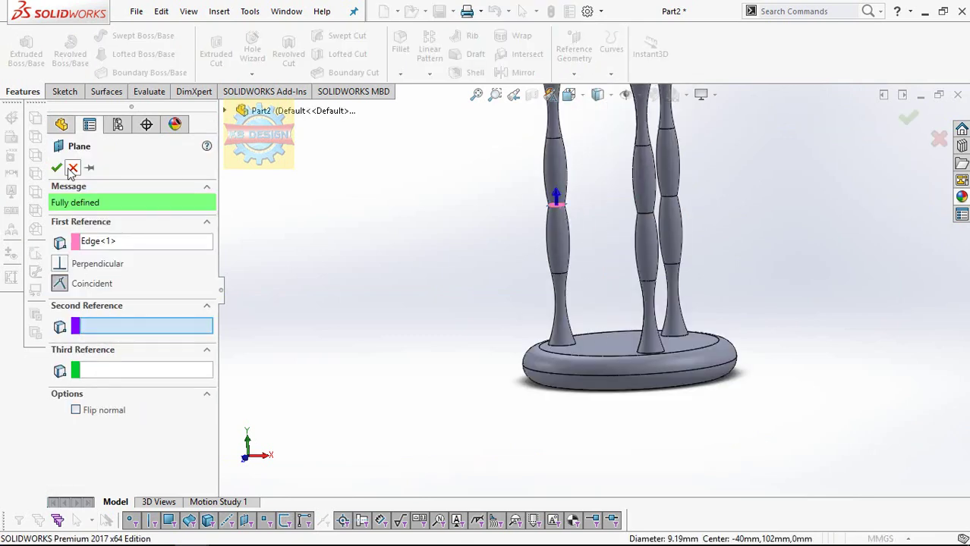
right_click(636, 199)
click(574, 73)
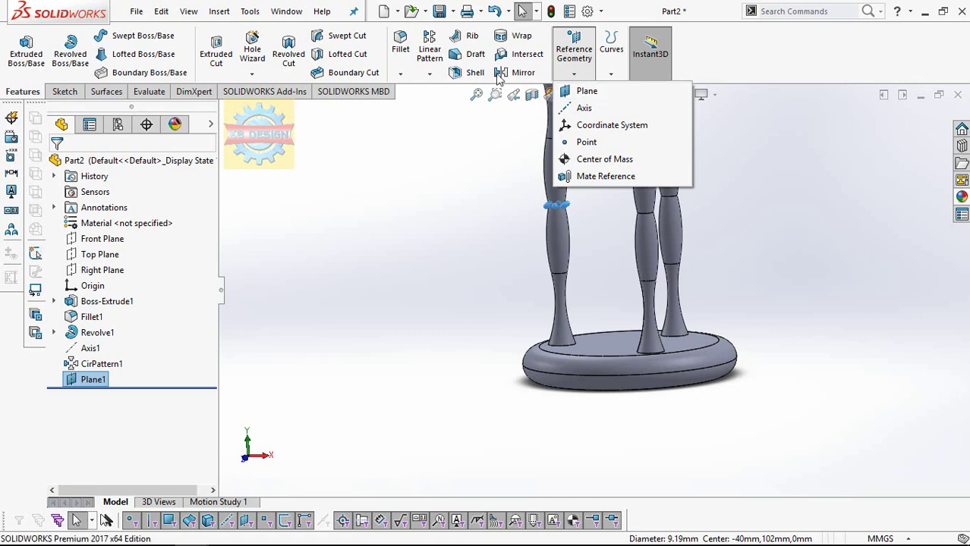
Mirror the base disc about Plane1 to create the top disc.
click(429, 74)
click(440, 123)
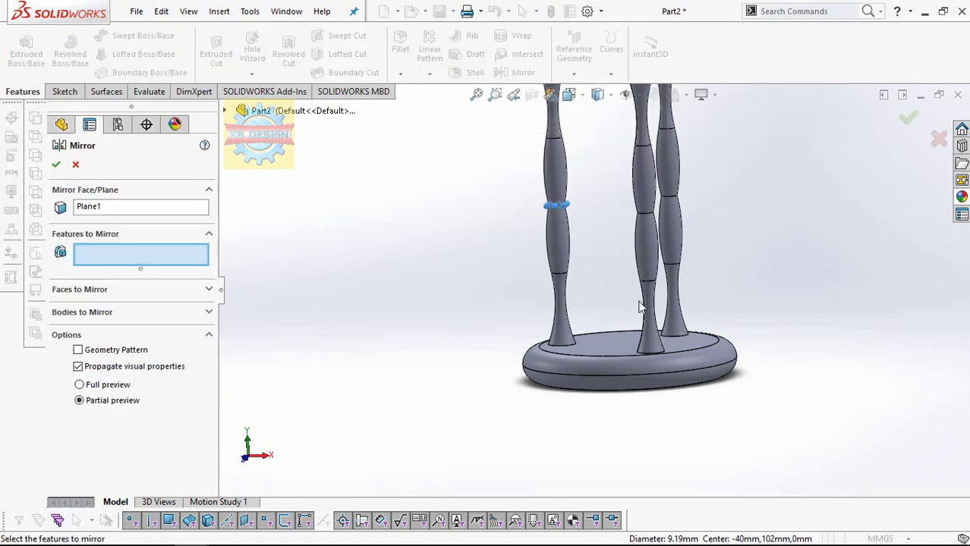
click(582, 349)
click(59, 167)
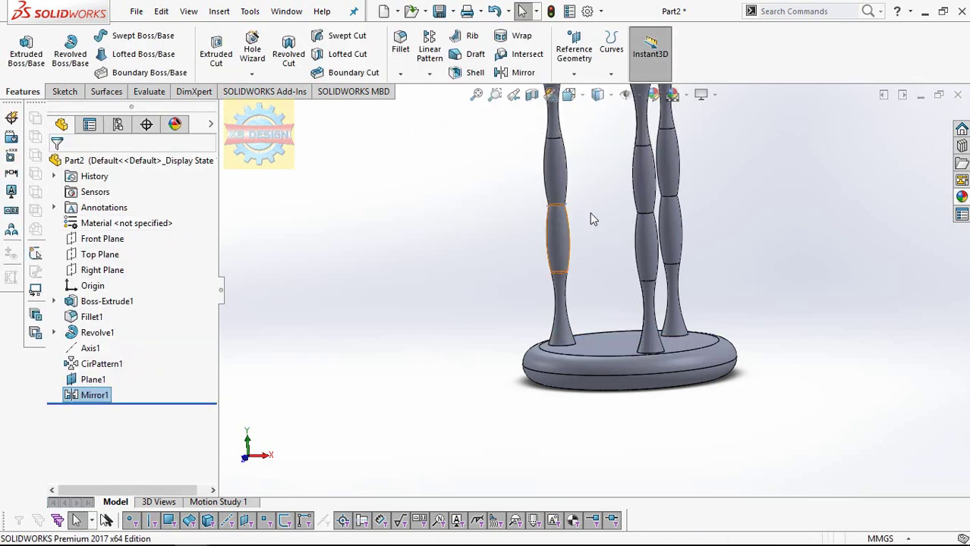
middle_drag(629, 288, 650, 210)
Add Fillet1 to Mirror1 with Geometry Pattern on, rounding the top disc's rims.
click(95, 394)
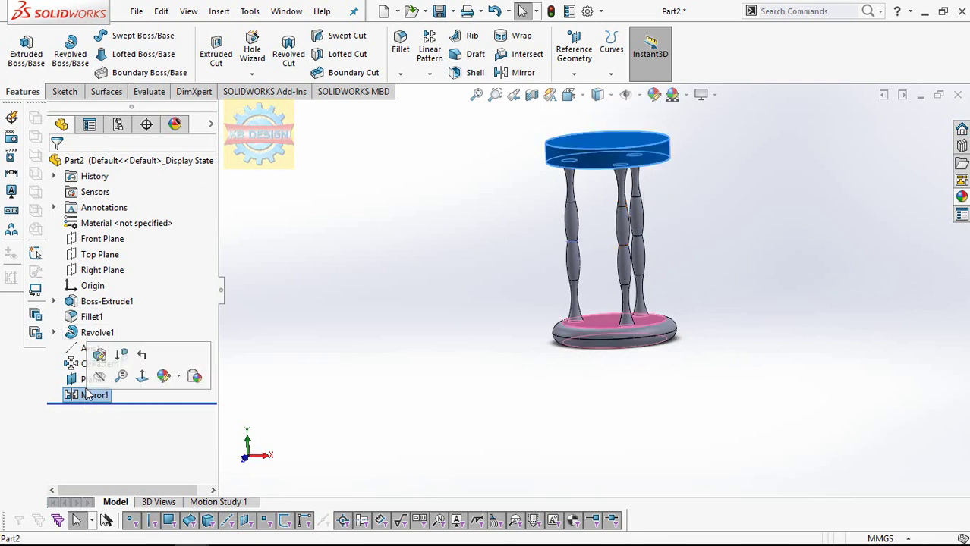
click(97, 355)
click(224, 112)
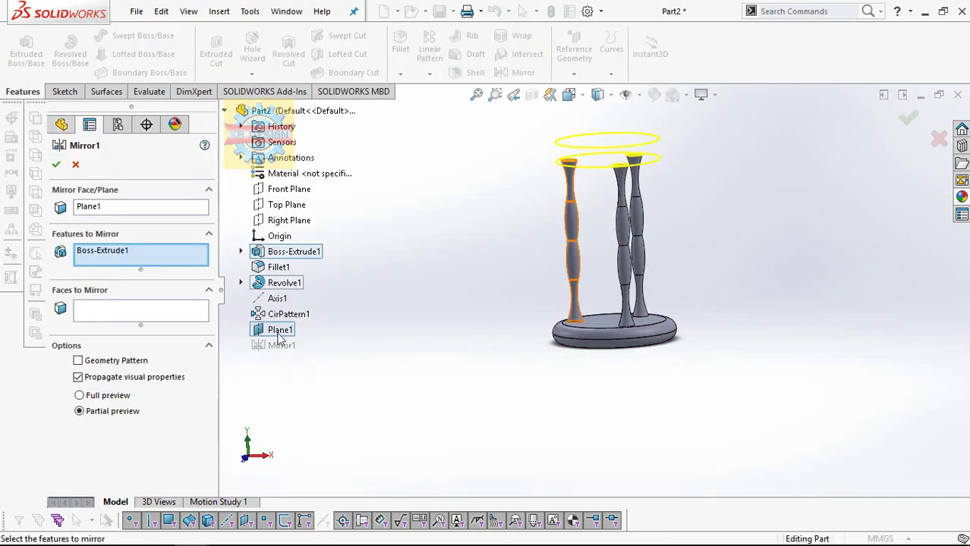
click(278, 267)
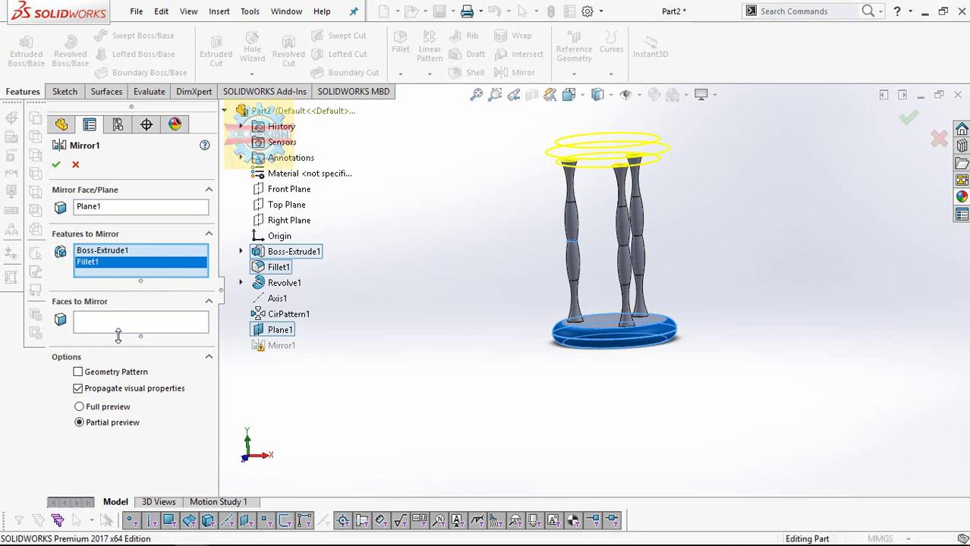
click(79, 372)
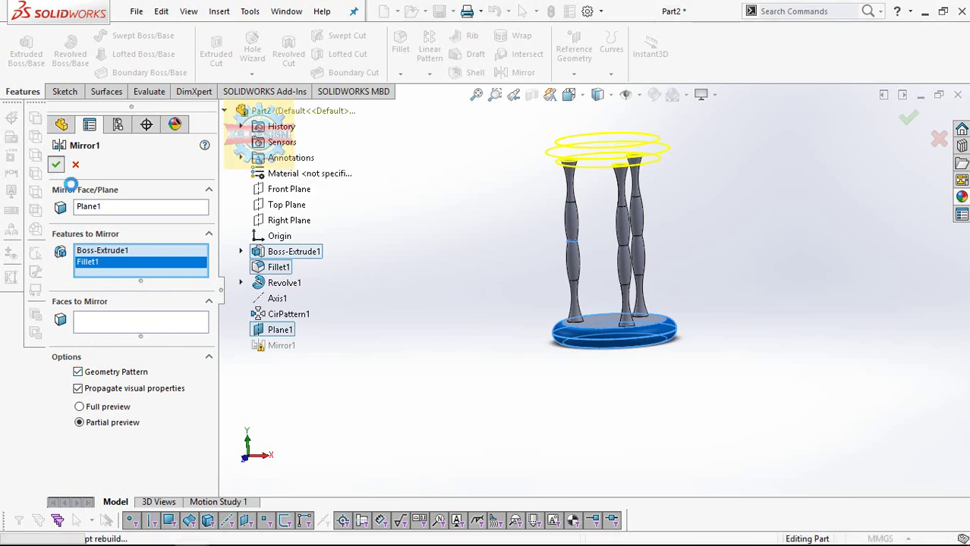
click(55, 164)
Orbit to an elevated three-quarter view and select the base's top face.
mouse_move(576, 307)
middle_down()
mouse_move(632, 317)
mouse_move(627, 277)
middle_up()
click(637, 243)
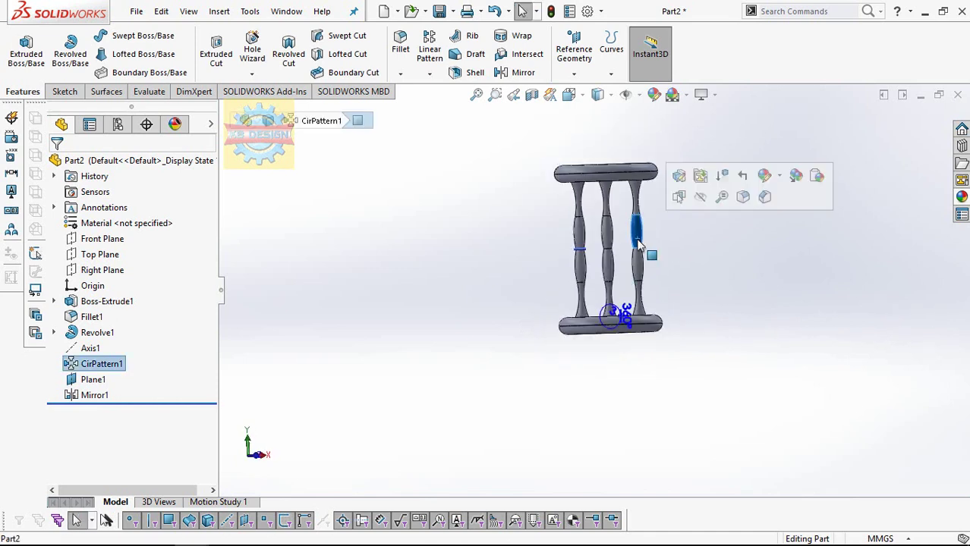
mouse_move(607, 310)
middle_down()
mouse_move(632, 325)
mouse_move(622, 347)
middle_up()
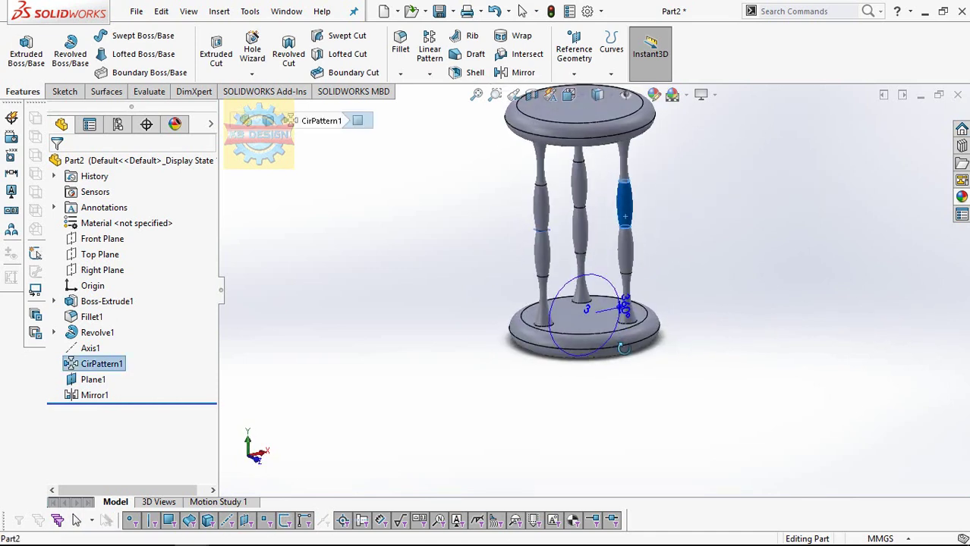
click(581, 325)
Drop the empty sketch and add Plane2 offset 5 from the base's top face.
click(646, 286)
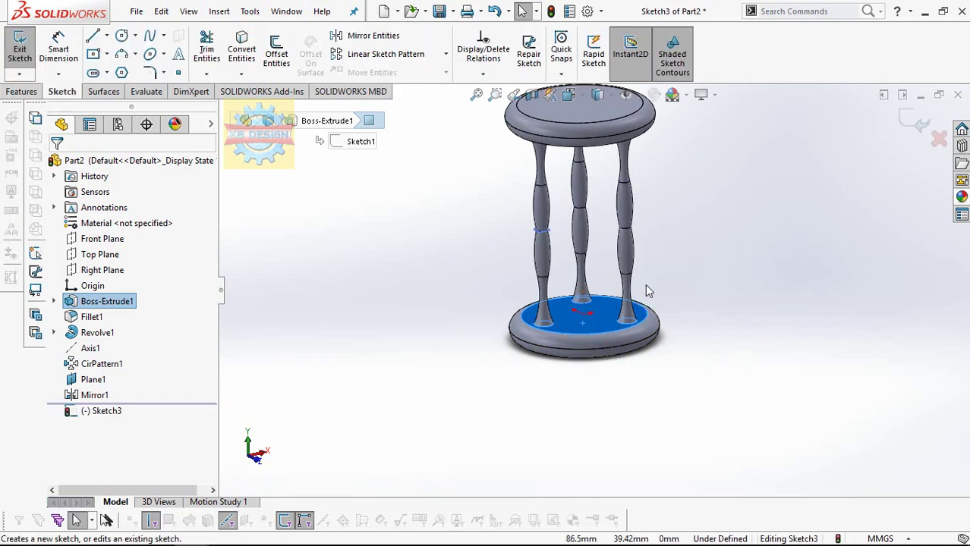
click(20, 47)
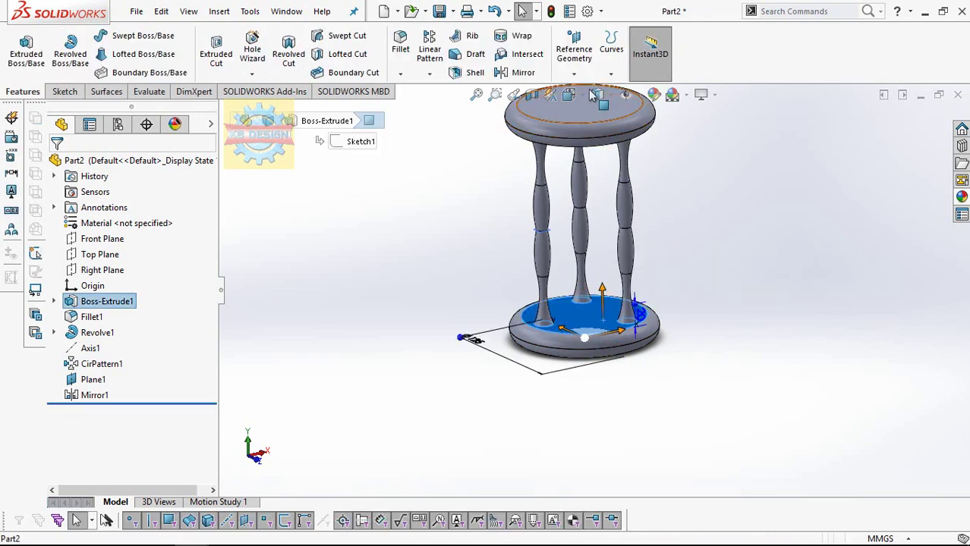
click(573, 51)
click(586, 92)
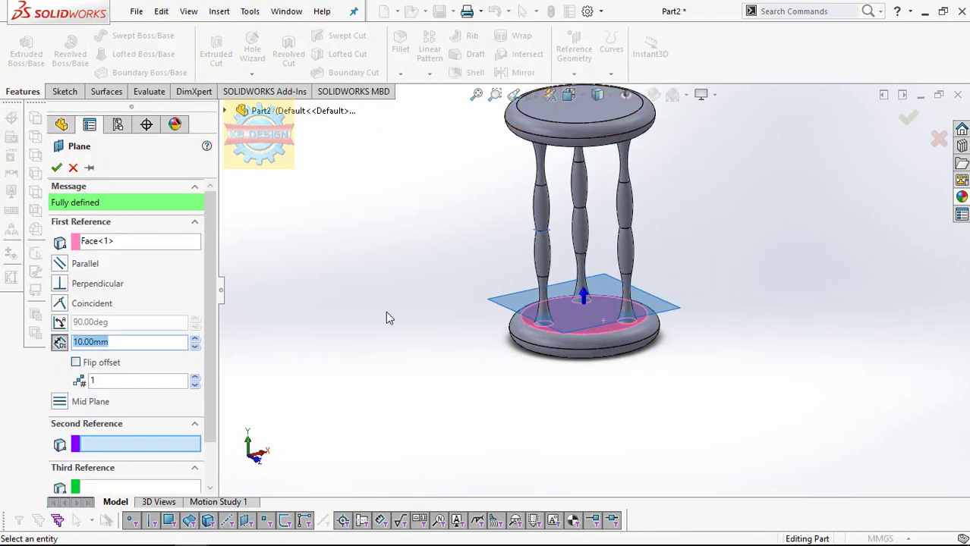
text(5)
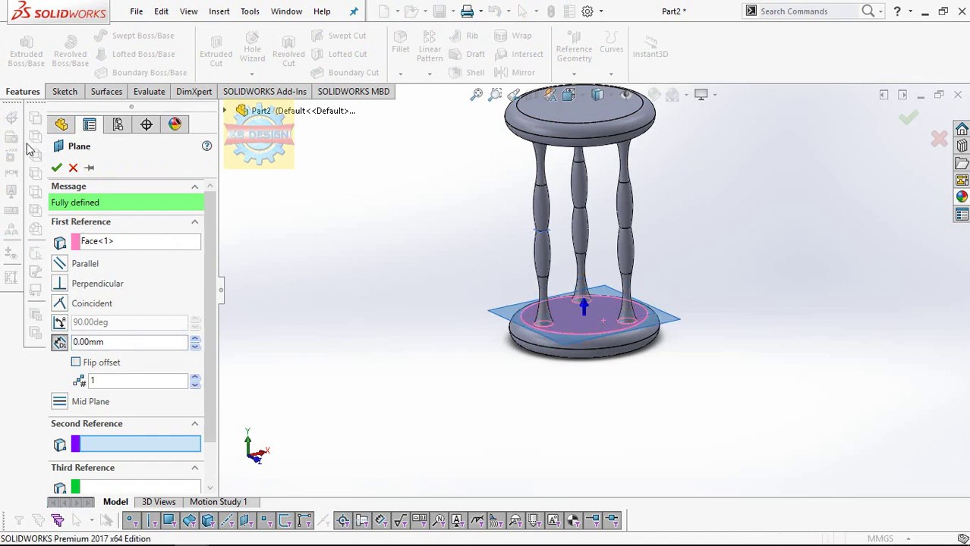
click(56, 167)
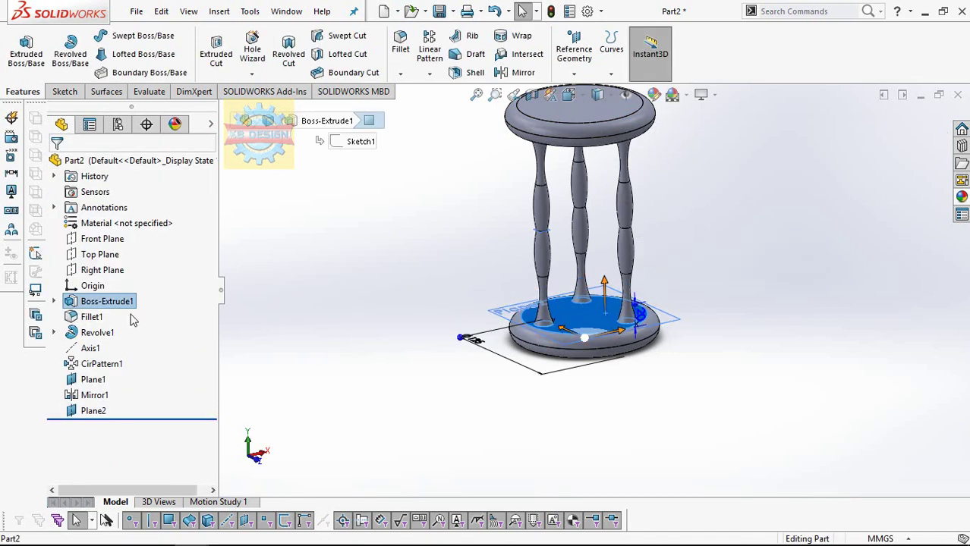
Hide the base disc body and start a new sketch on the Front Plane.
click(105, 301)
click(125, 286)
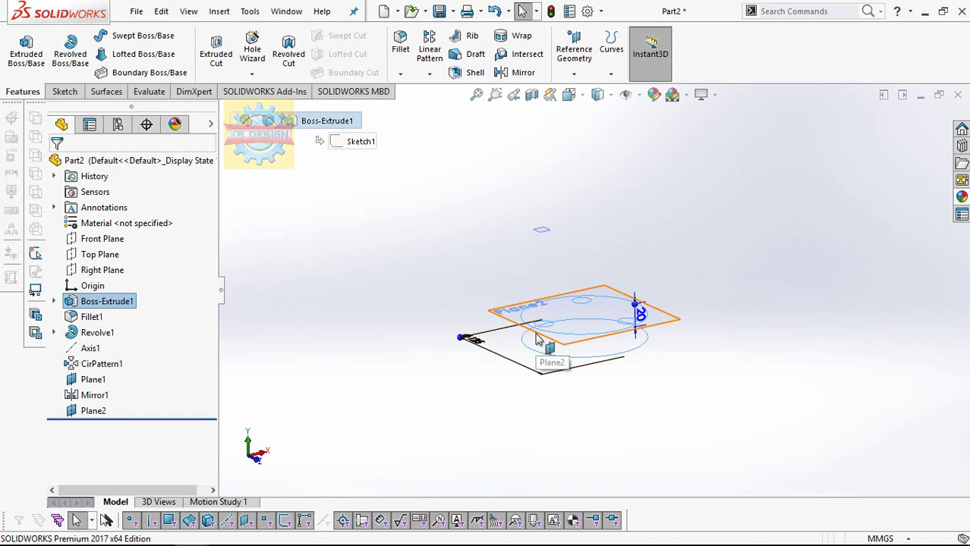
key(space)
key(Escape)
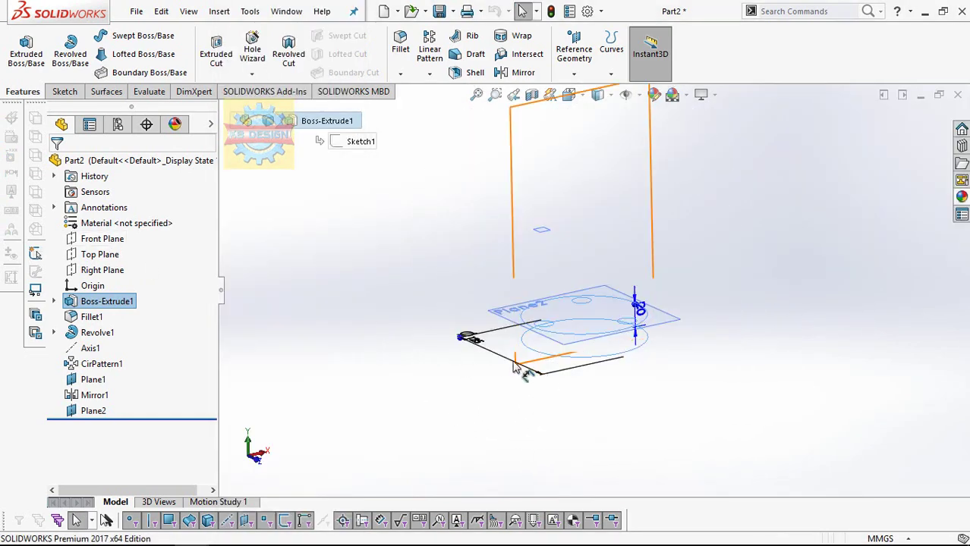
click(102, 238)
click(134, 222)
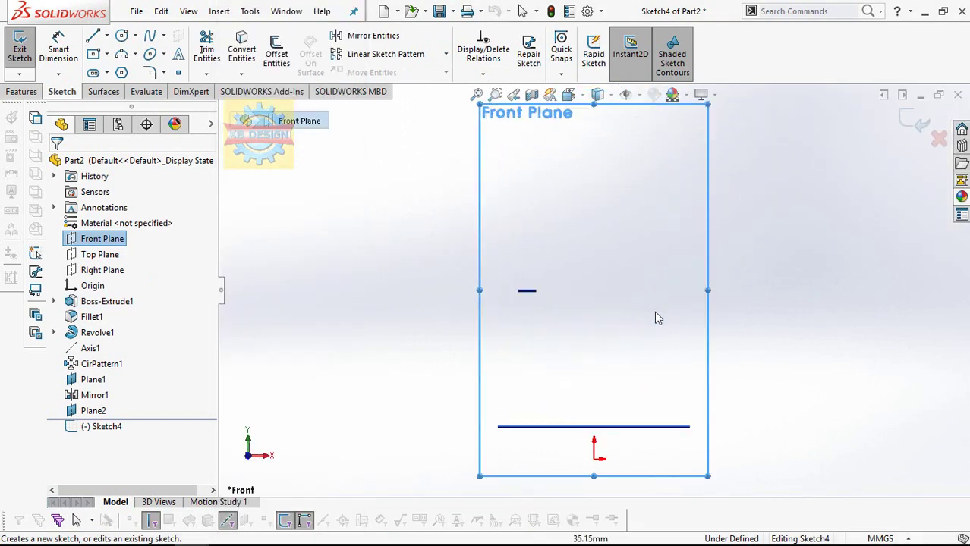
Hide Plane1 and draw a vertical centreline up from the horizontal line's midpoint.
click(92, 36)
key(Escape)
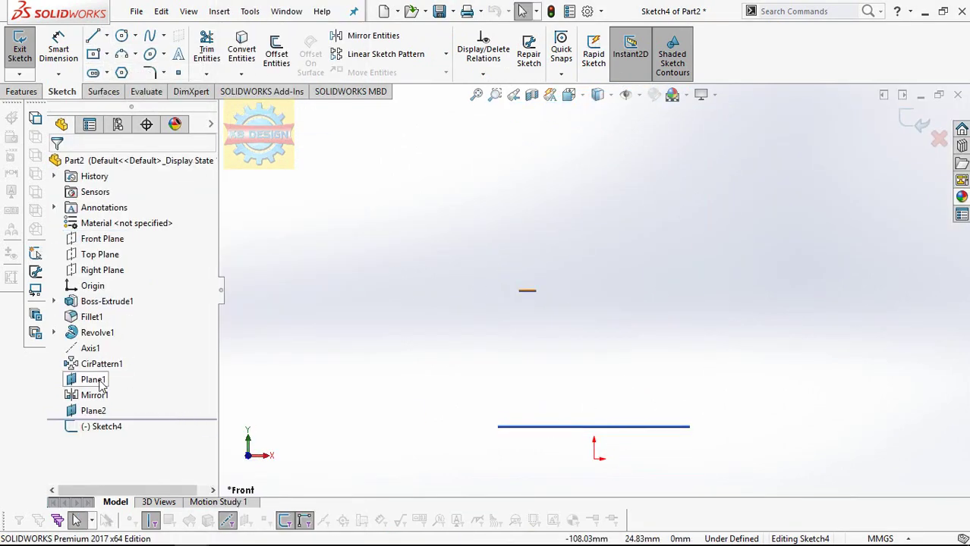
click(102, 382)
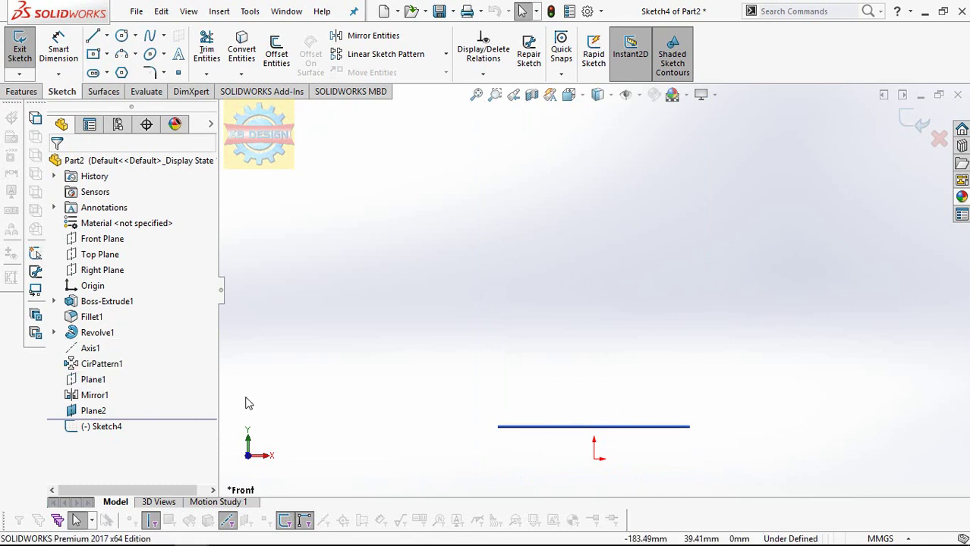
click(107, 36)
click(125, 63)
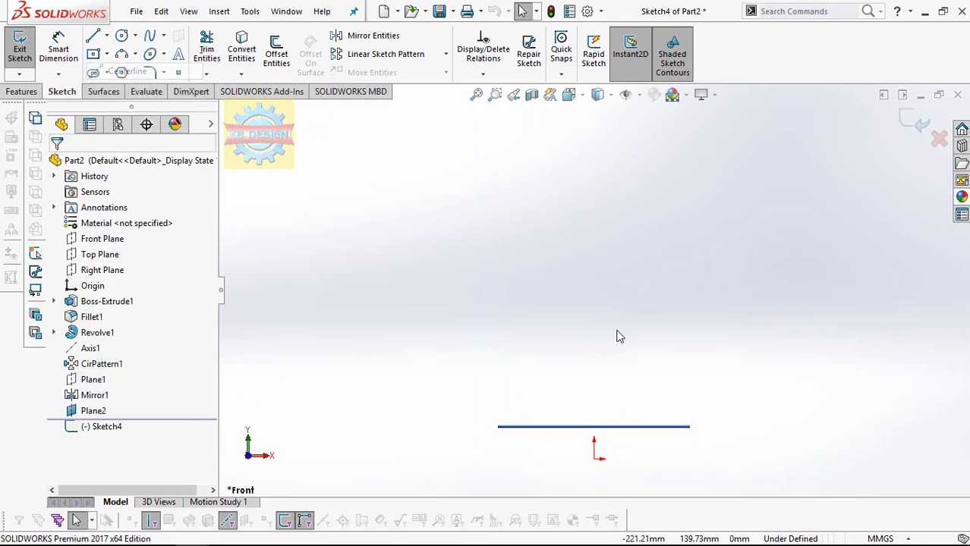
click(595, 426)
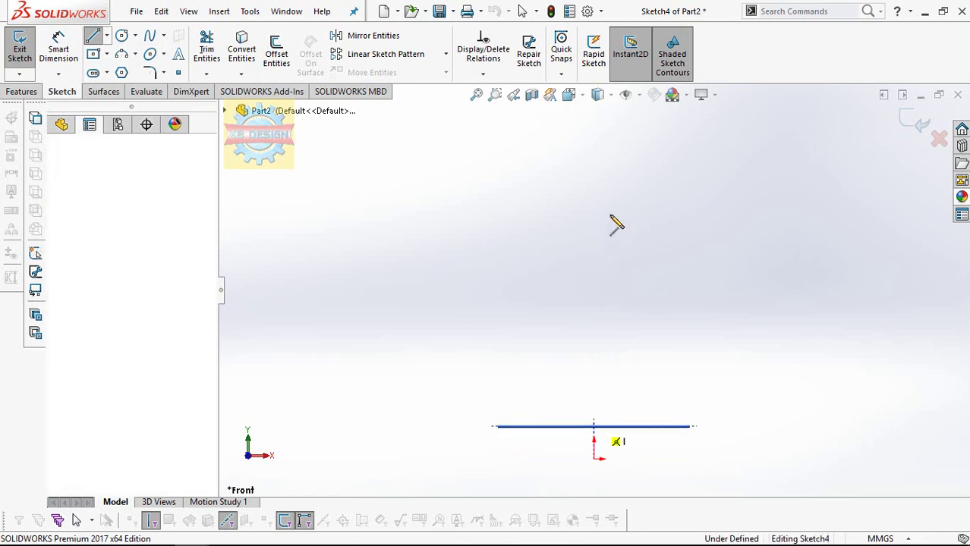
click(593, 133)
key(Escape)
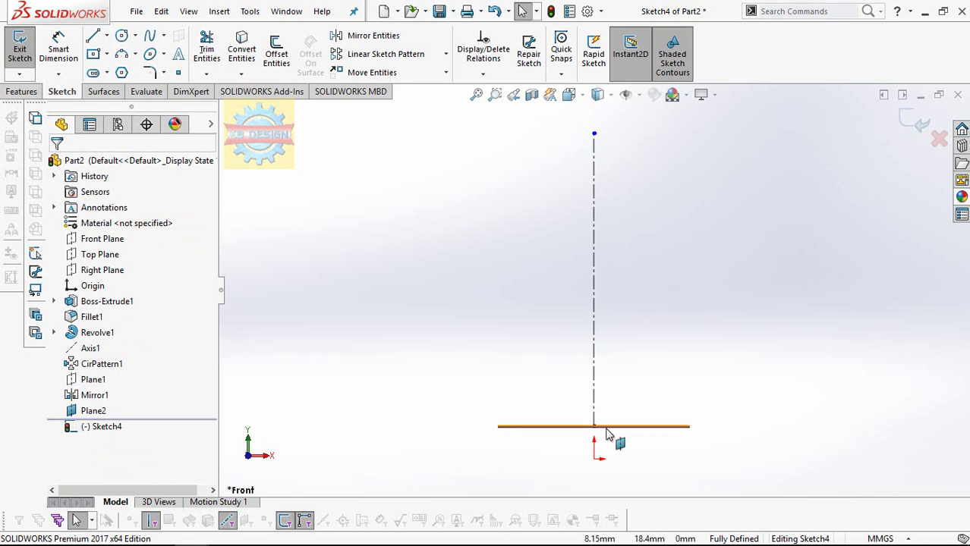
Make the centreline's bottom point coincident with Plane2.
scroll(612, 424, down, 2)
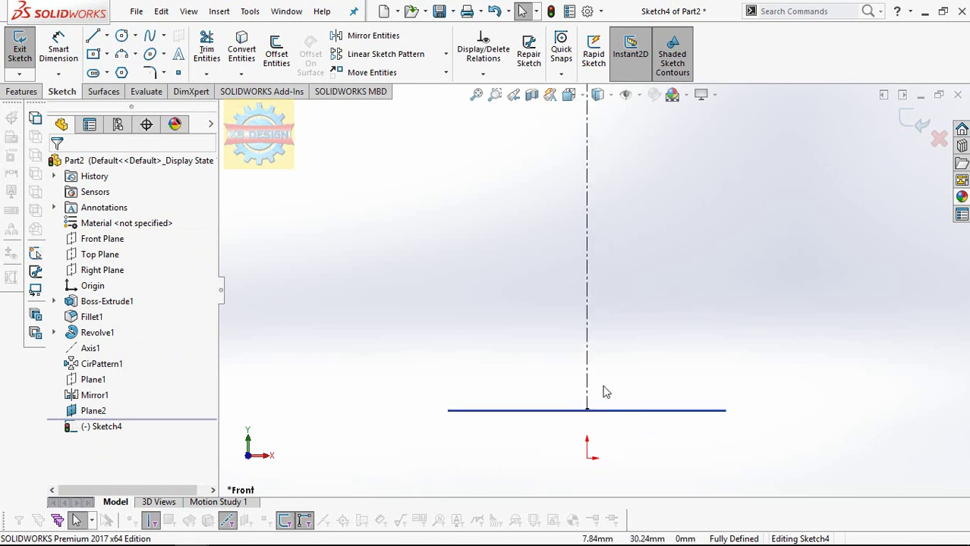
click(94, 37)
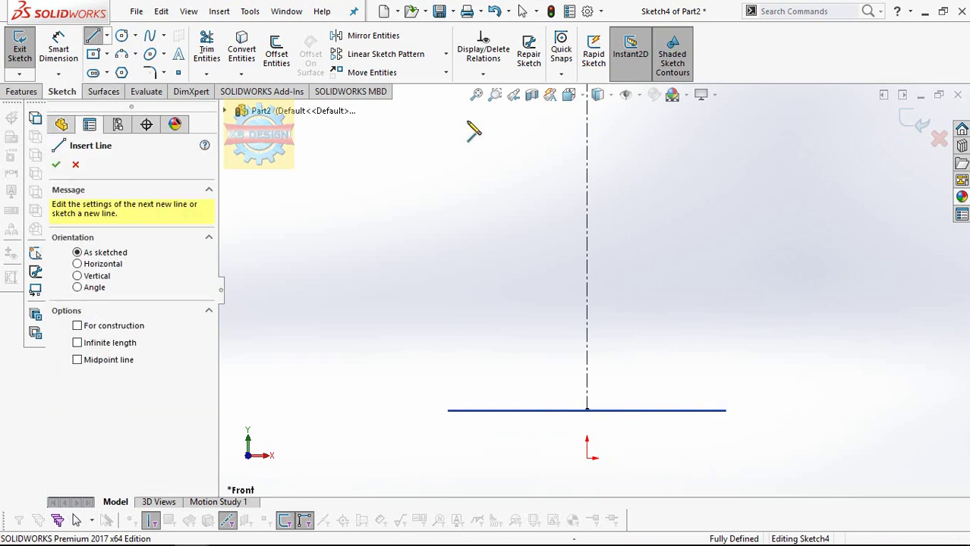
click(486, 108)
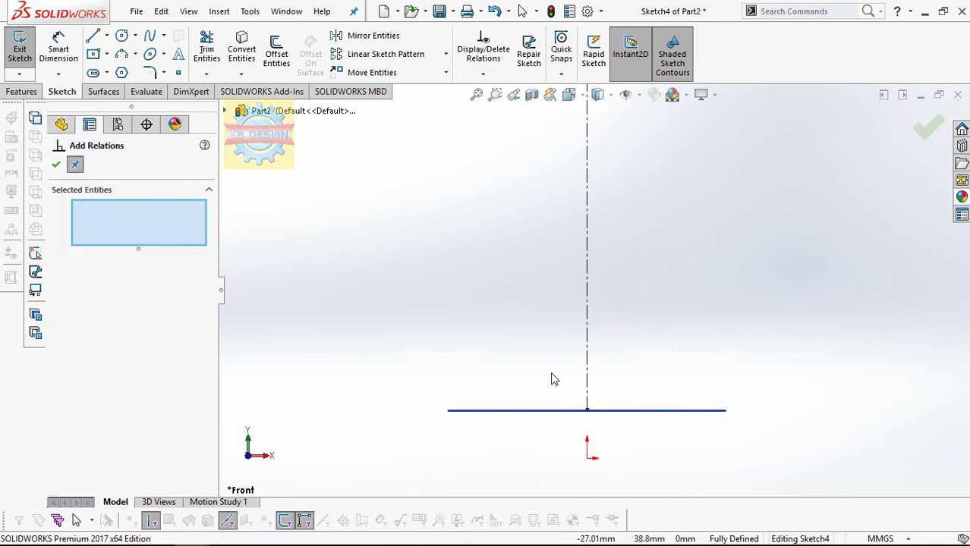
click(587, 410)
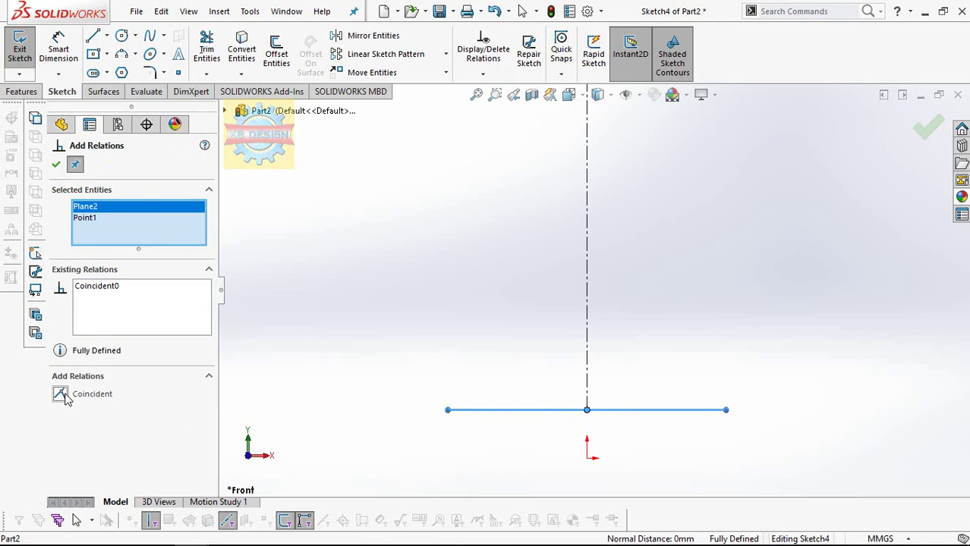
click(61, 395)
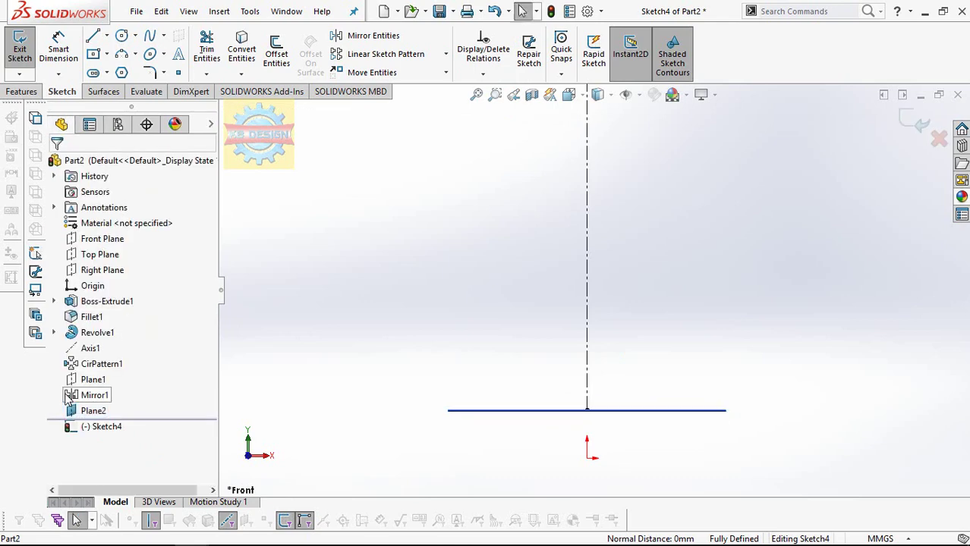
Draw a short line sideways from the centreline's base along Plane2, dimensioned 9.1 mm.
click(94, 37)
click(588, 410)
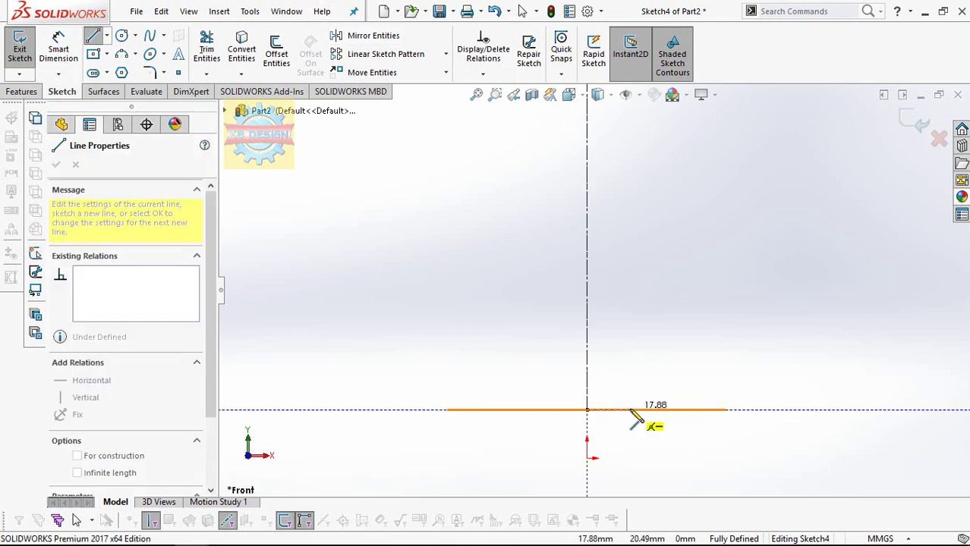
click(629, 411)
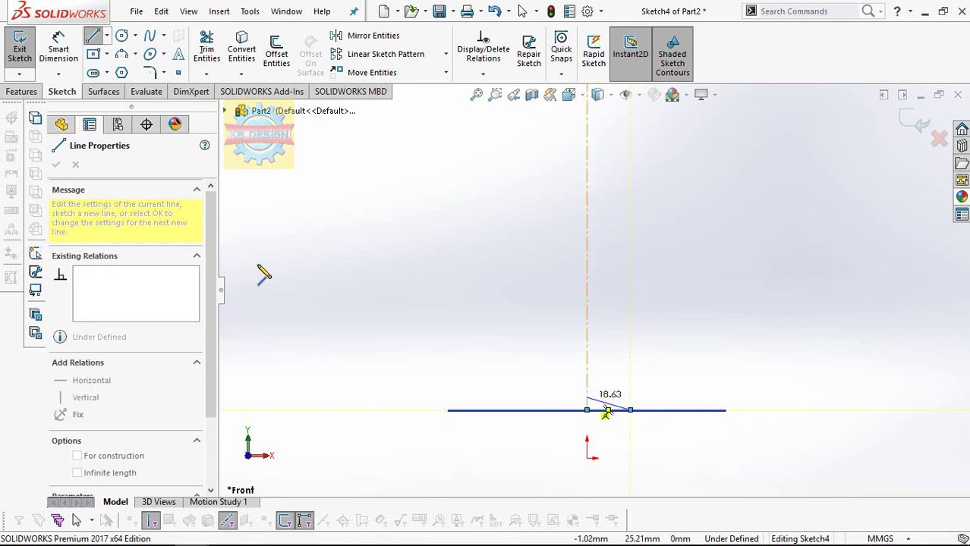
click(60, 51)
click(611, 410)
click(634, 446)
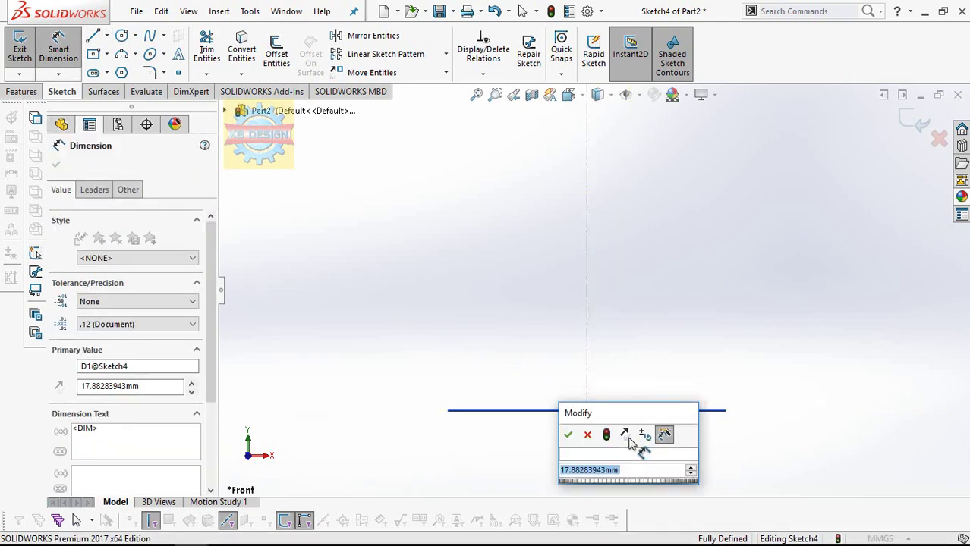
text(9.1)
key(Return)
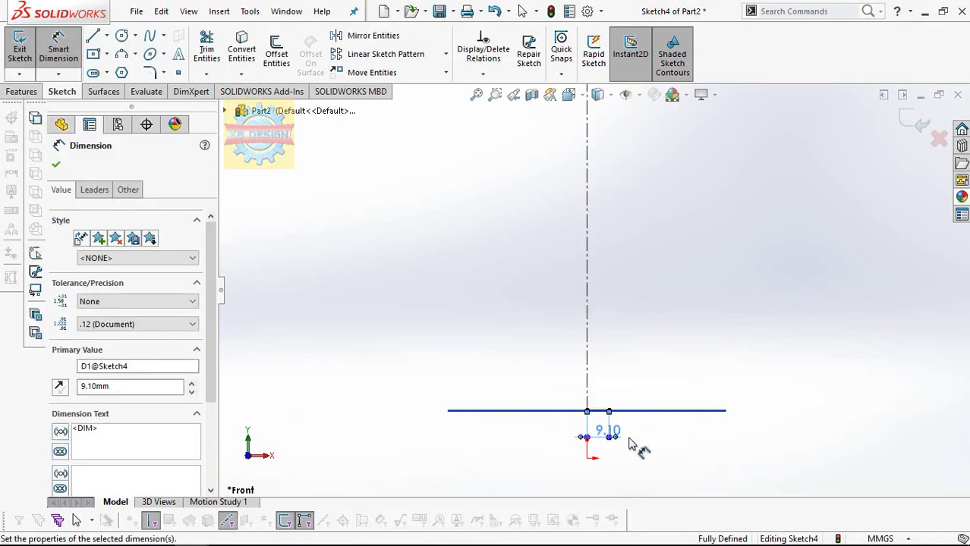
Draw a three-point arc rising from the short line's end.
click(142, 63)
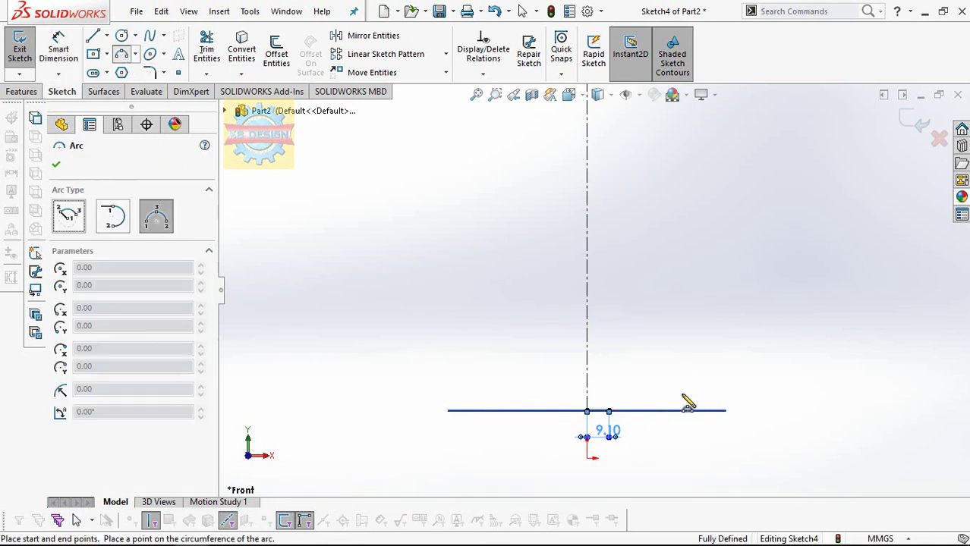
click(609, 411)
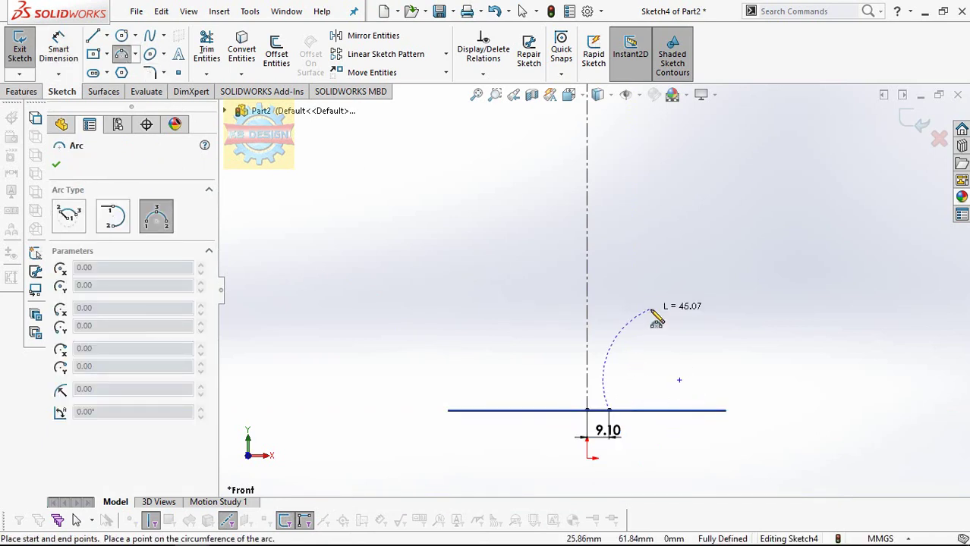
click(649, 308)
click(634, 350)
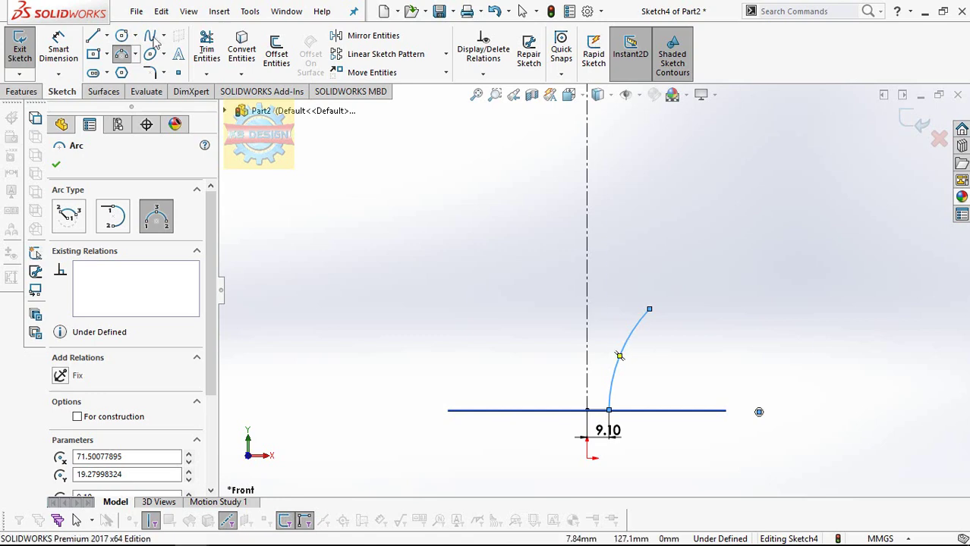
Dimension the arc 22 mm tall above the horizontal line with a 264 mm radius.
click(58, 38)
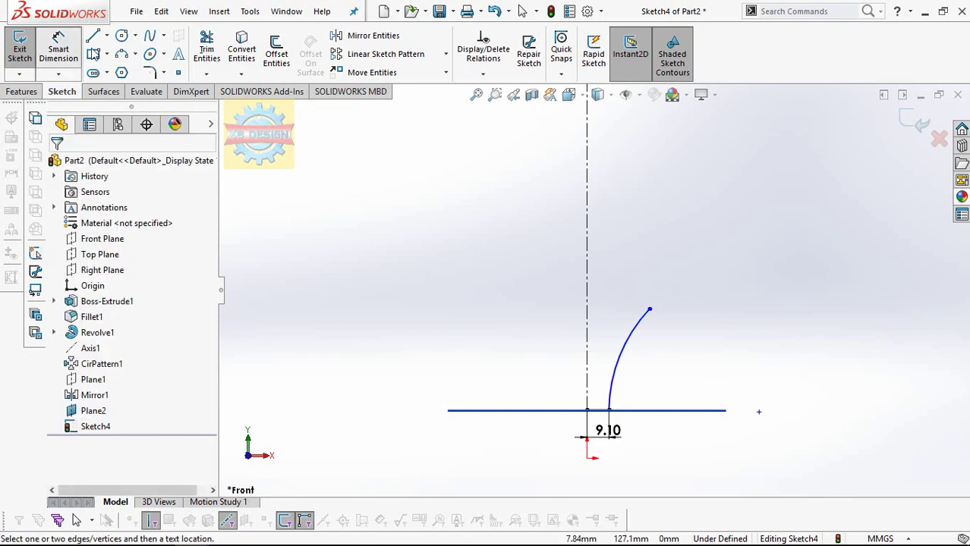
click(649, 310)
click(614, 411)
click(788, 395)
text(2)
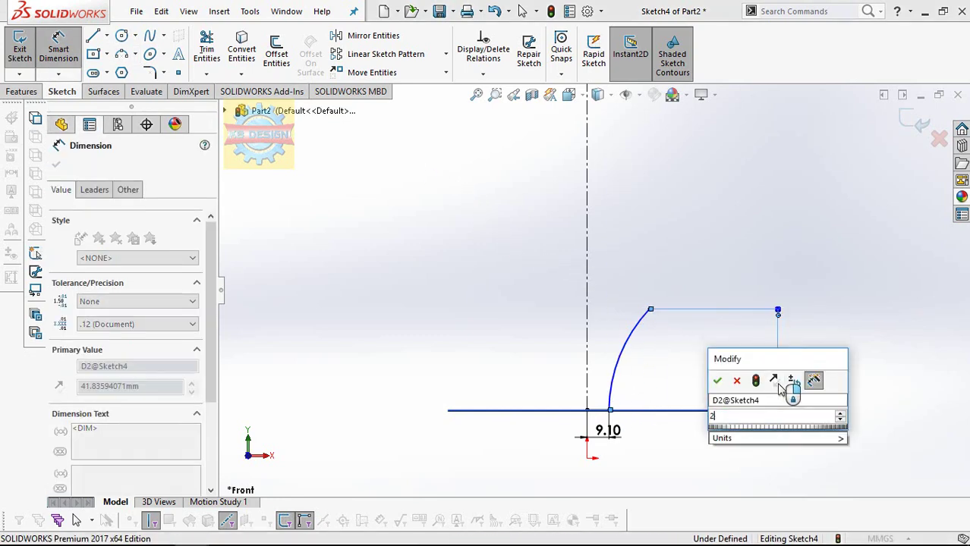
text(2)
key(Return)
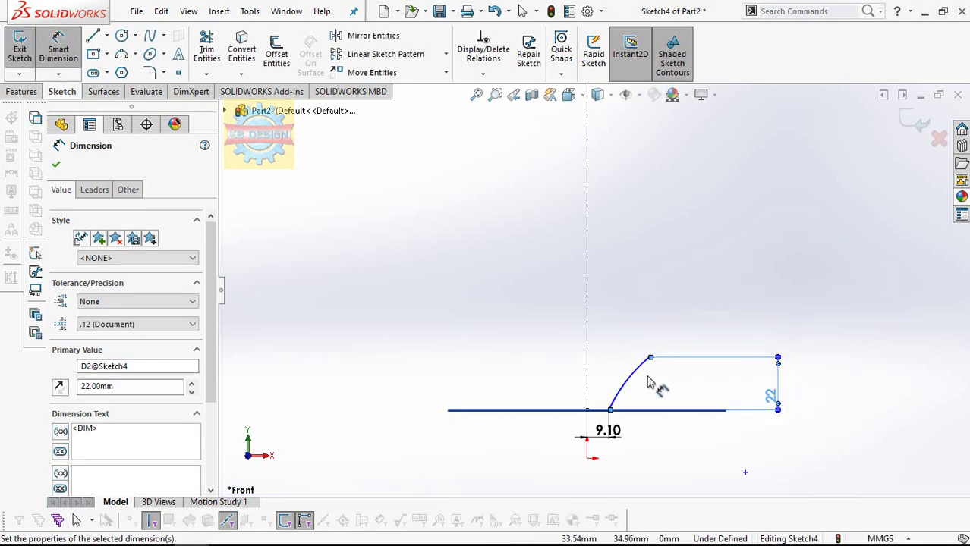
click(717, 458)
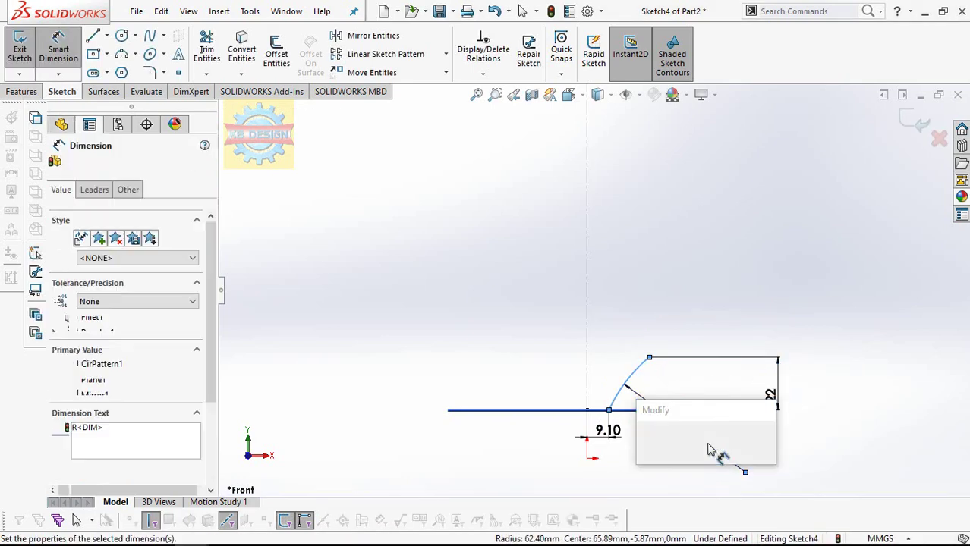
text(264)
key(Return)
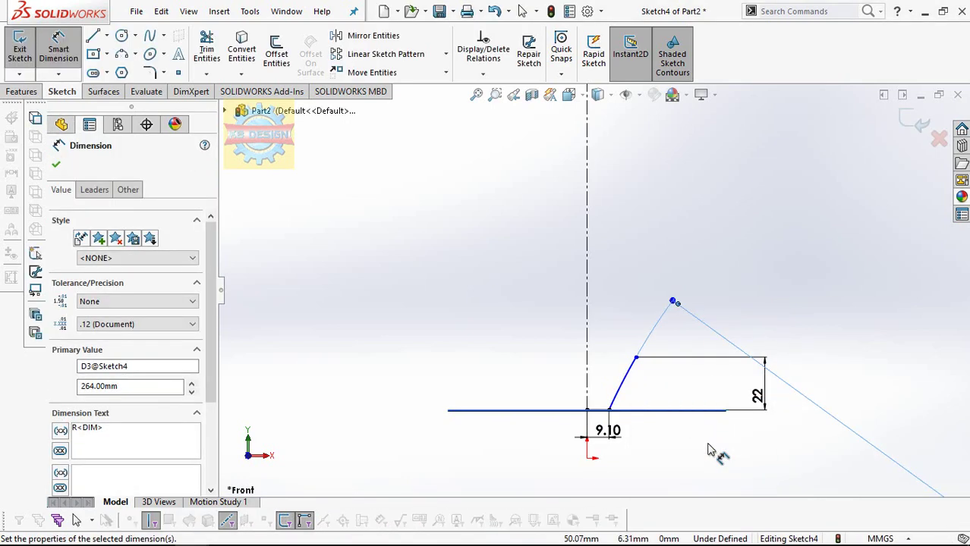
Draw a second three-point arc from the first arc's top and make the two arcs tangent.
click(121, 53)
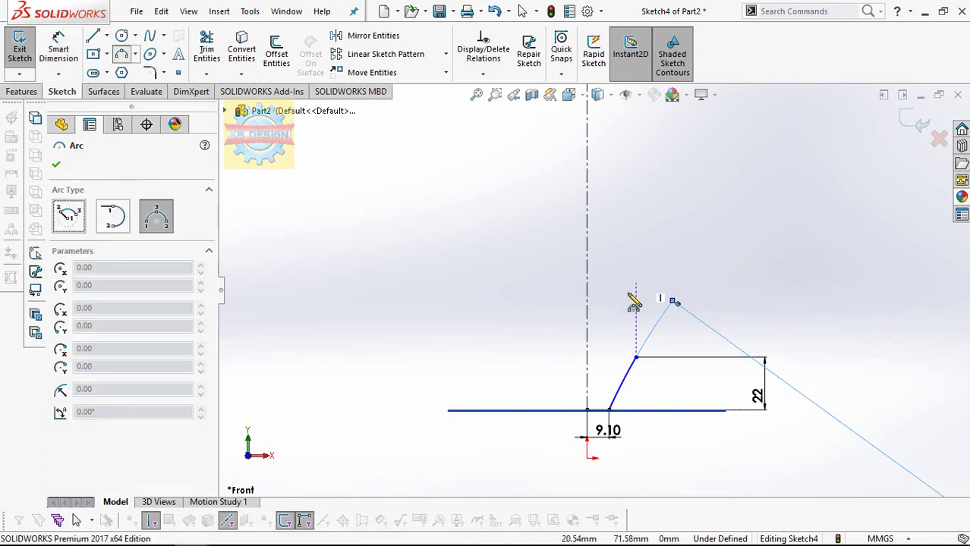
click(636, 358)
click(636, 285)
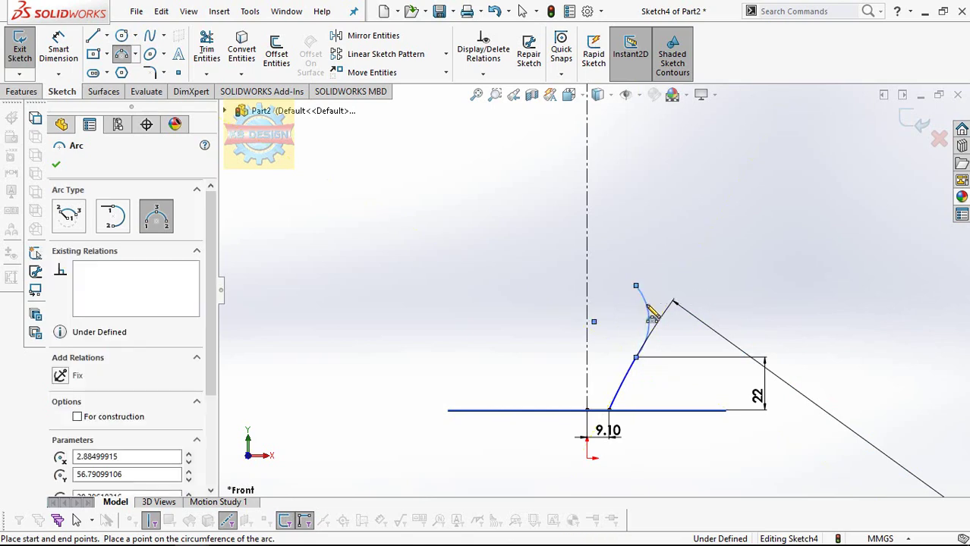
click(650, 313)
click(482, 73)
click(494, 106)
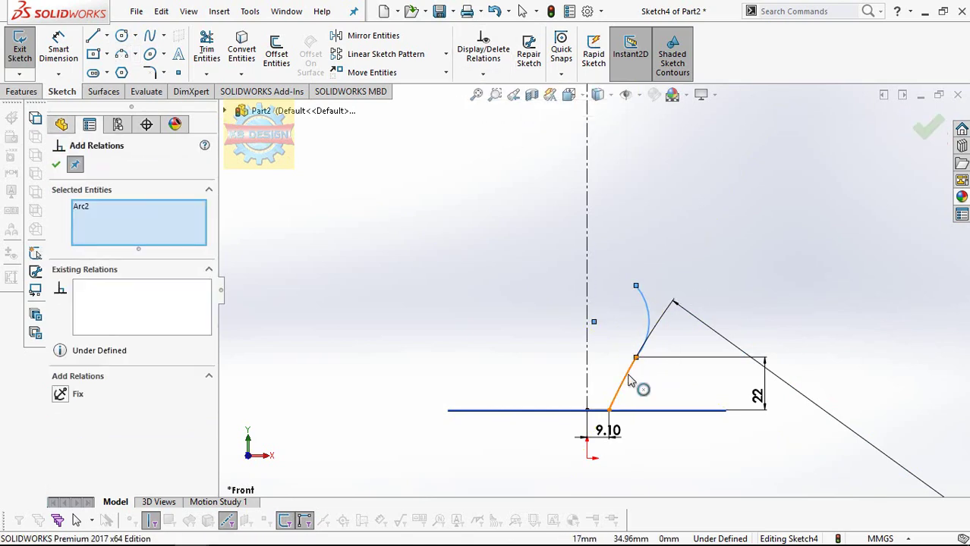
click(628, 382)
click(59, 410)
Give the lower arc a 14 mm radius dimension.
click(55, 164)
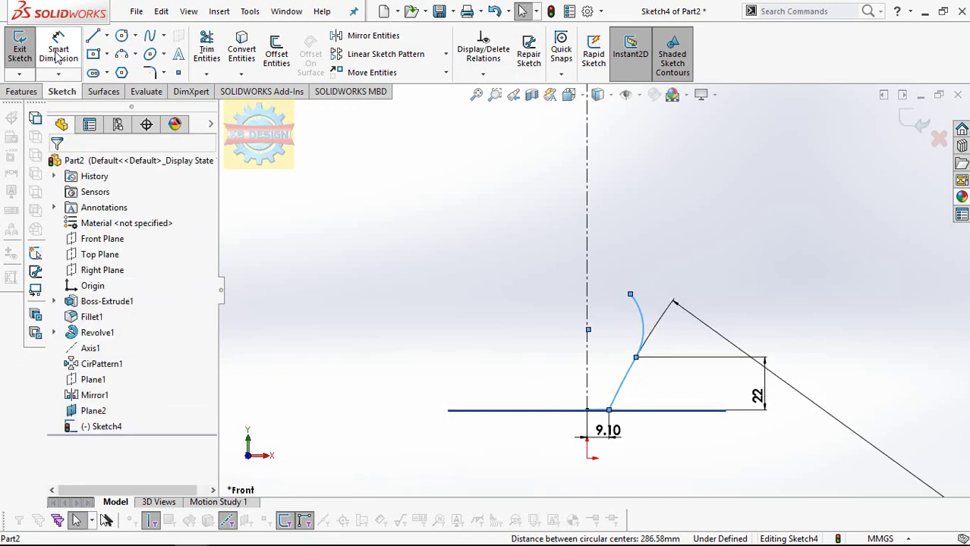
click(58, 49)
click(641, 323)
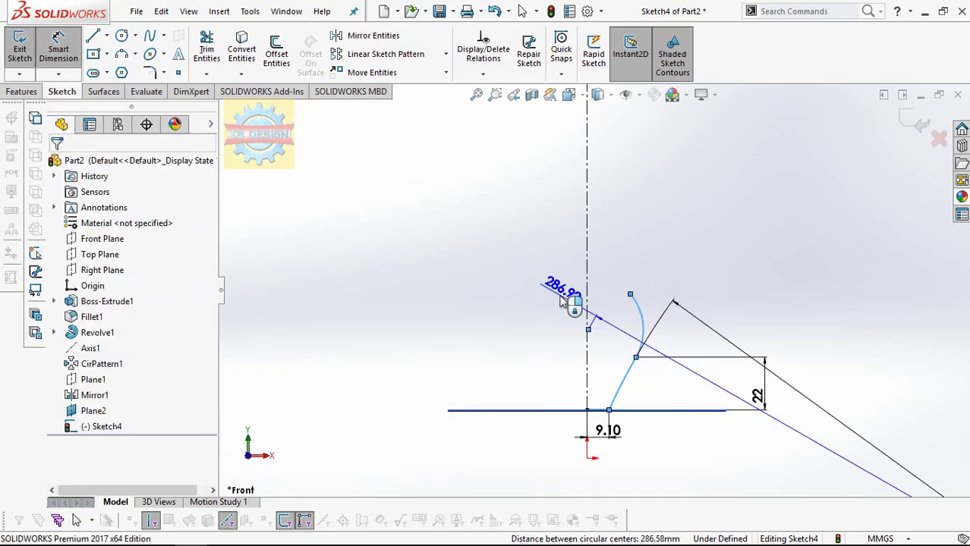
key(Escape)
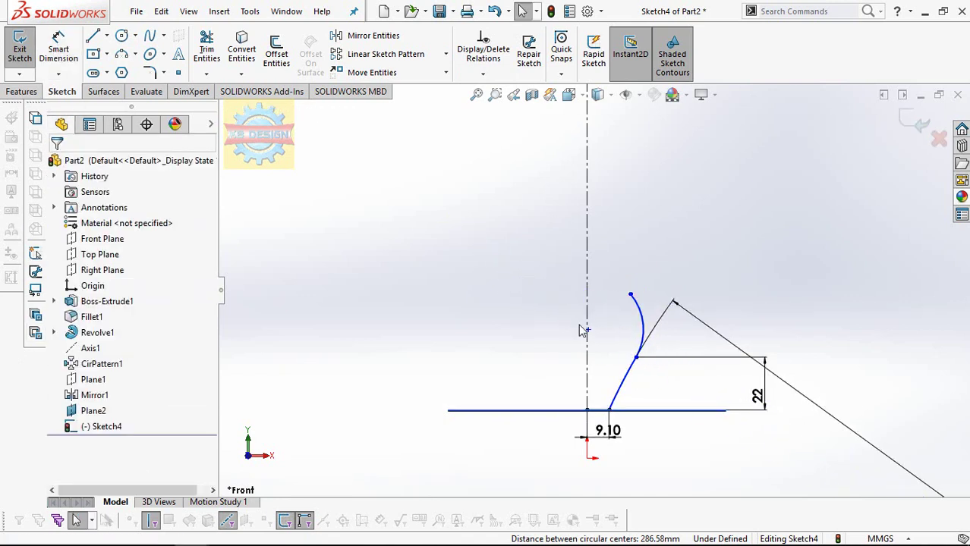
scroll(579, 331, up, 1)
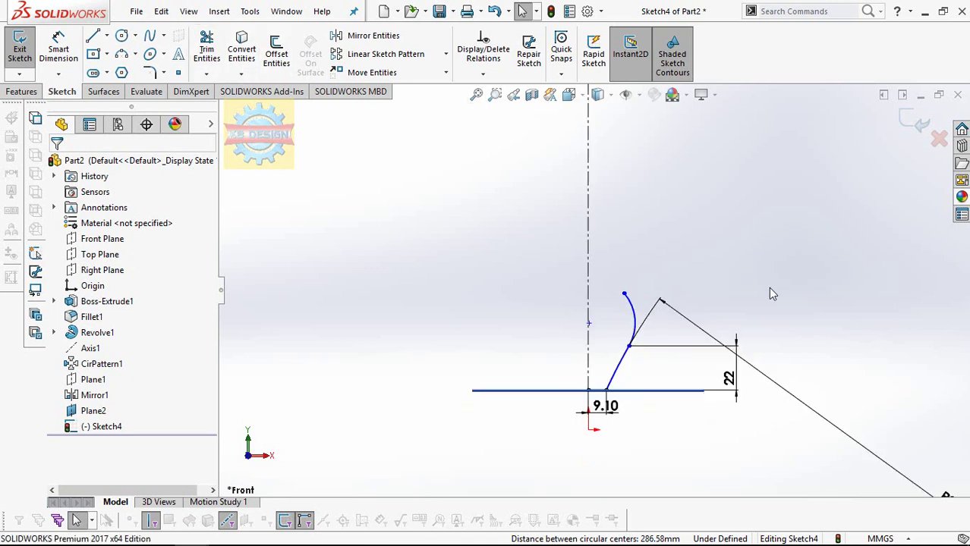
click(70, 57)
click(631, 317)
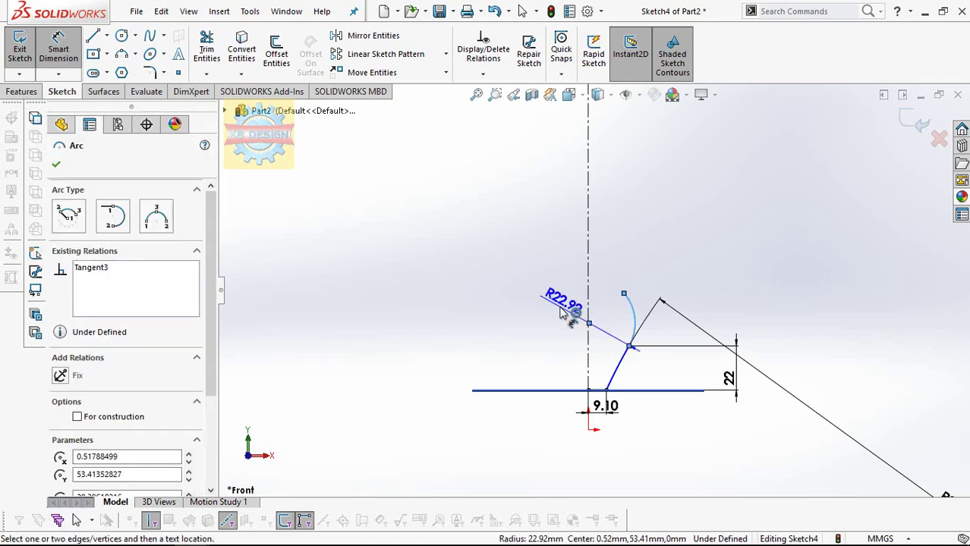
click(551, 314)
text(4.00mm)
key(Return)
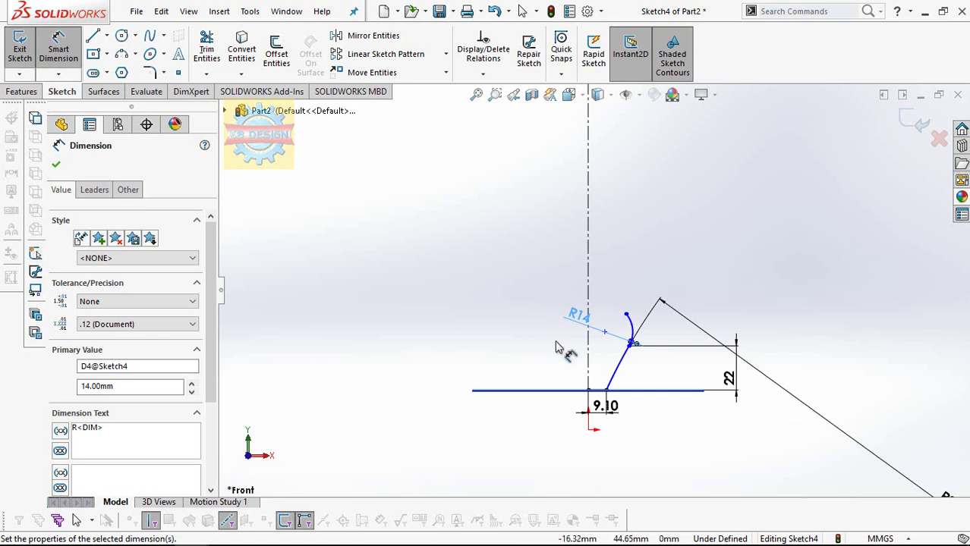
Place a sketch point near the top, dimensioned 0.40 mm from the centerline.
click(178, 72)
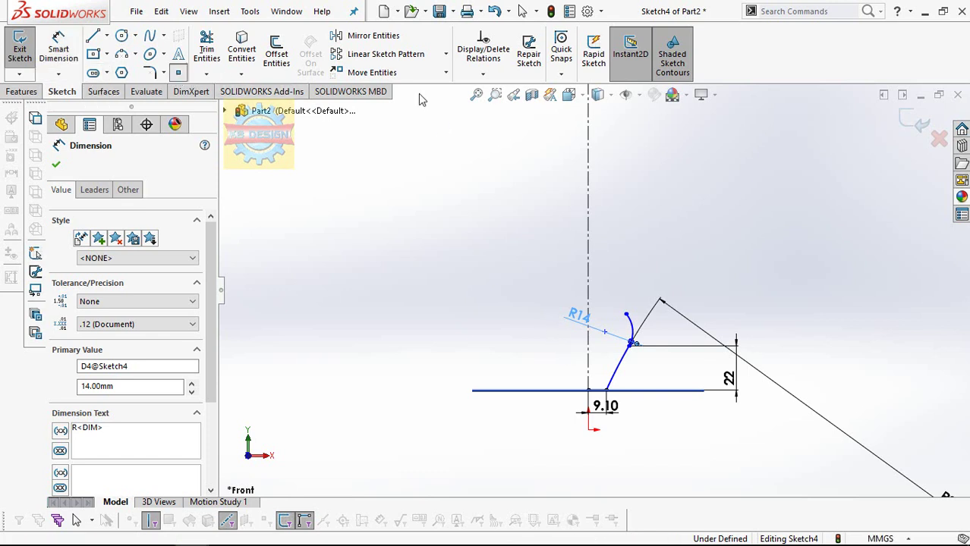
click(605, 135)
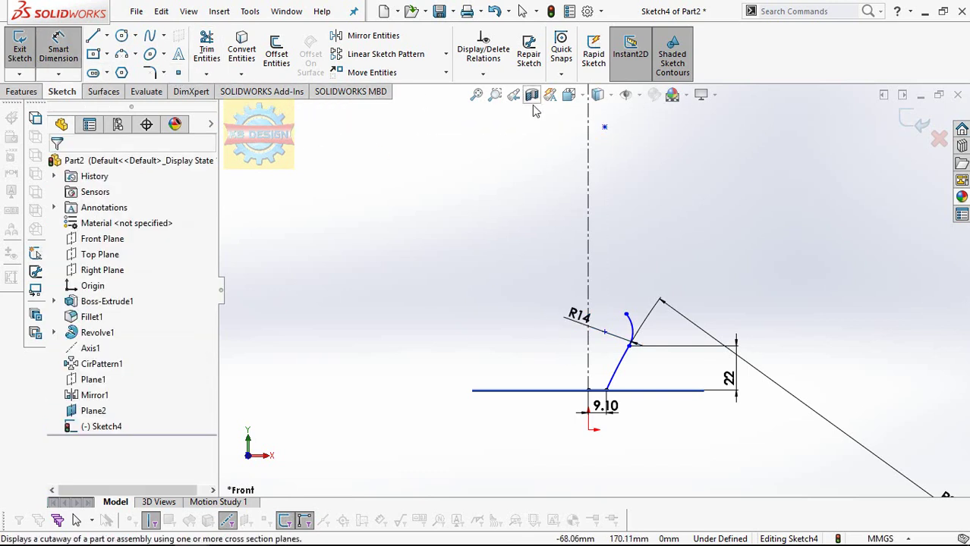
click(589, 130)
click(620, 115)
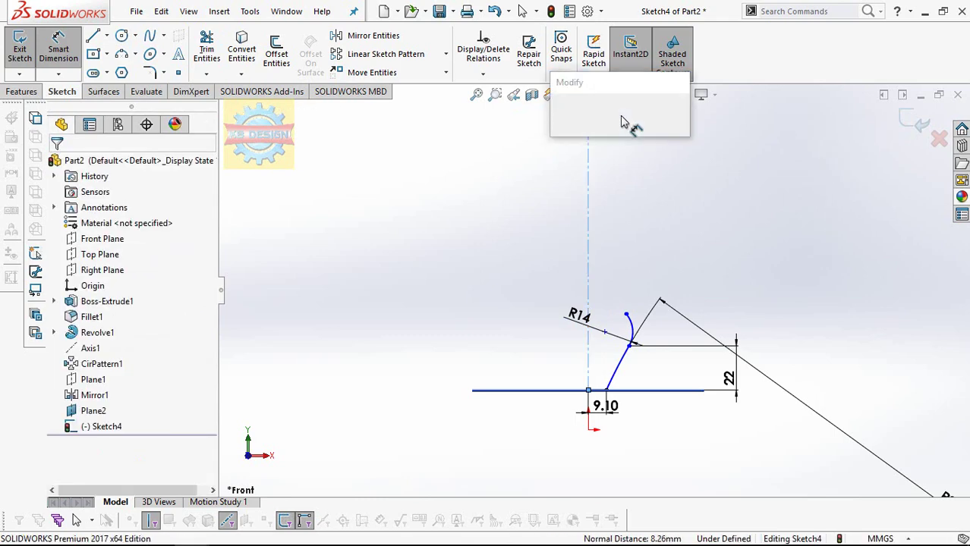
text(4)
key(Return)
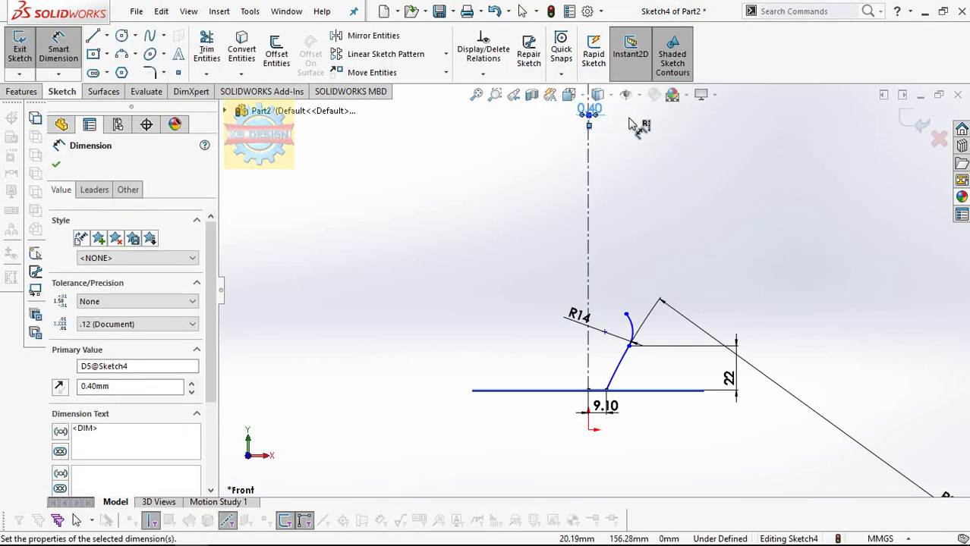
Dimension the top point 82 mm above the base.
click(606, 162)
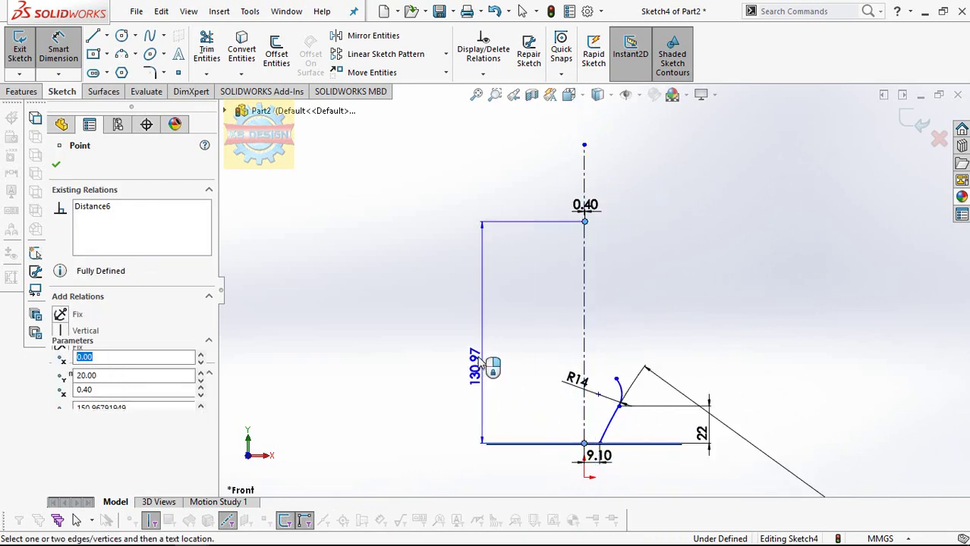
click(493, 366)
text(8)
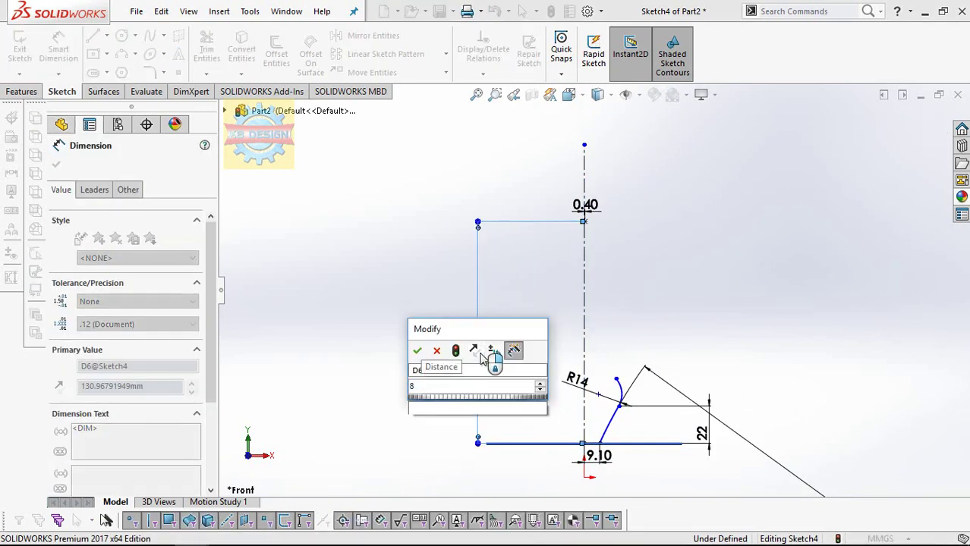
text(2)
key(Return)
scroll(593, 343, down, 1)
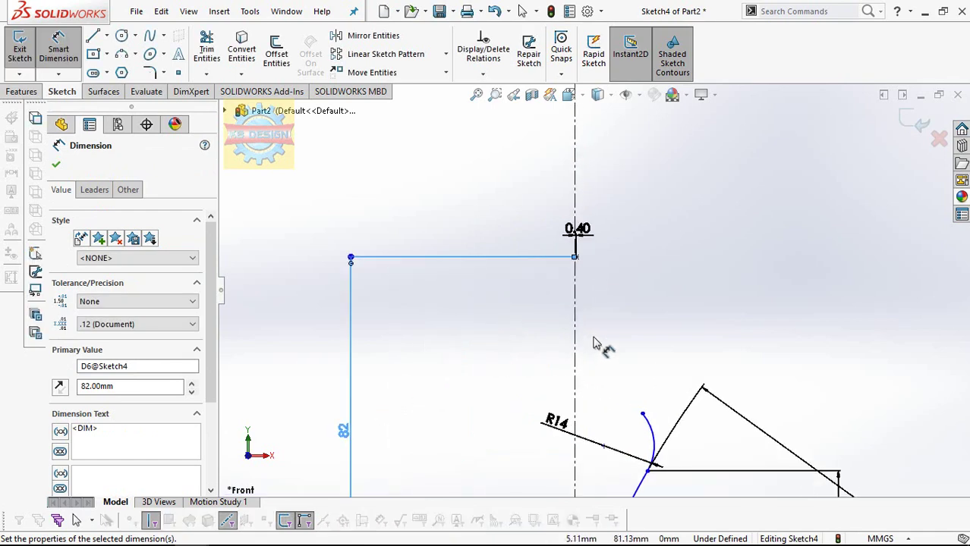
scroll(593, 343, down, 1)
scroll(593, 343, down, 1)
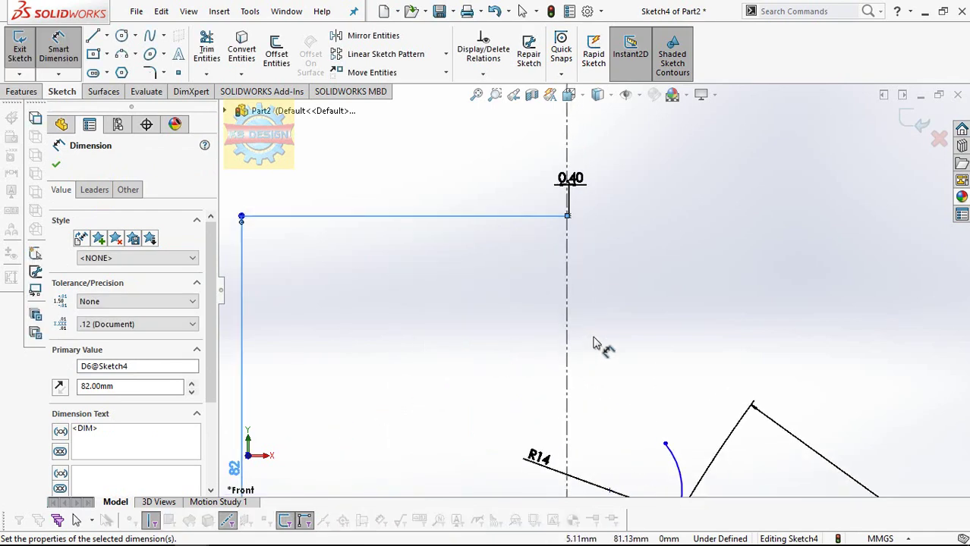
Draw a three-point arc running down and right from the top point.
click(121, 54)
click(567, 218)
click(620, 331)
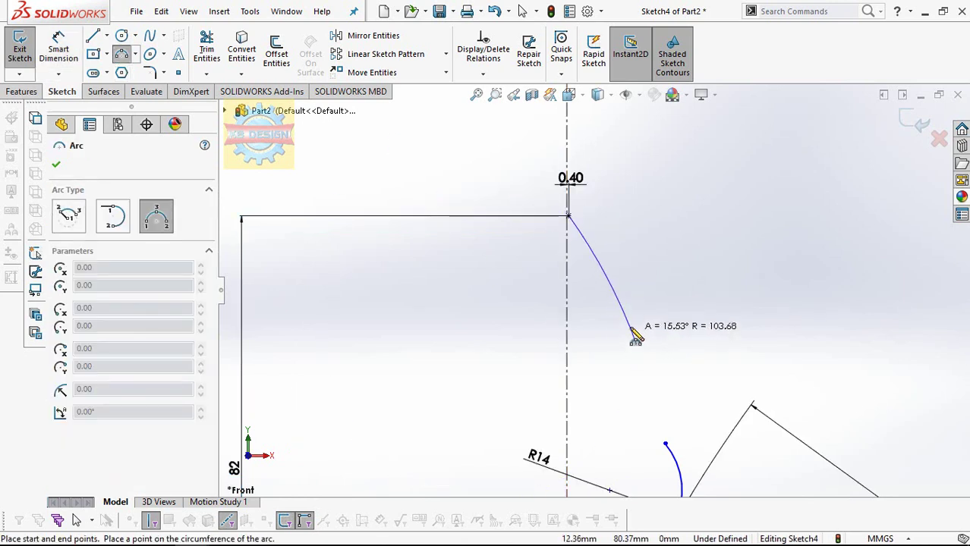
click(621, 331)
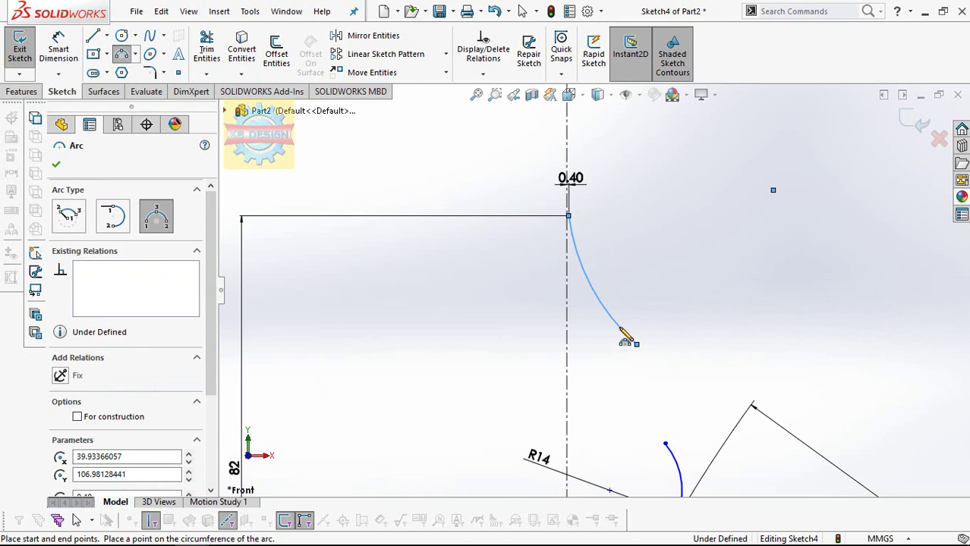
Dimension the upper arc 22.40 mm tall with a 43.50 mm radius.
click(59, 50)
click(636, 344)
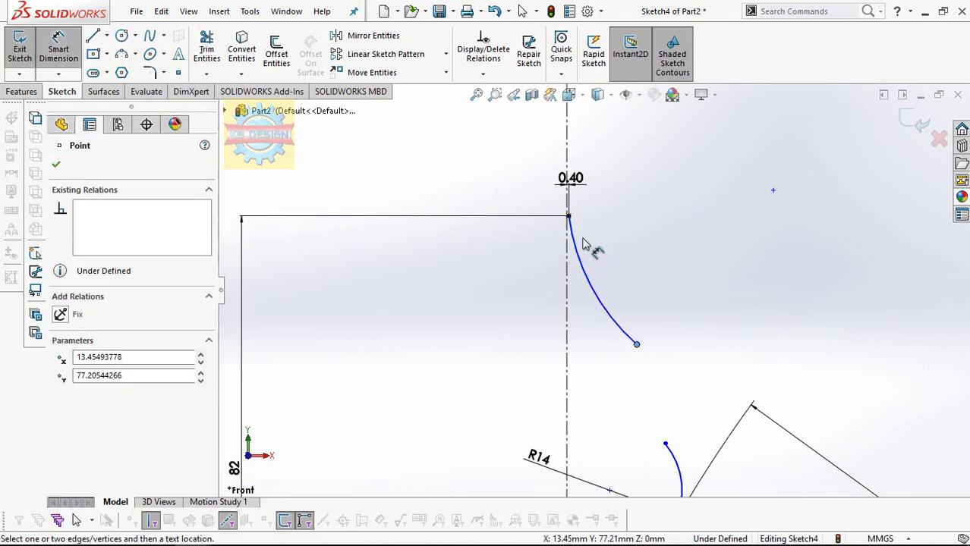
click(569, 218)
click(856, 275)
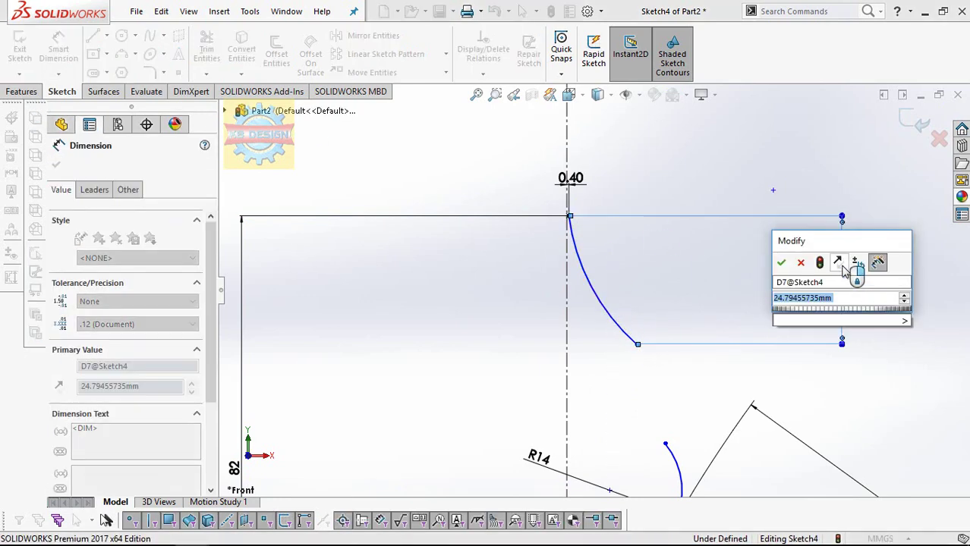
text(22.4)
key(Return)
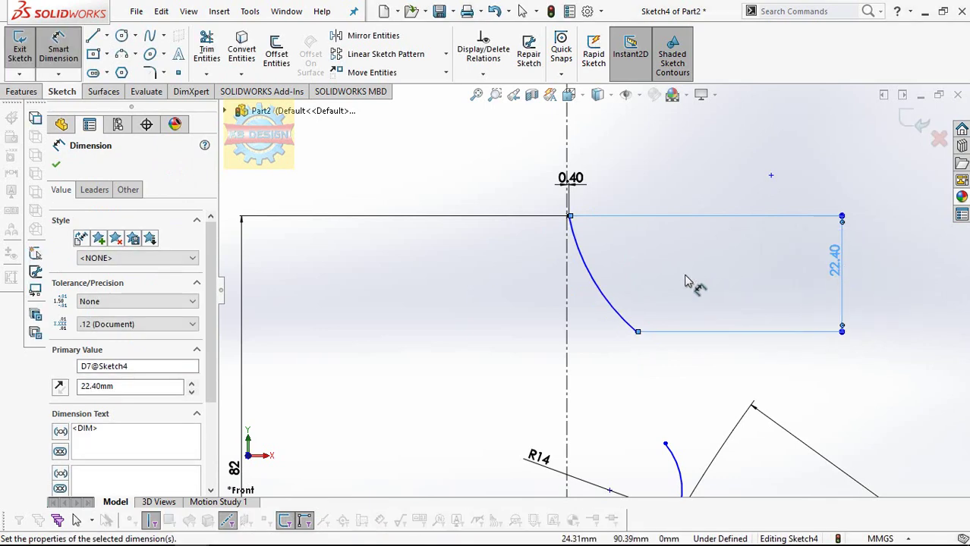
click(594, 280)
click(656, 259)
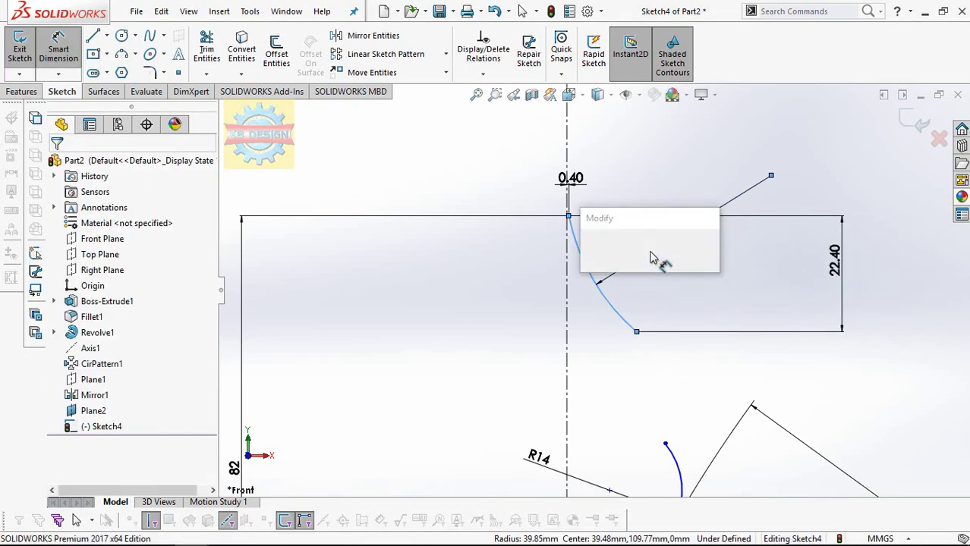
text(43.5)
key(Return)
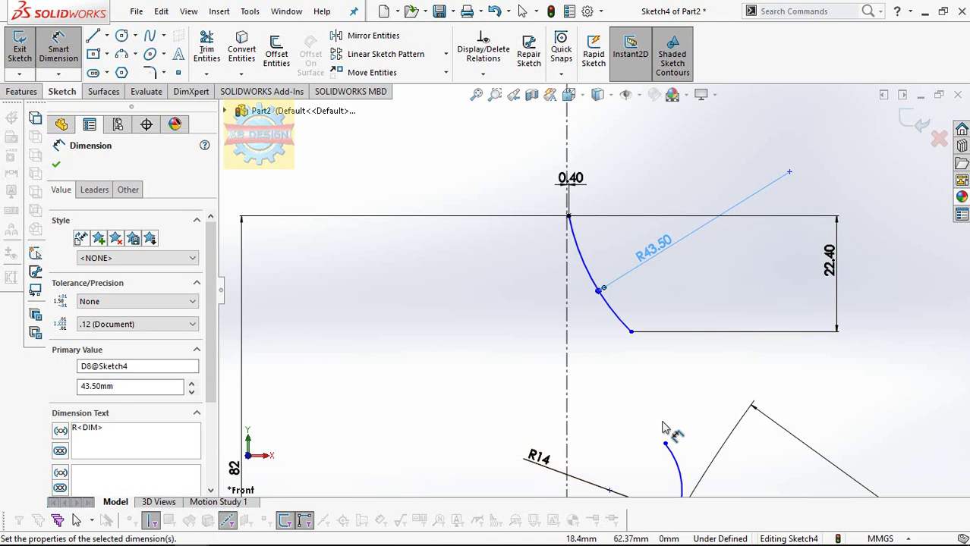
Join the upper and lower arcs with a connecting three-point arc made tangent to them.
click(662, 427)
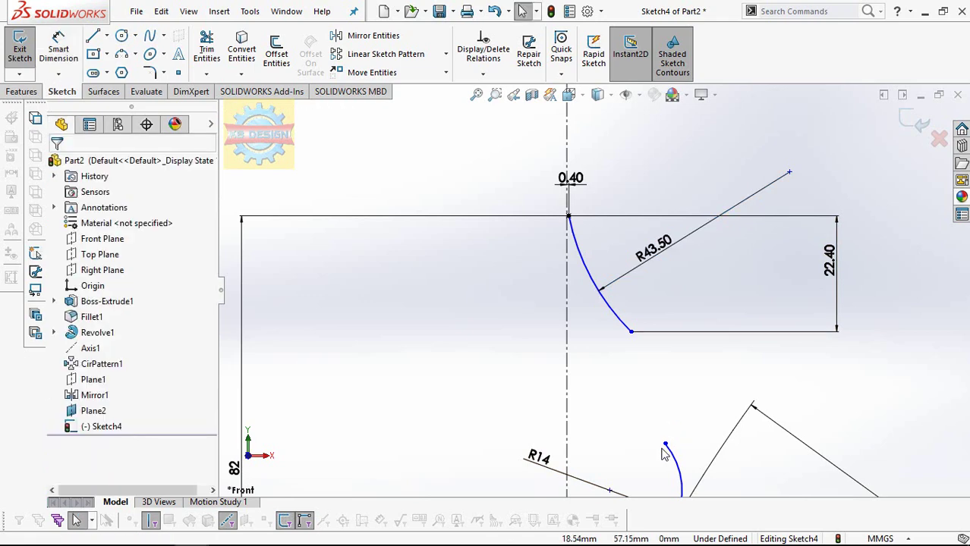
drag(665, 443, 682, 431)
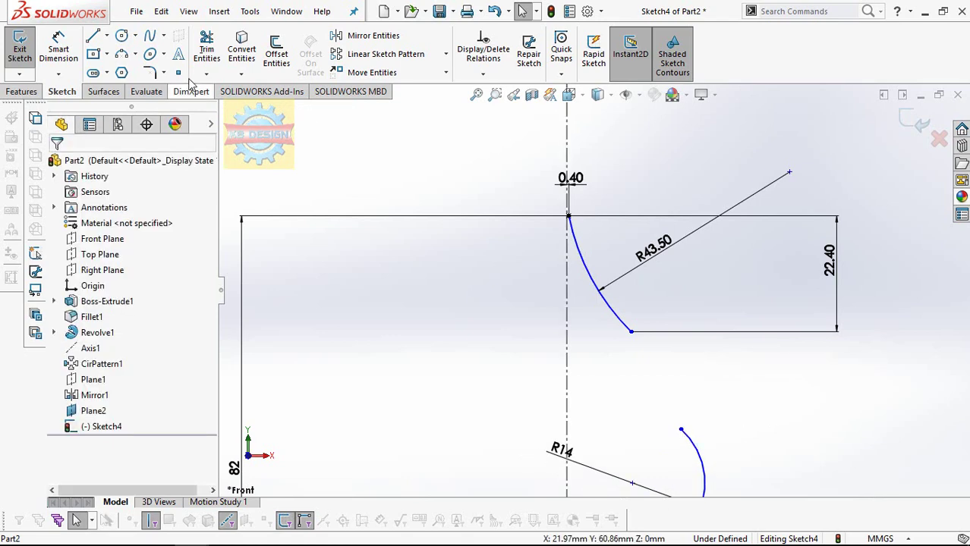
click(126, 56)
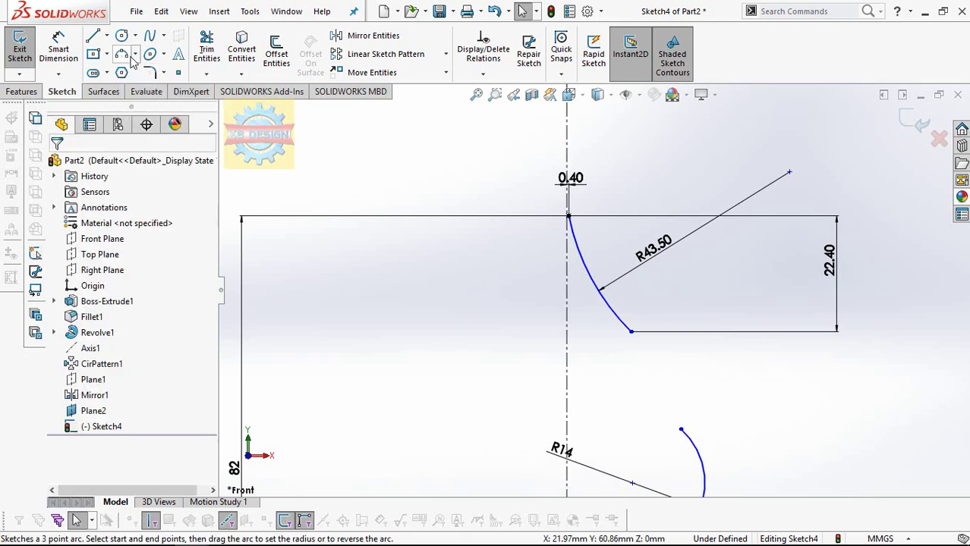
click(630, 331)
click(681, 430)
click(673, 401)
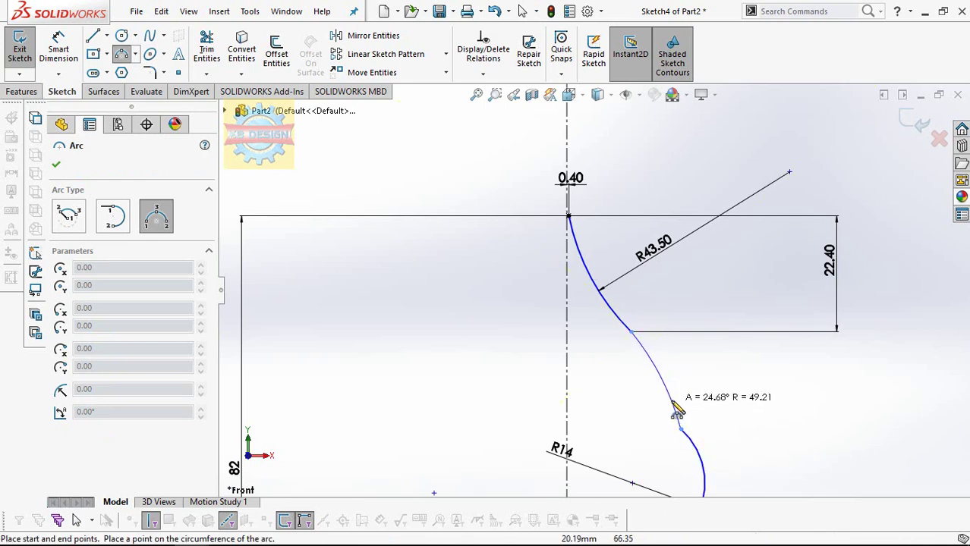
key(Escape)
click(483, 74)
click(500, 108)
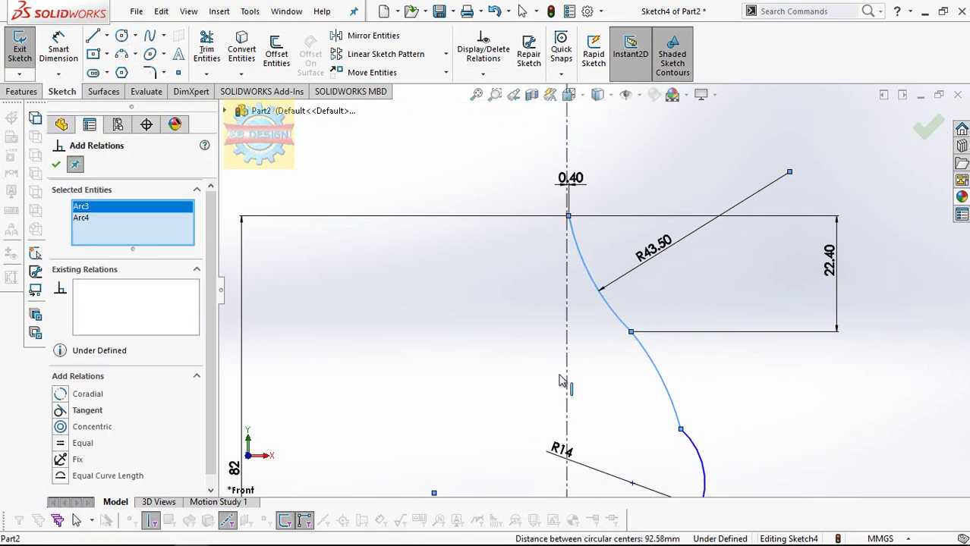
click(61, 410)
key(Escape)
Dimension the lower curve with a 310 mm radius.
scroll(713, 467, up, 2)
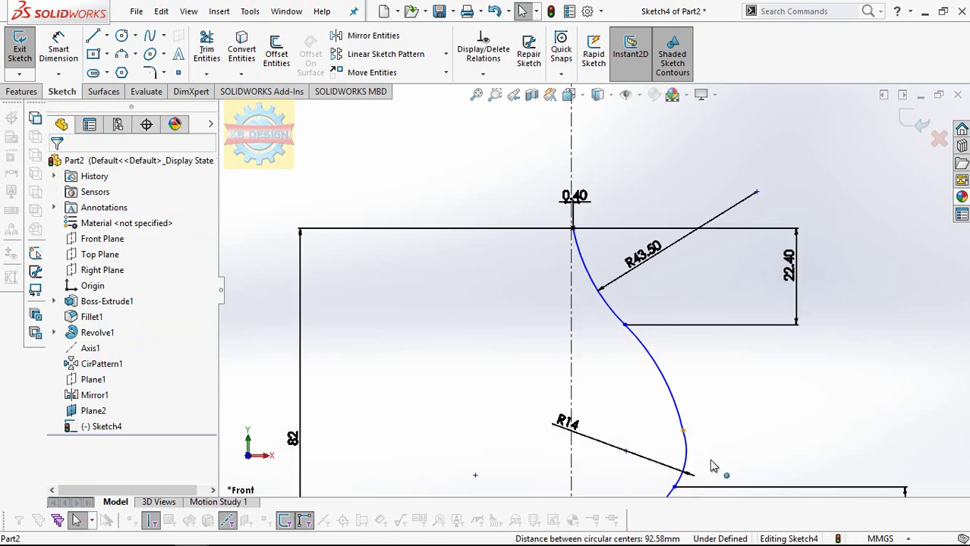
scroll(702, 455, up, 2)
click(59, 47)
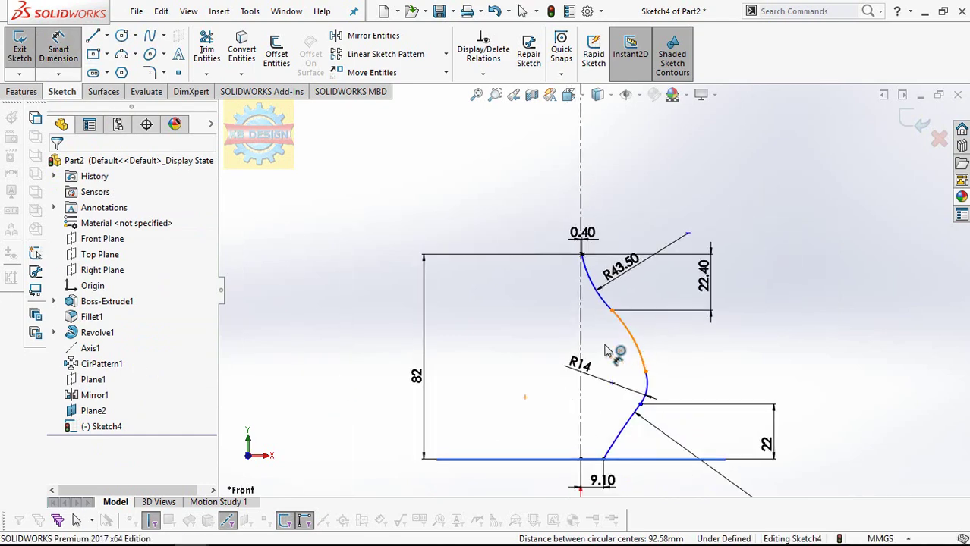
click(631, 341)
click(605, 350)
text(14)
key(Return)
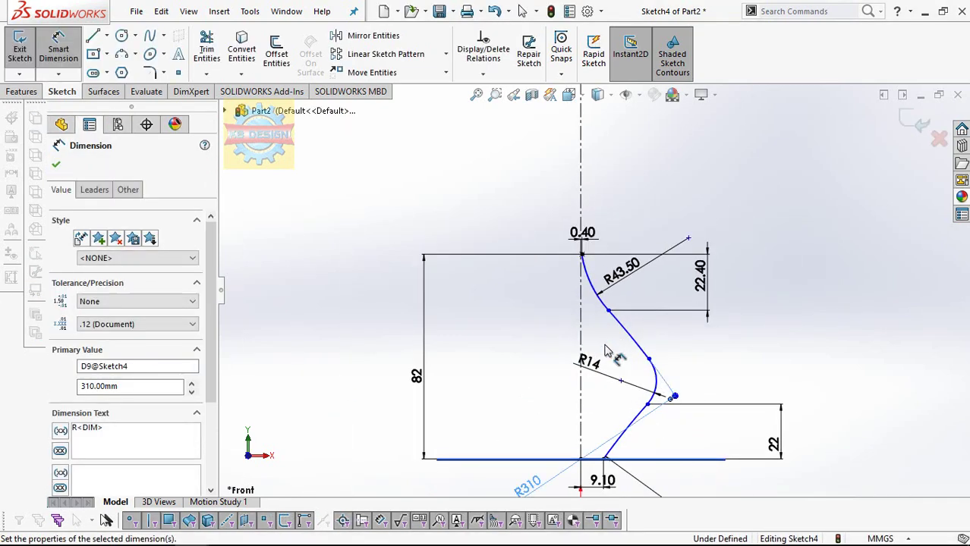
key(Escape)
Draw a horizontal construction centerline rightward from the profile's top point.
scroll(619, 368, up, 1)
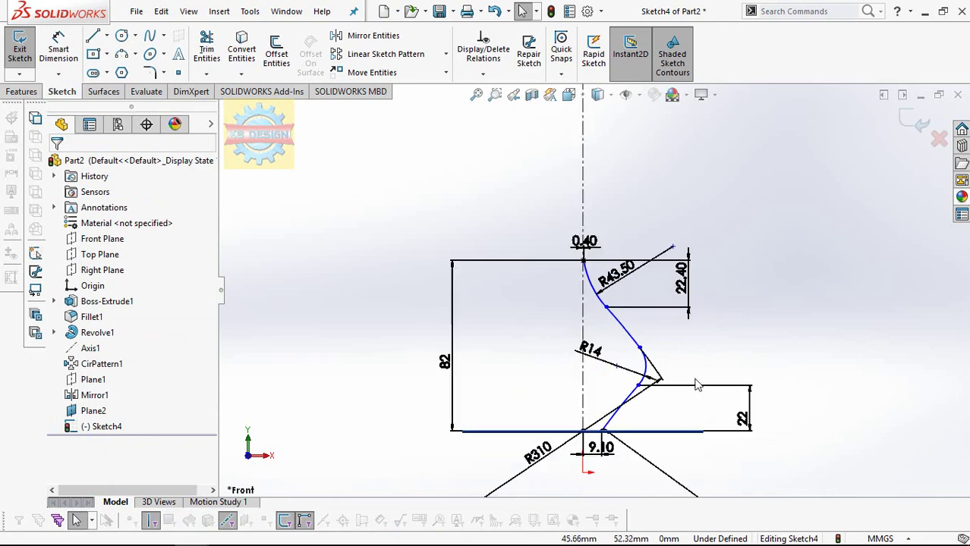
scroll(696, 383, down, 3)
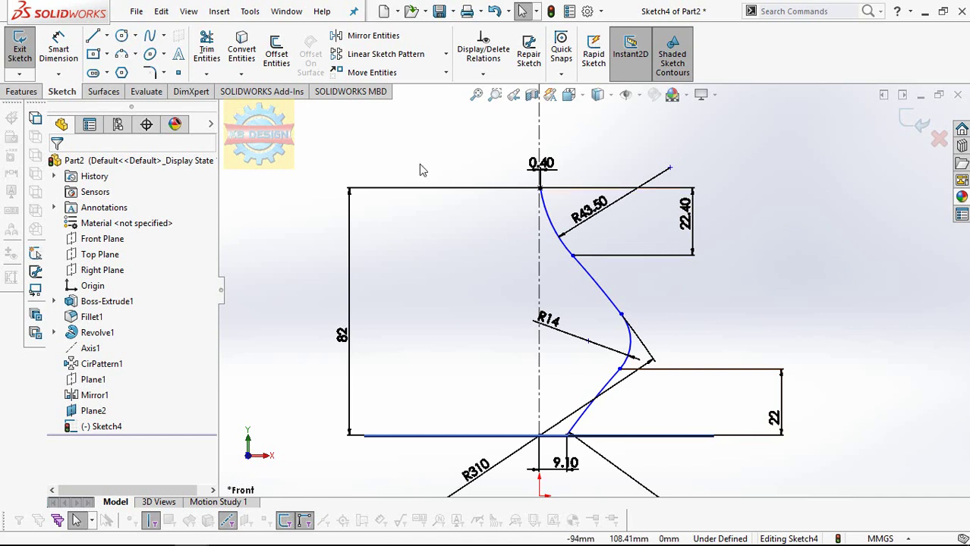
click(106, 36)
click(129, 68)
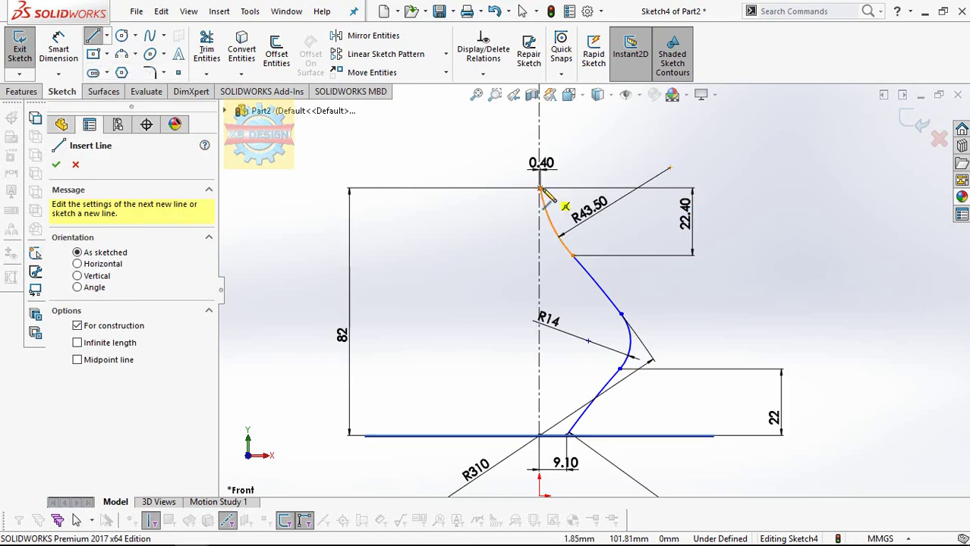
click(540, 188)
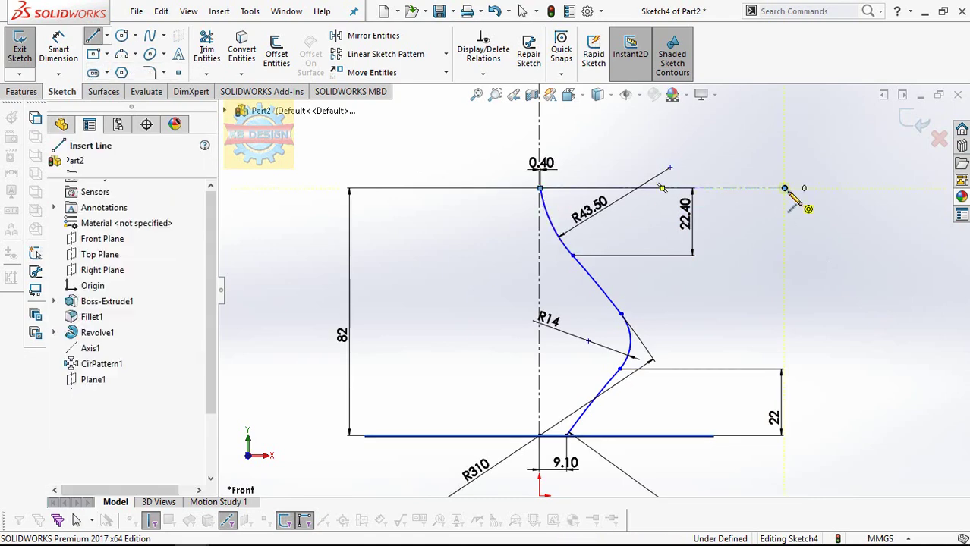
click(785, 188)
key(Escape)
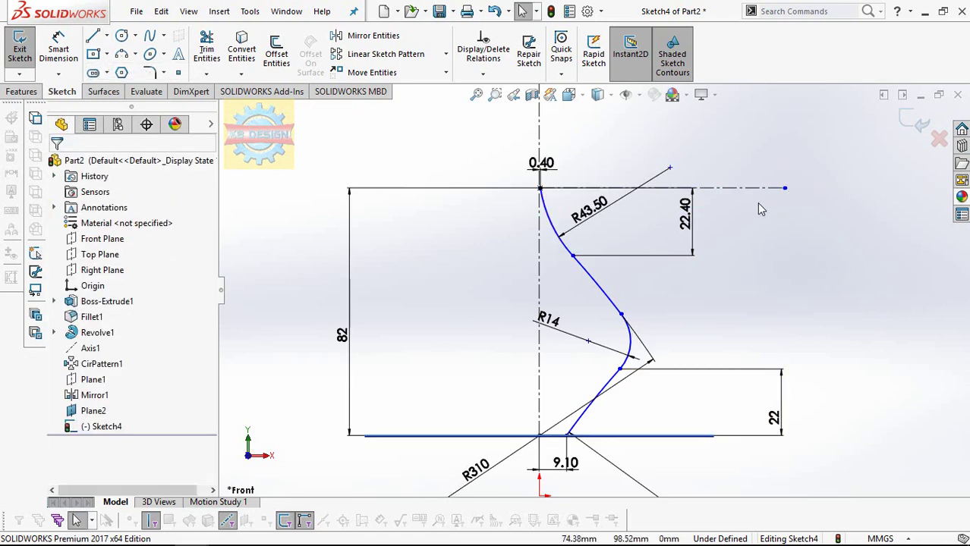
Mirror the upper, middle, R14 and lower arcs plus the bottom line about the horizontal centerline.
click(366, 36)
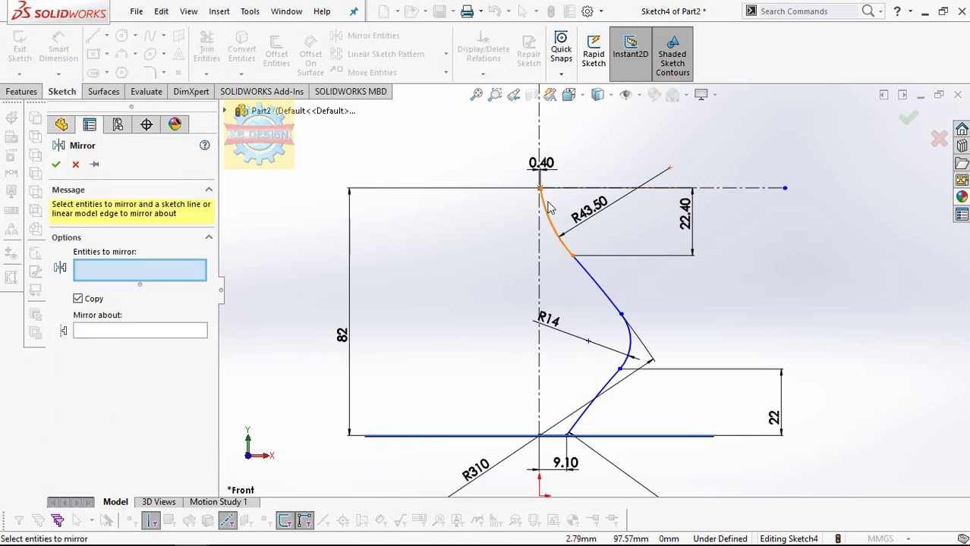
click(550, 209)
click(596, 285)
click(629, 343)
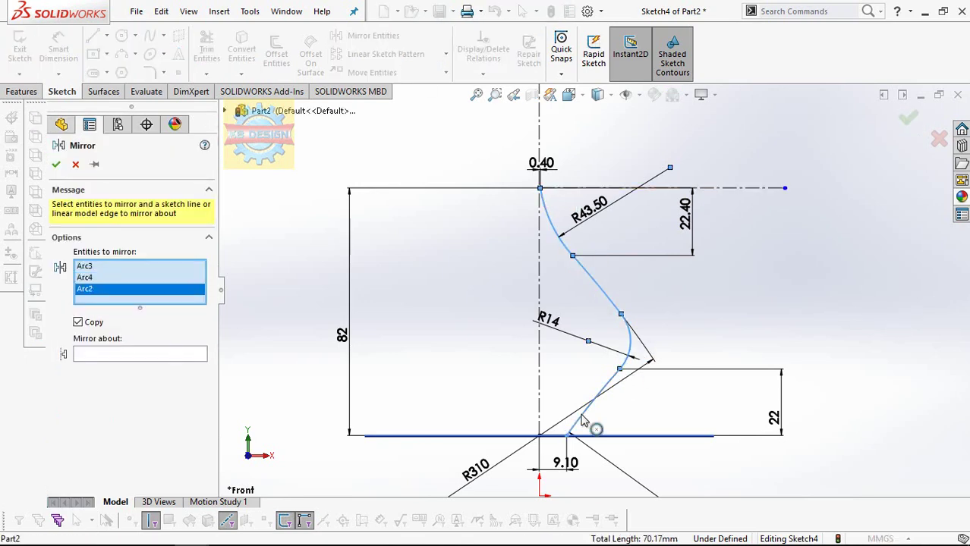
click(583, 422)
click(552, 438)
click(160, 377)
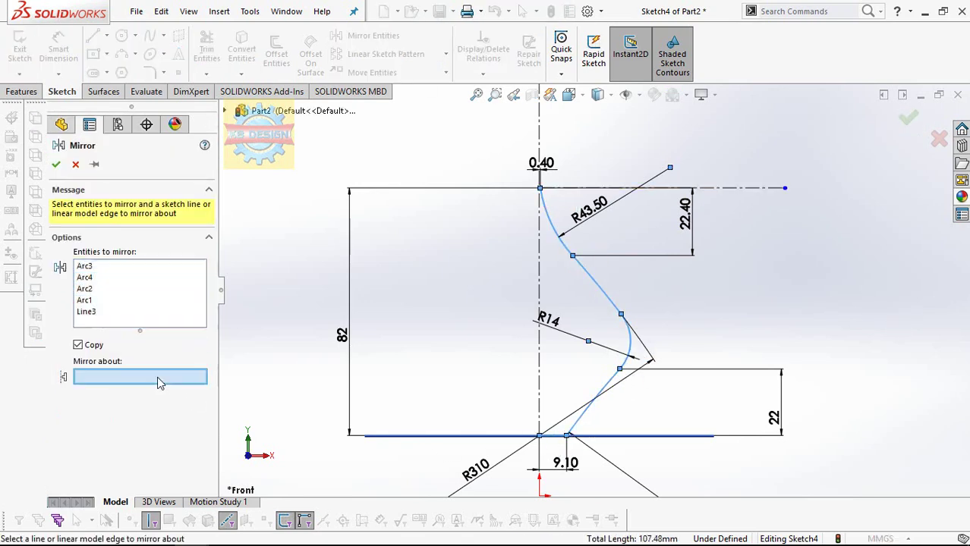
click(711, 189)
click(56, 165)
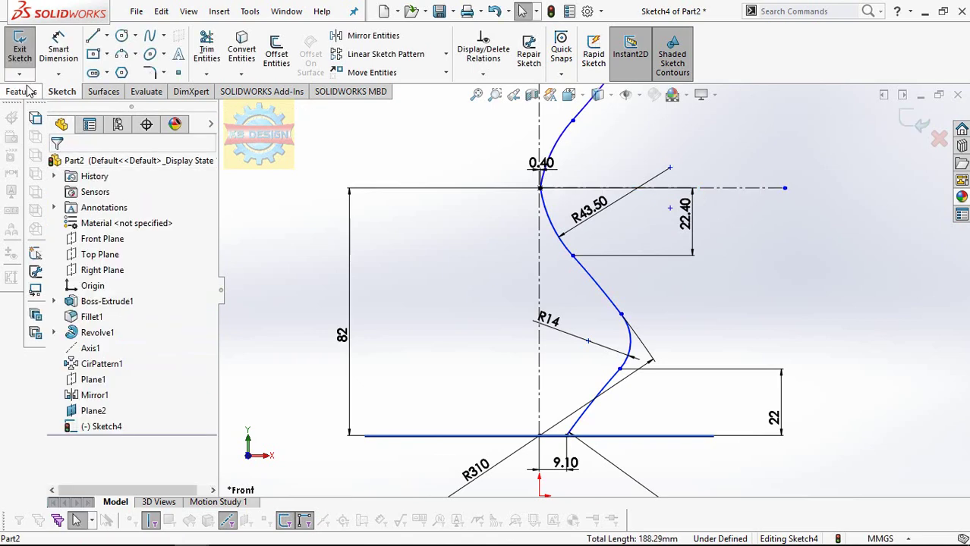
click(29, 91)
Revolve the closed profile 360° around the vertical centerline into Revolve2.
click(70, 53)
click(519, 289)
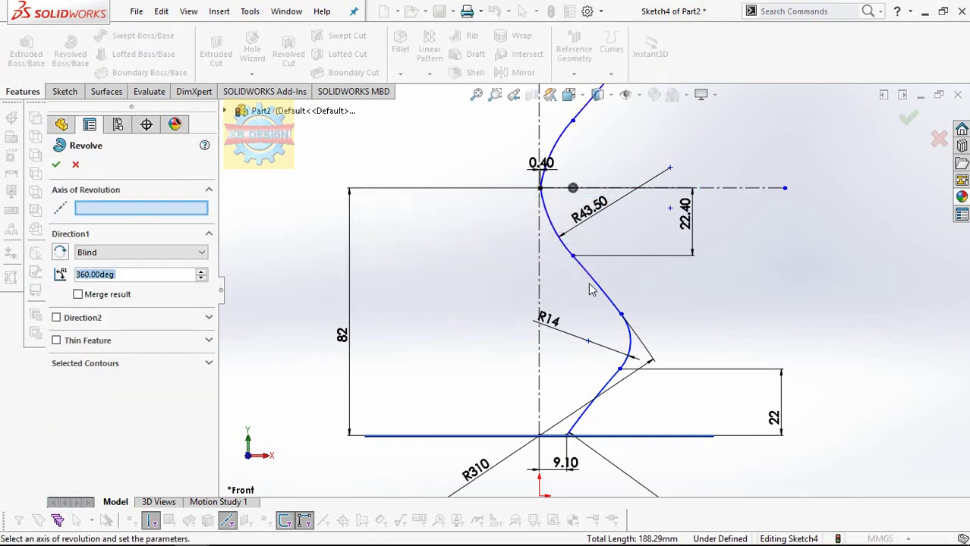
click(538, 262)
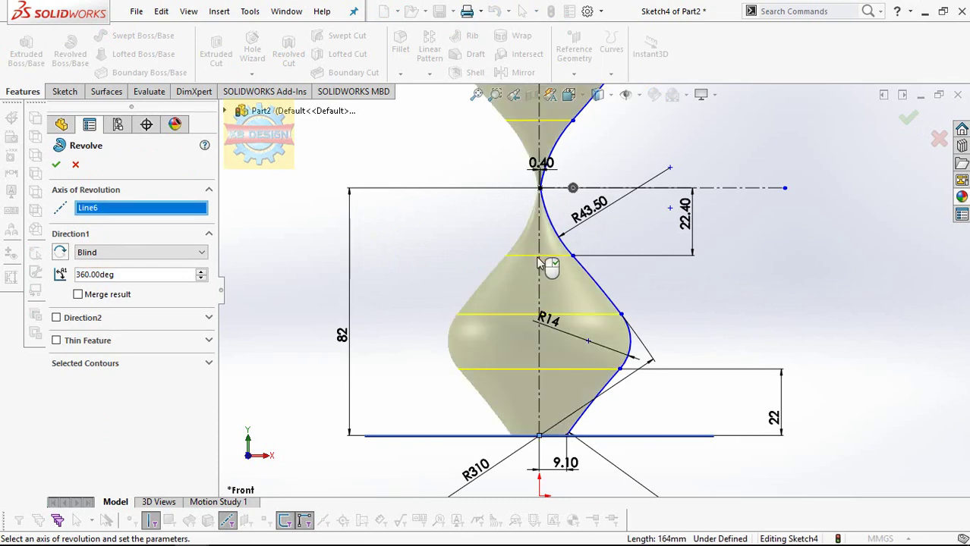
click(55, 165)
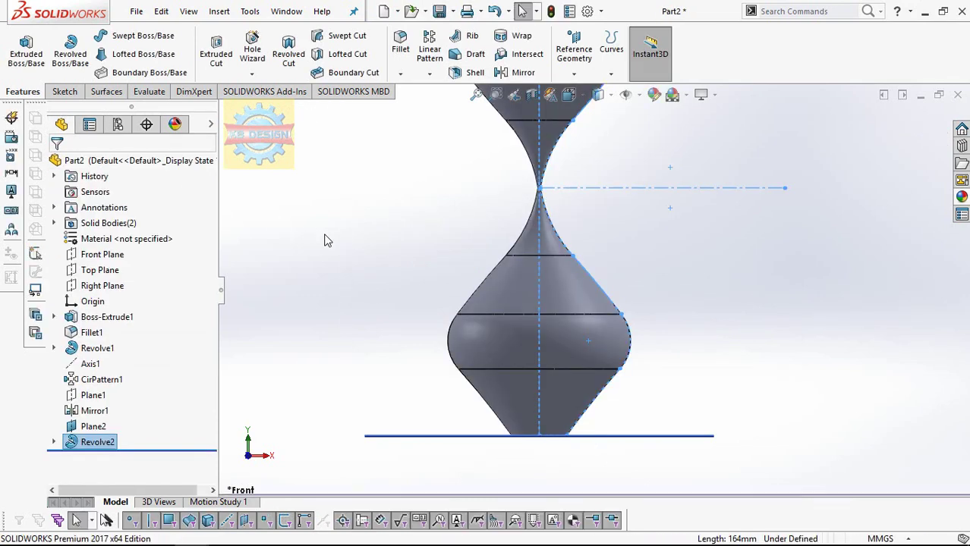
Orbit the hourglass solid into a 3-D perspective view to inspect the lower bulb.
middle_drag(651, 242, 634, 275)
scroll(599, 227, up, 3)
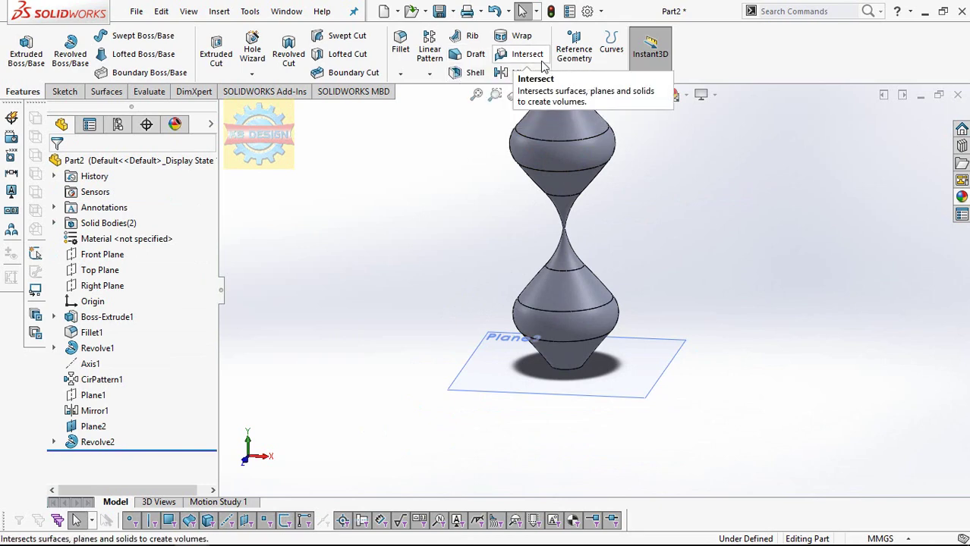
scroll(469, 55, down, 2)
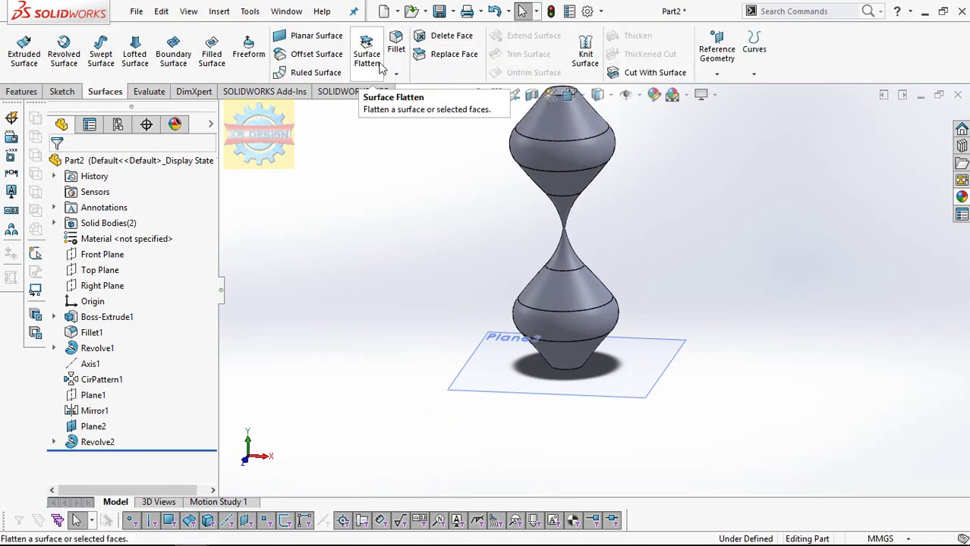
click(568, 281)
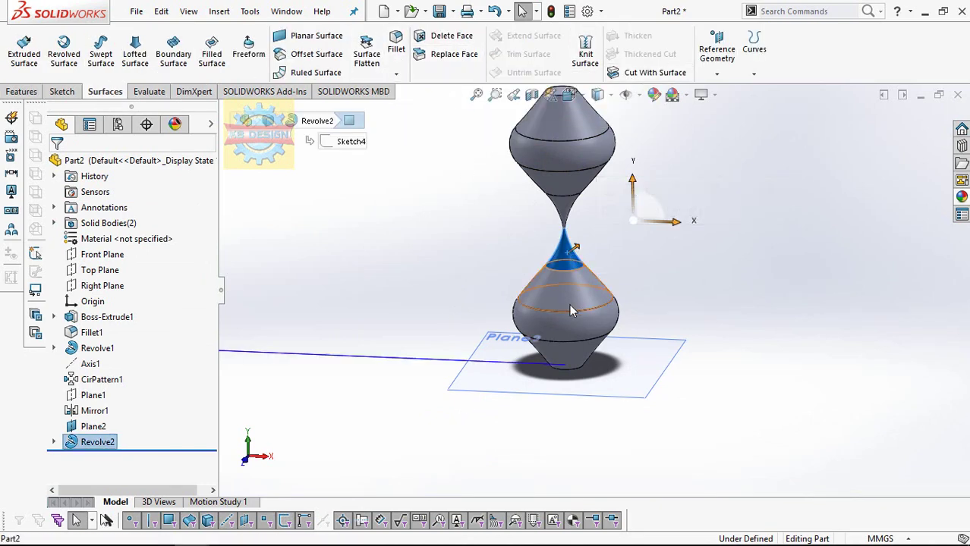
click(62, 92)
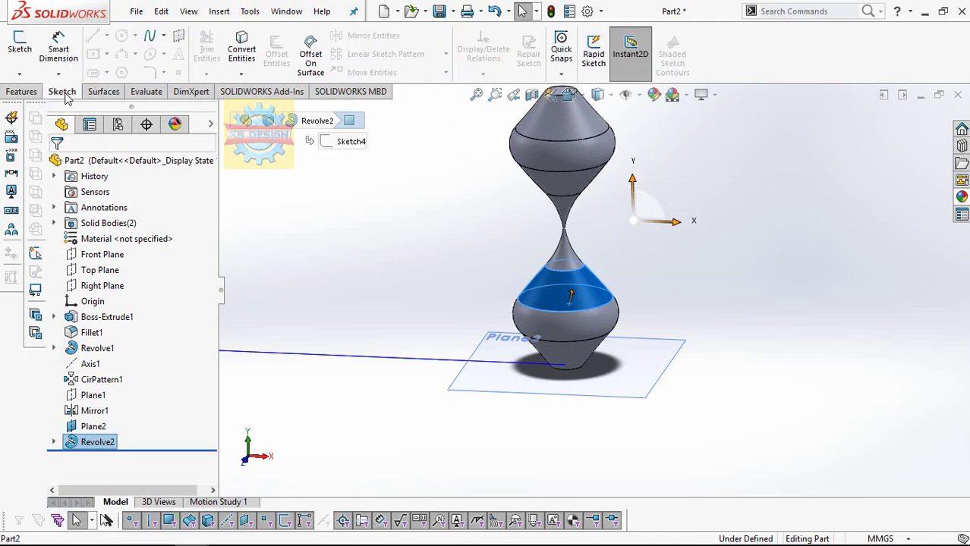
click(104, 91)
click(329, 215)
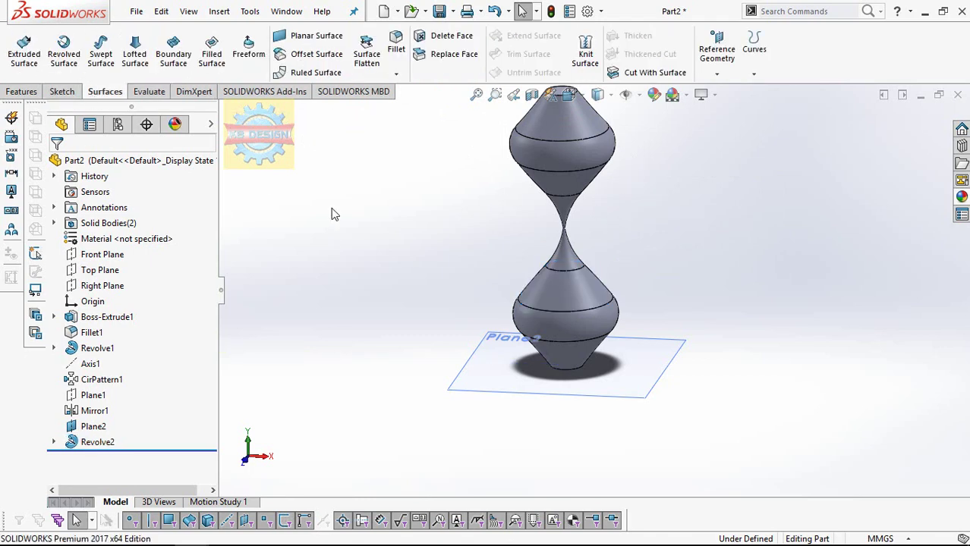
Delete the Revolve2 feature from the part.
click(102, 442)
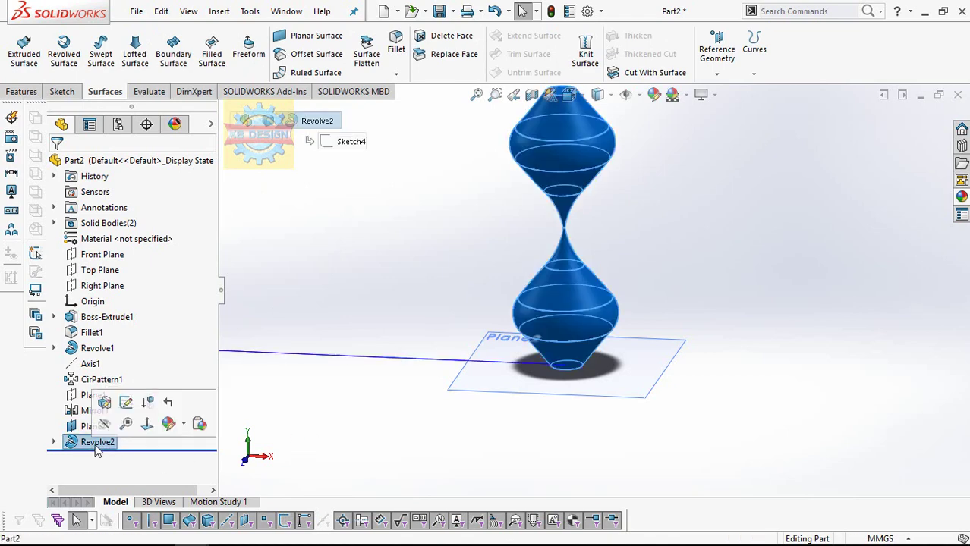
key(Delete)
click(597, 166)
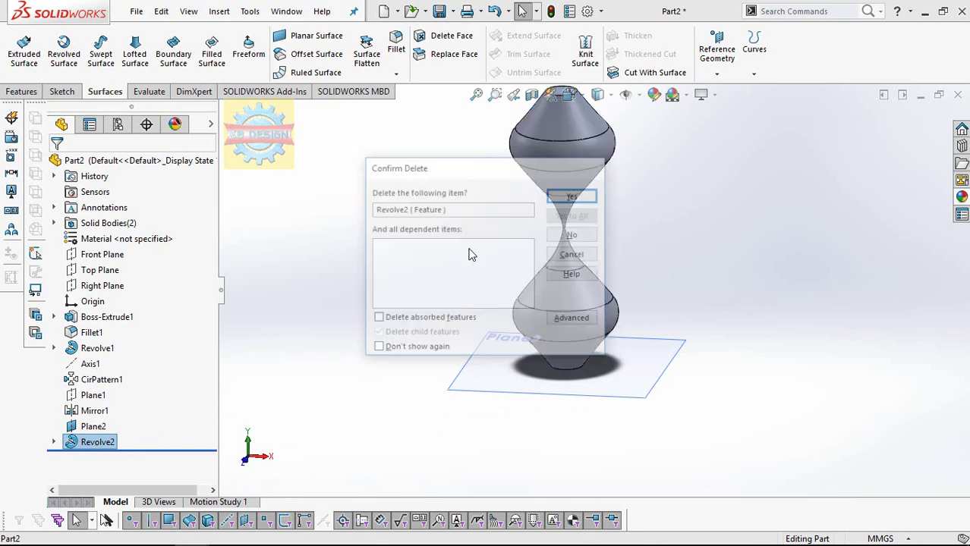
right_click(97, 442)
click(101, 231)
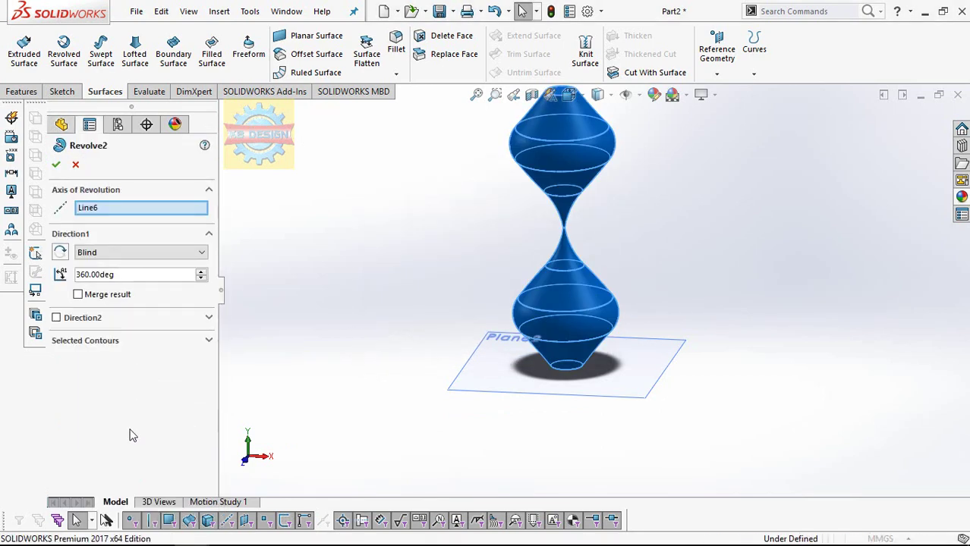
click(75, 166)
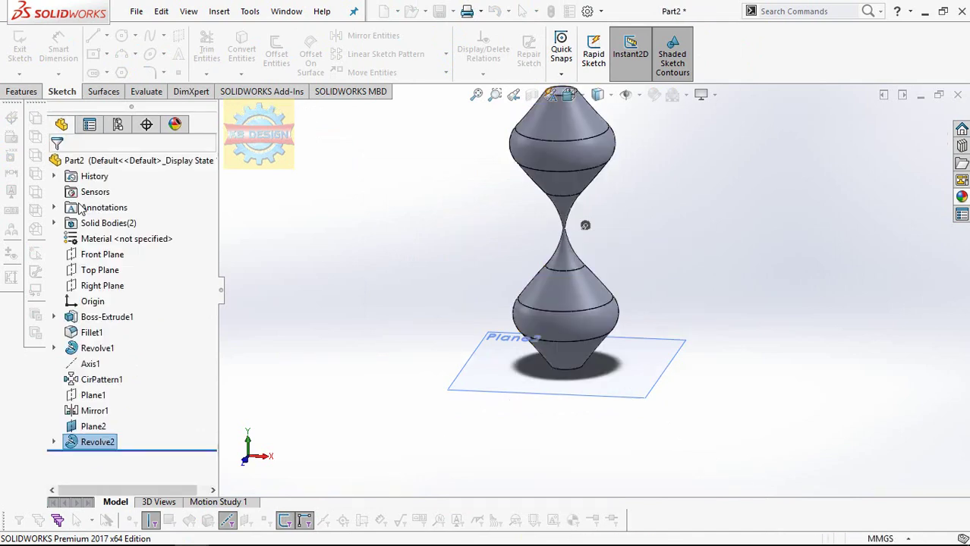
key(Delete)
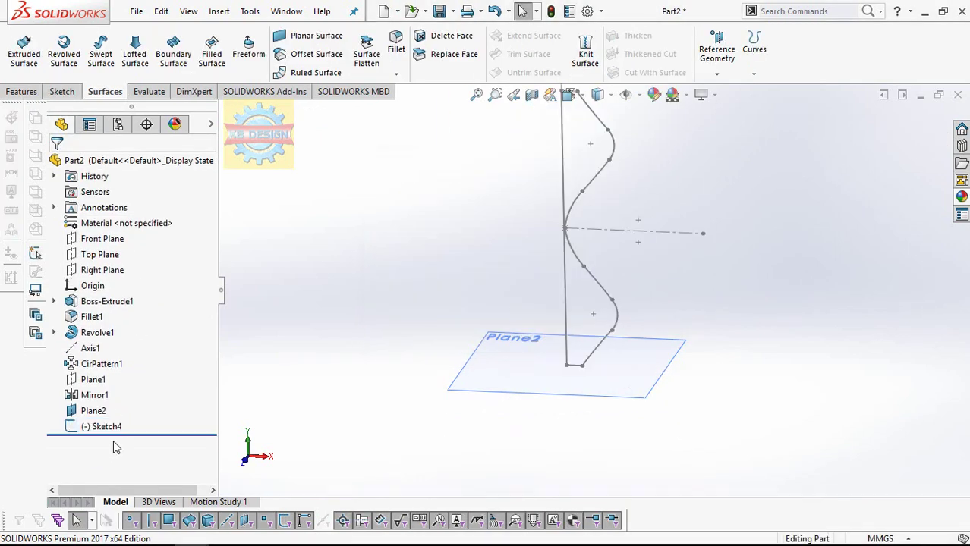
click(107, 427)
Try a revolved surface about the vertical sketch line, cancel it, and bring up Sketch4's options.
click(64, 49)
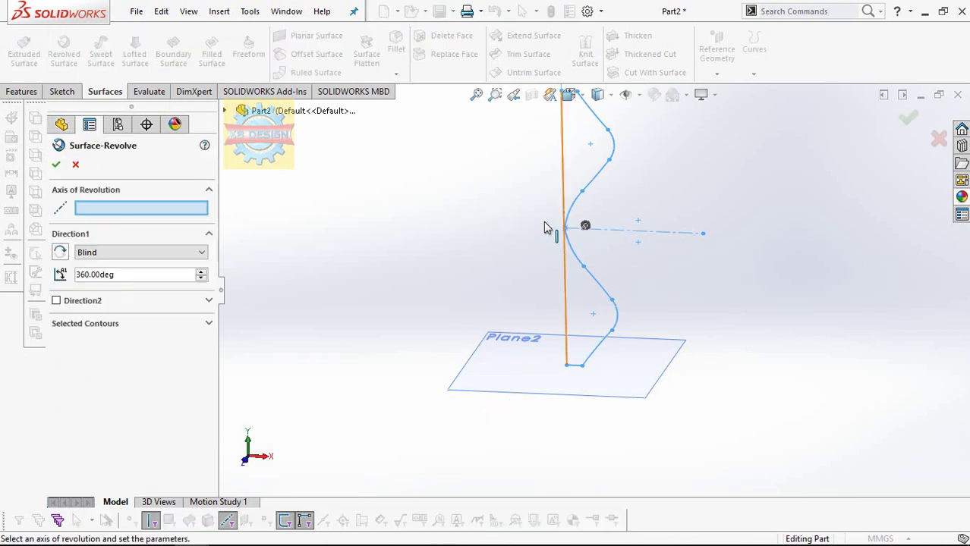
click(566, 257)
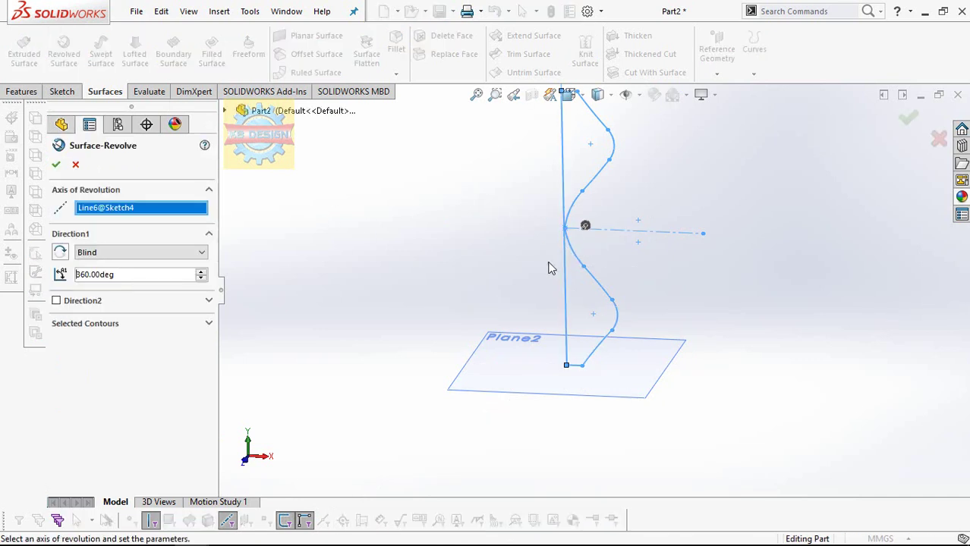
click(130, 325)
click(583, 197)
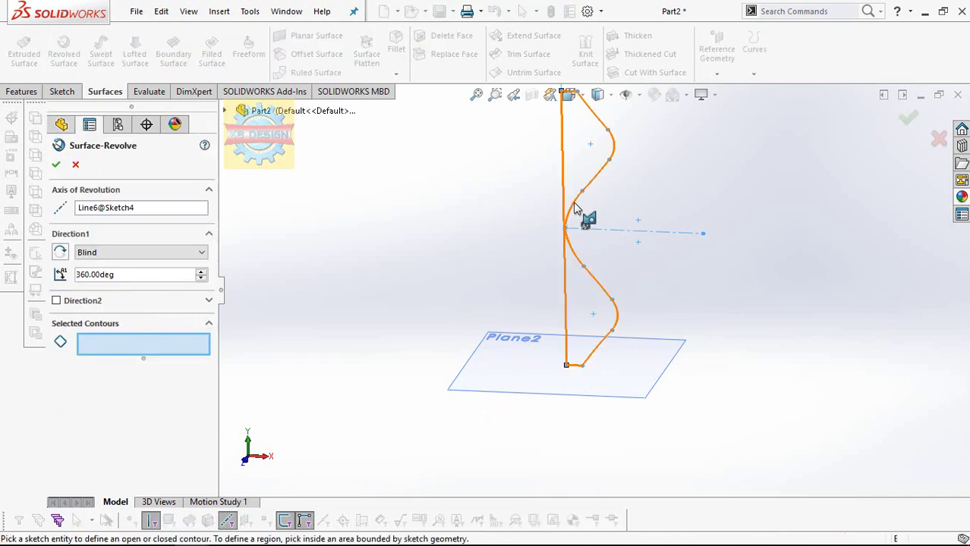
click(75, 164)
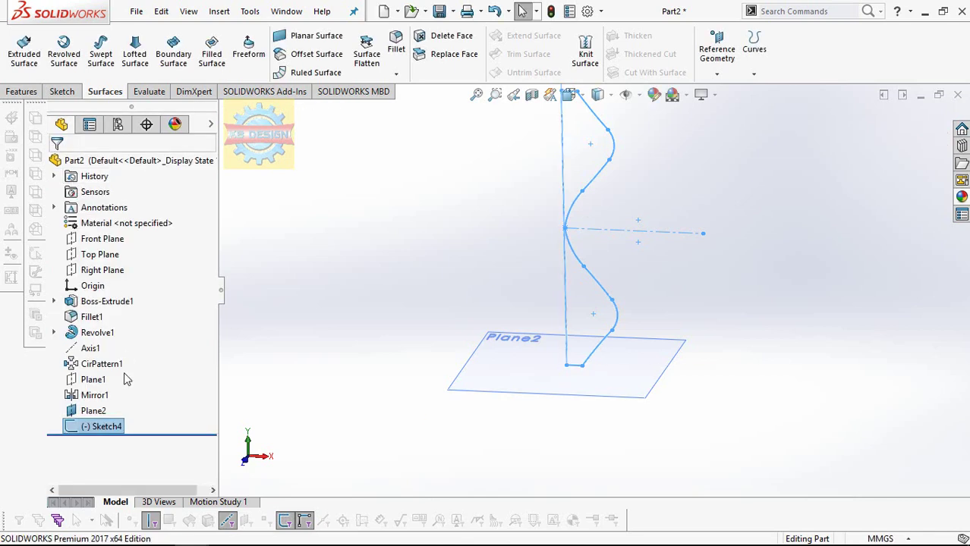
right_click(101, 426)
Edit Sketch4 and add a vertical construction centerline through the profile.
click(206, 238)
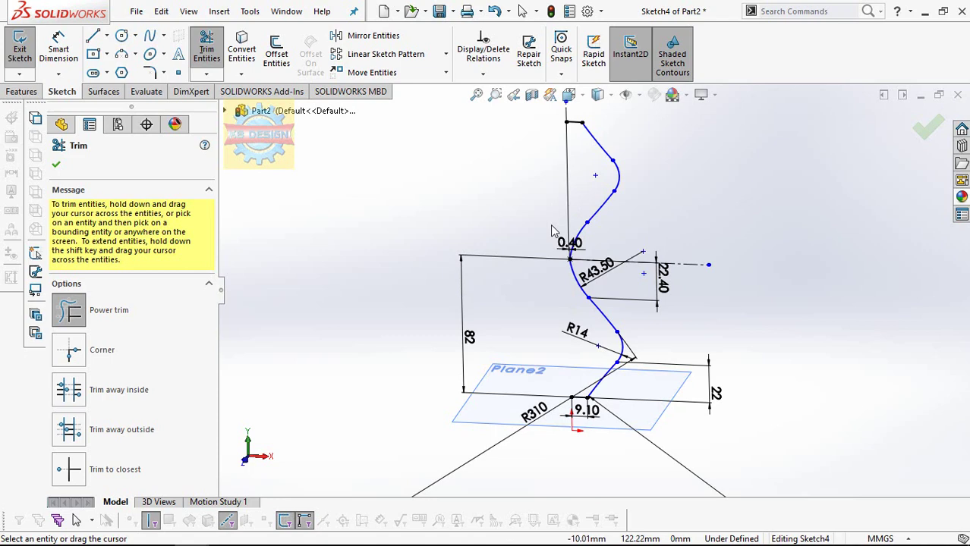
click(106, 36)
click(113, 68)
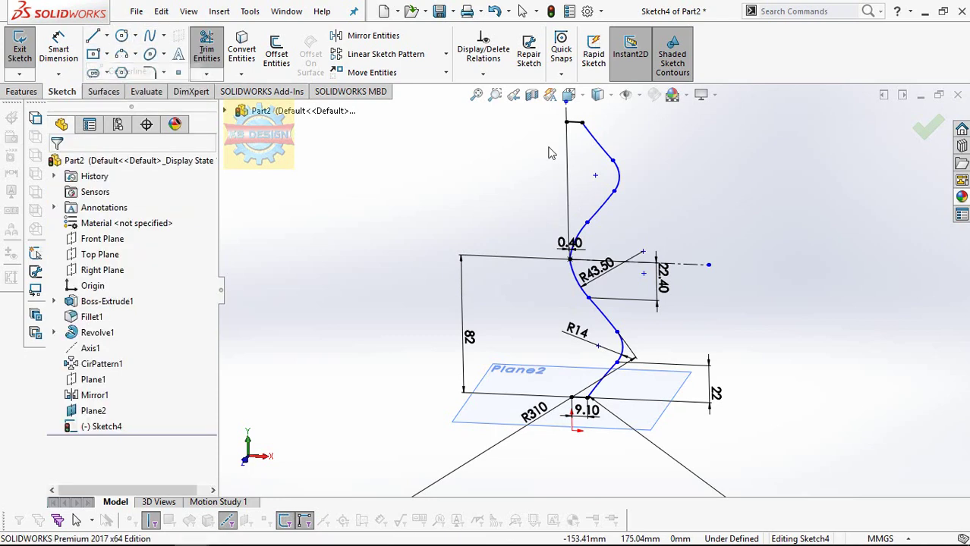
click(566, 123)
click(571, 397)
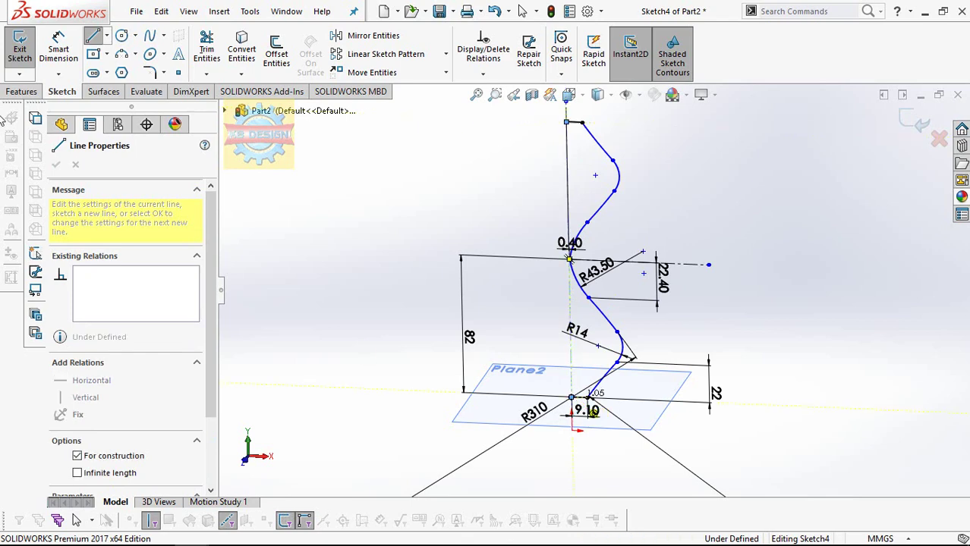
key(Escape)
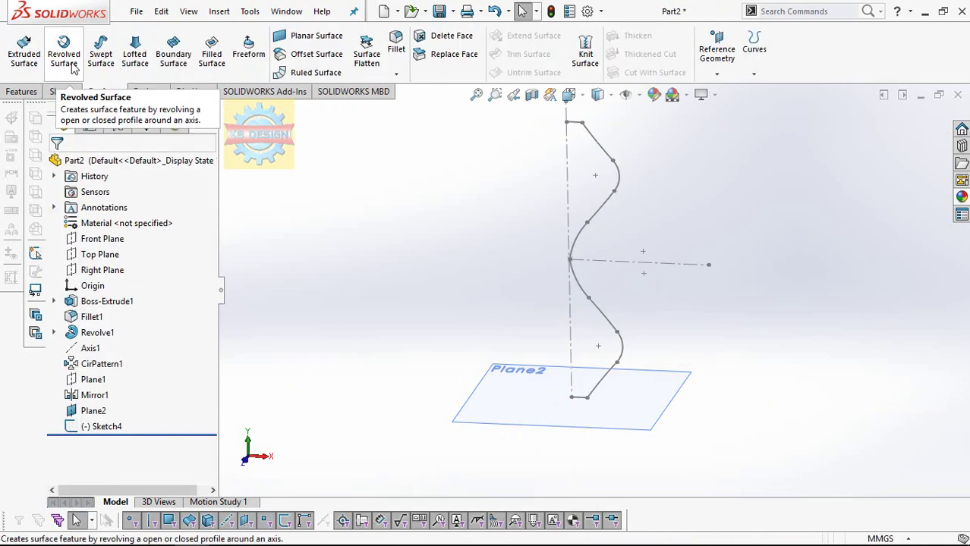
Revolve the bulb profile about the new vertical centerline into Surface-Revolve1.
click(64, 52)
click(572, 184)
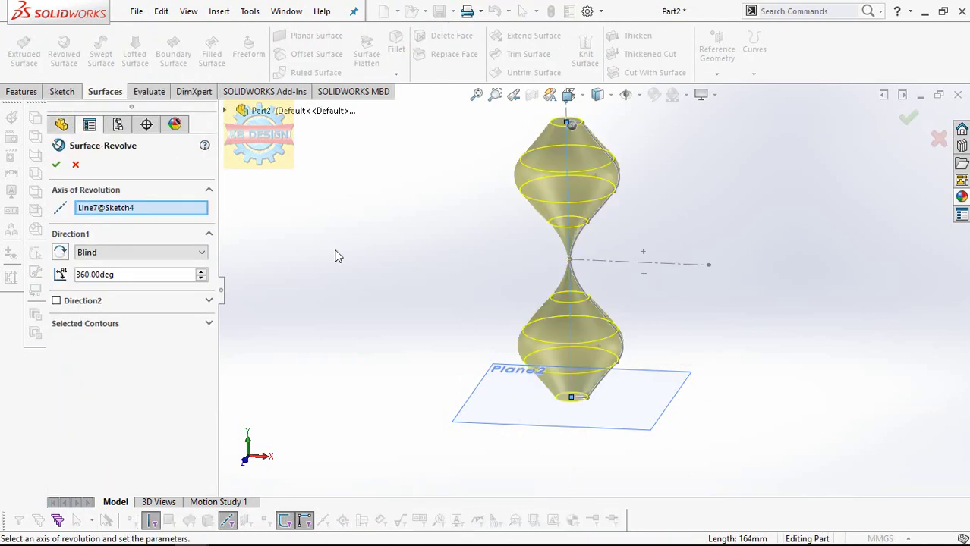
click(57, 164)
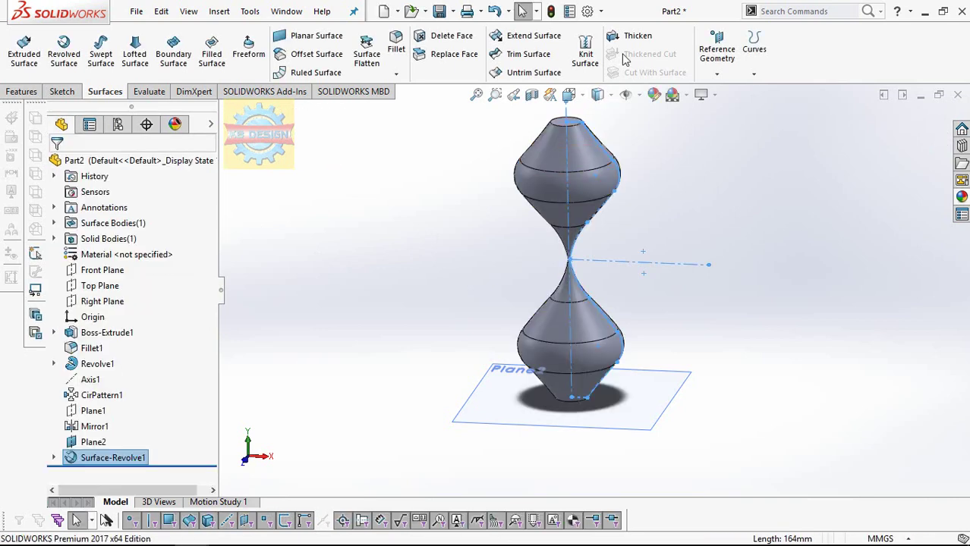
click(634, 38)
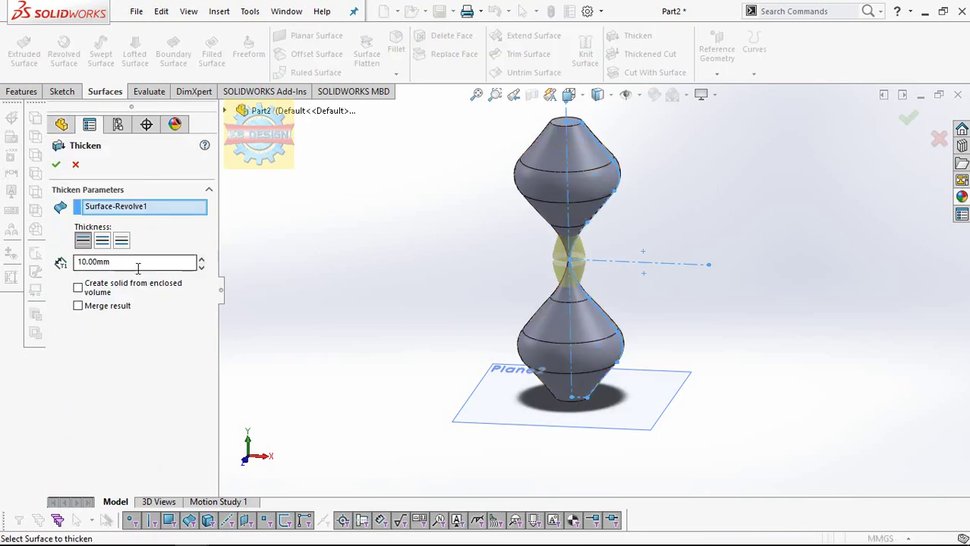
Thicken Surface-Revolve1 to a one-sided 1.00 mm wall as Thicken1.
drag(139, 267, 17, 268)
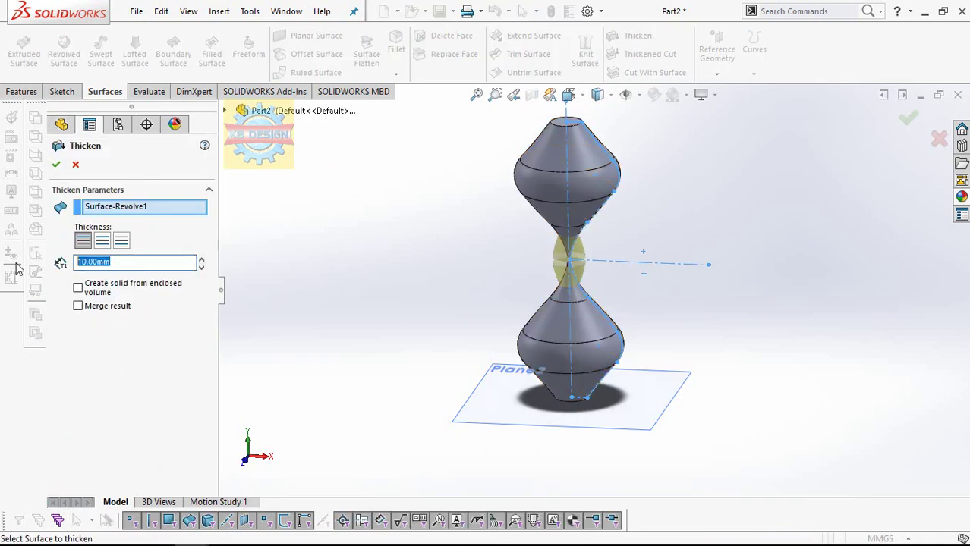
click(107, 243)
drag(129, 261, 58, 258)
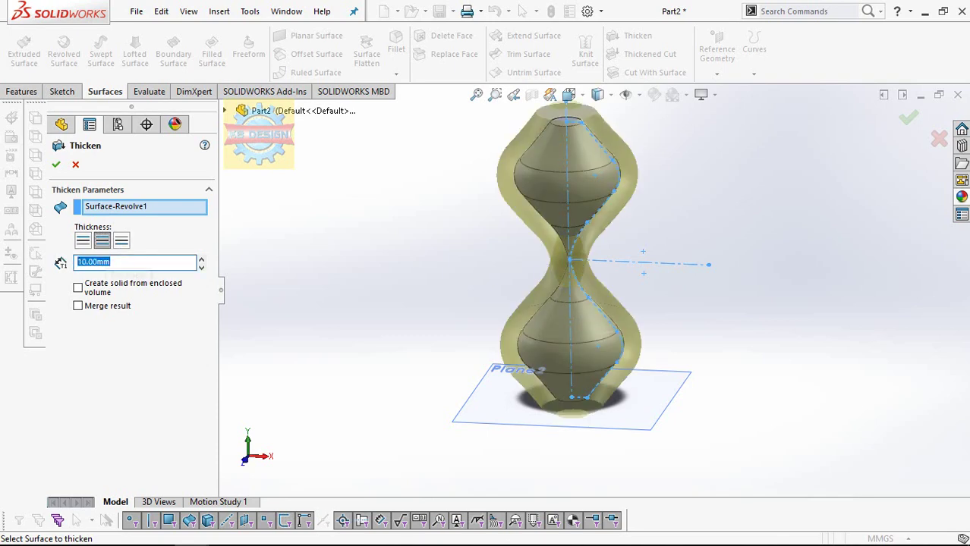
text(1)
click(121, 241)
click(122, 241)
scroll(604, 168, down, 3)
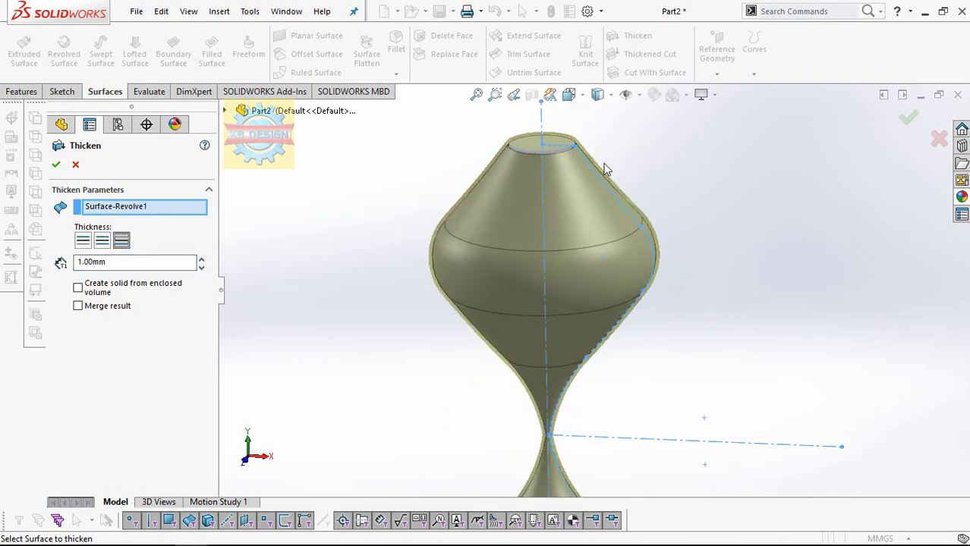
click(55, 164)
Zoom to fit the whole body and hide Plane2 under the bulb.
key(z)
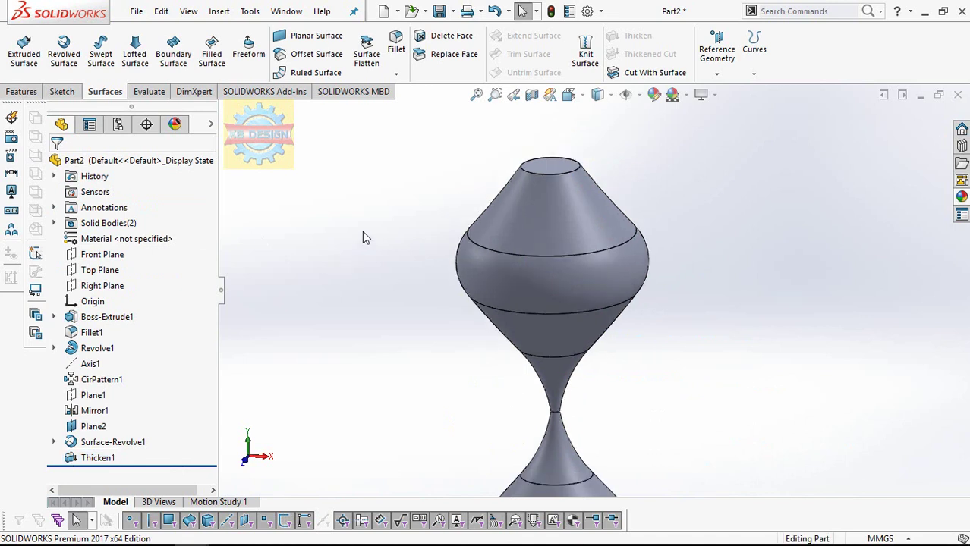
key(z)
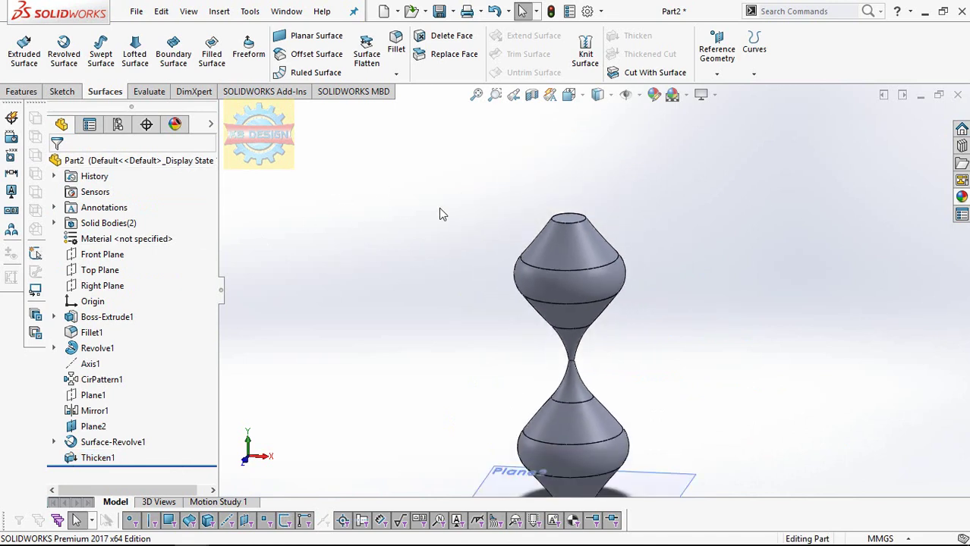
click(673, 448)
click(742, 425)
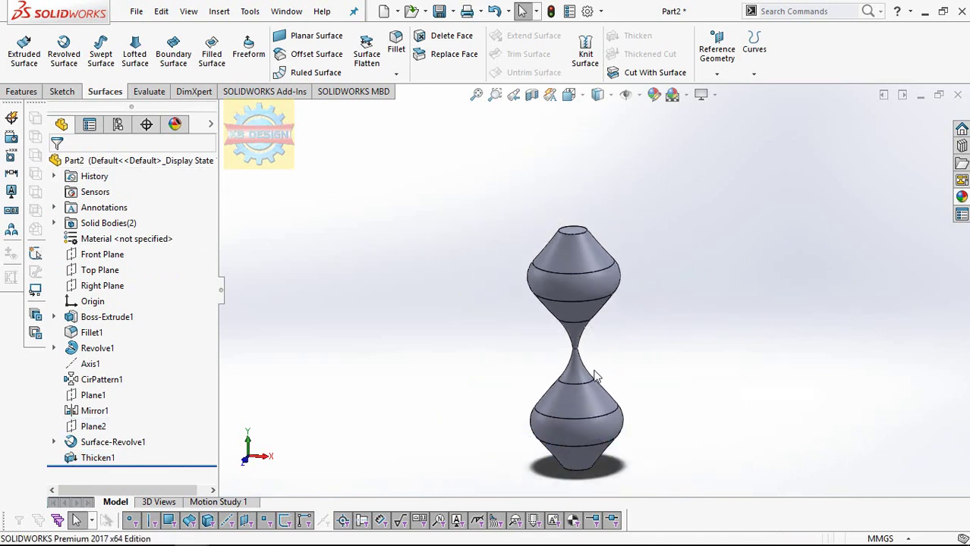
Drop clear glass onto the model and show the hidden Boss-Extrude1 stand bodies.
click(962, 197)
double_click(802, 341)
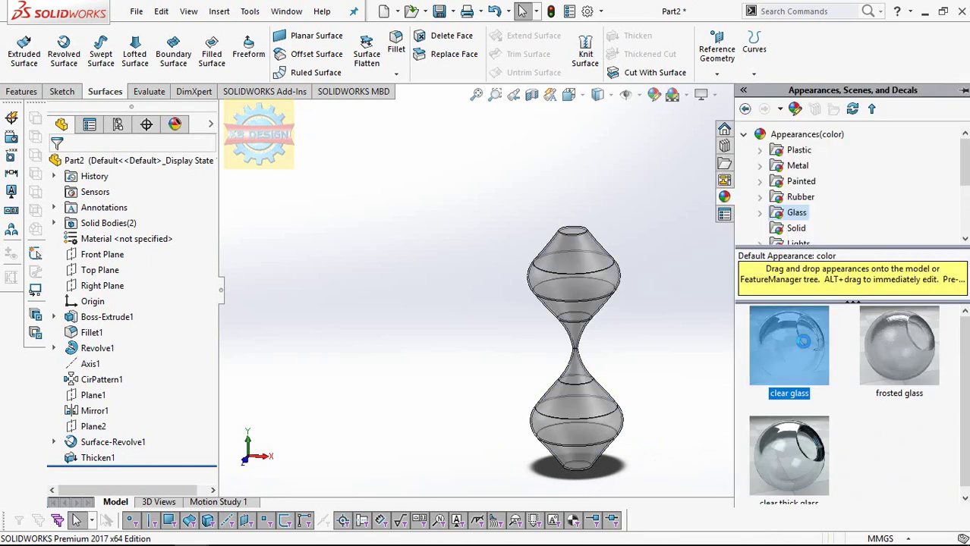
click(107, 316)
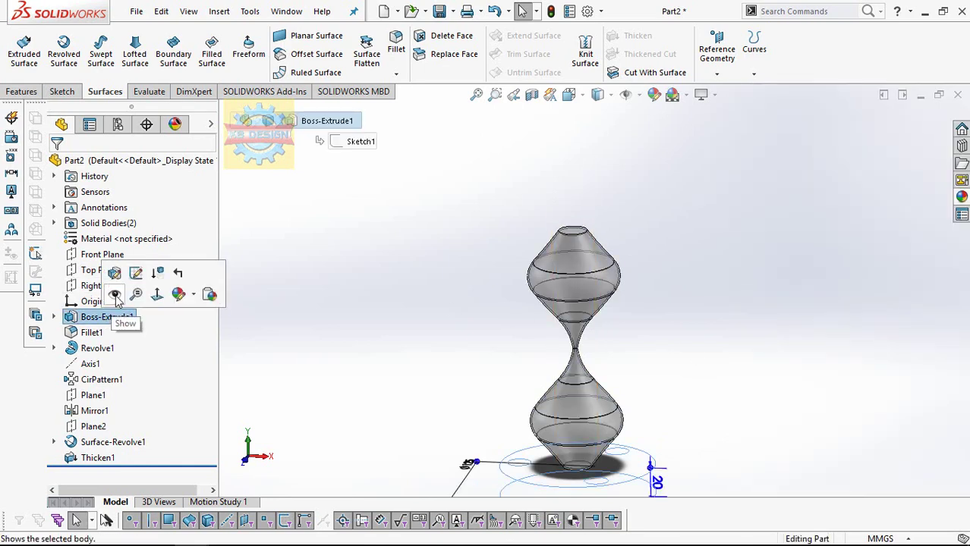
click(120, 298)
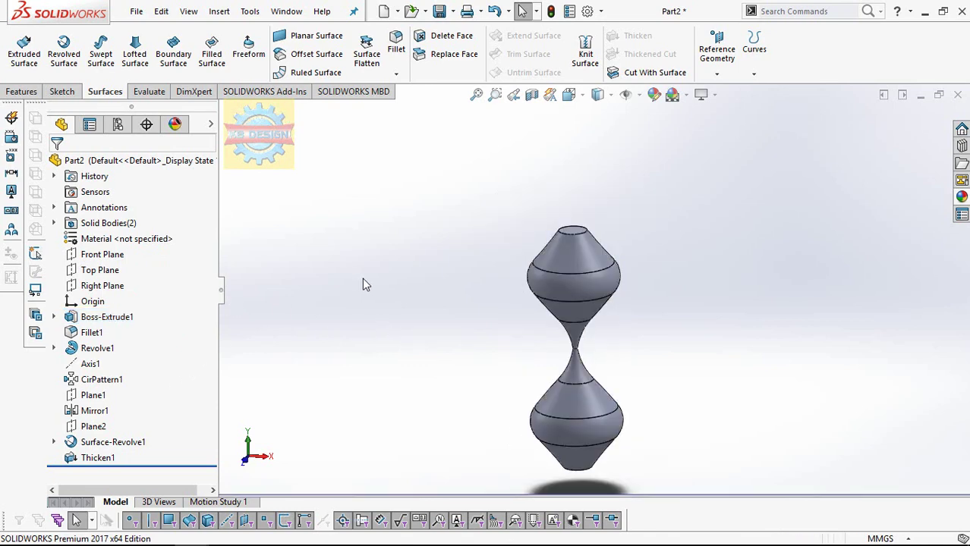
Try a part-level clear glass appearance on Thicken1, then cancel the edit.
right_click(114, 458)
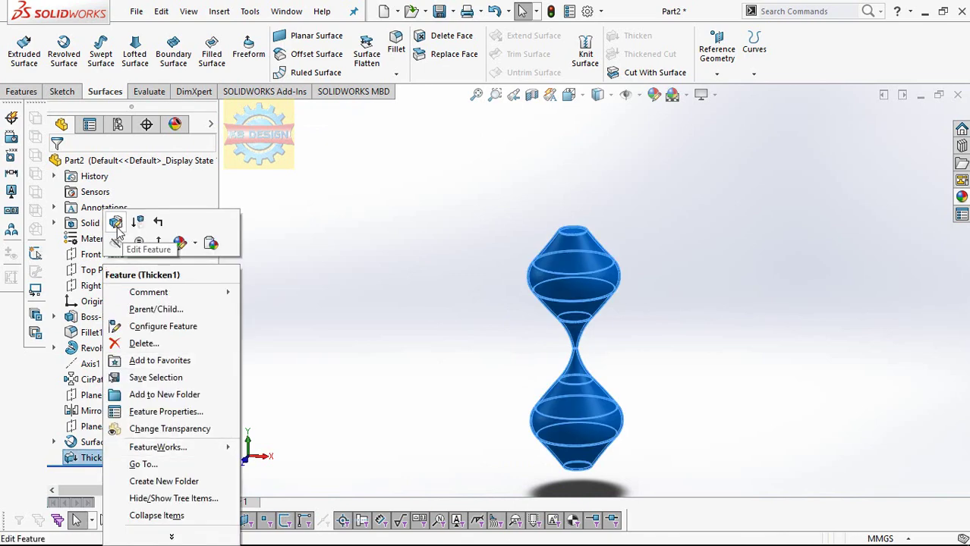
click(193, 242)
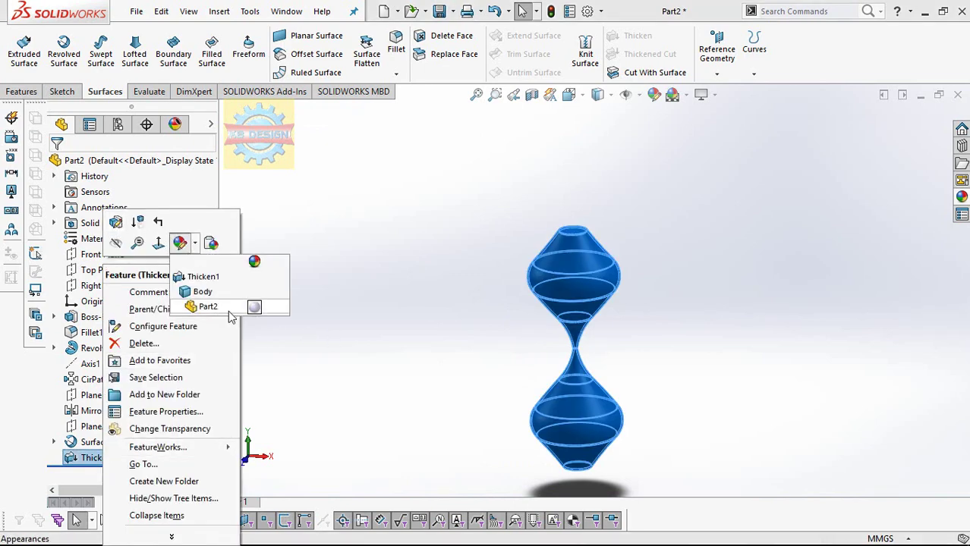
click(207, 308)
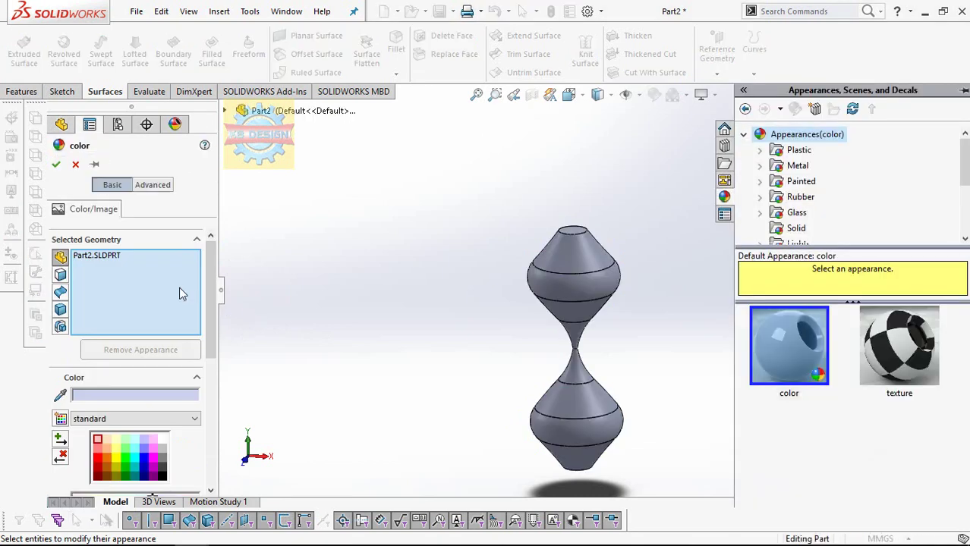
click(794, 215)
click(806, 356)
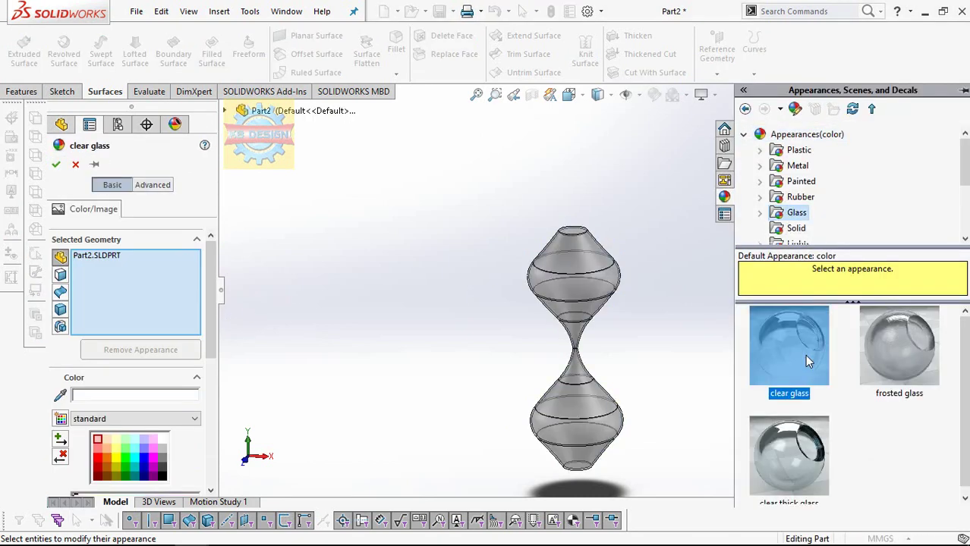
click(75, 164)
Show the base, disc and pillars again, and pick glossy clear glass for Thicken1.
click(106, 317)
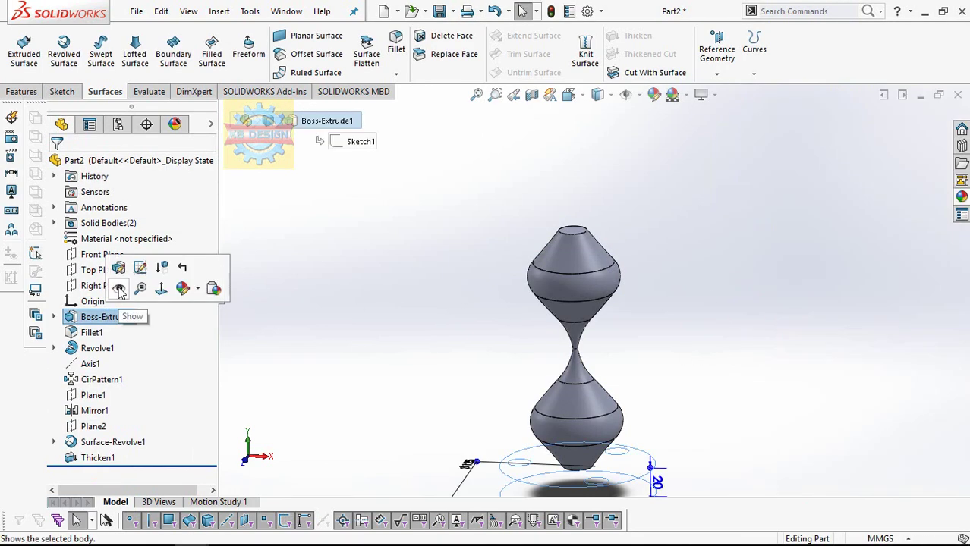
click(108, 284)
click(97, 457)
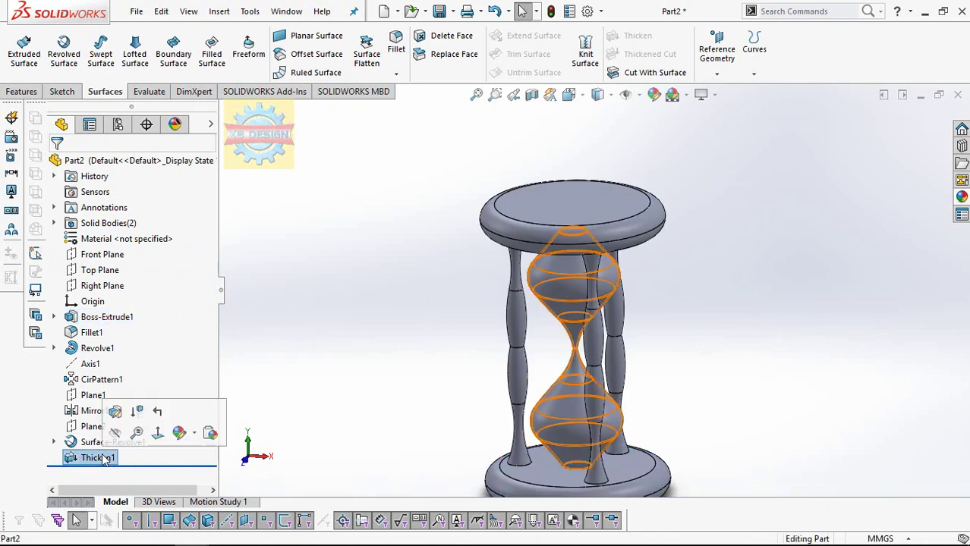
click(179, 432)
click(206, 498)
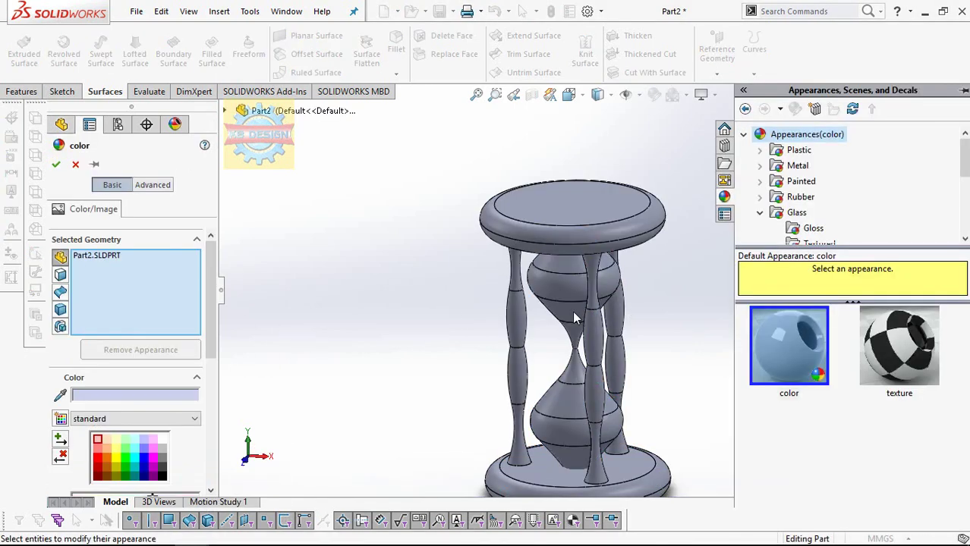
click(810, 228)
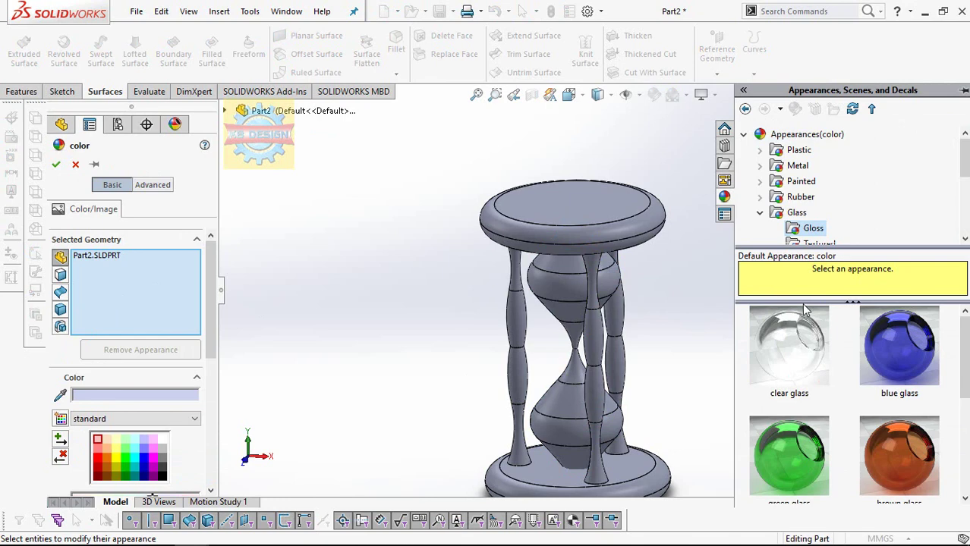
click(800, 317)
Apply the clear glass to the Thicken1 and Surface-Revolve1 bodies and confirm.
right_click(131, 274)
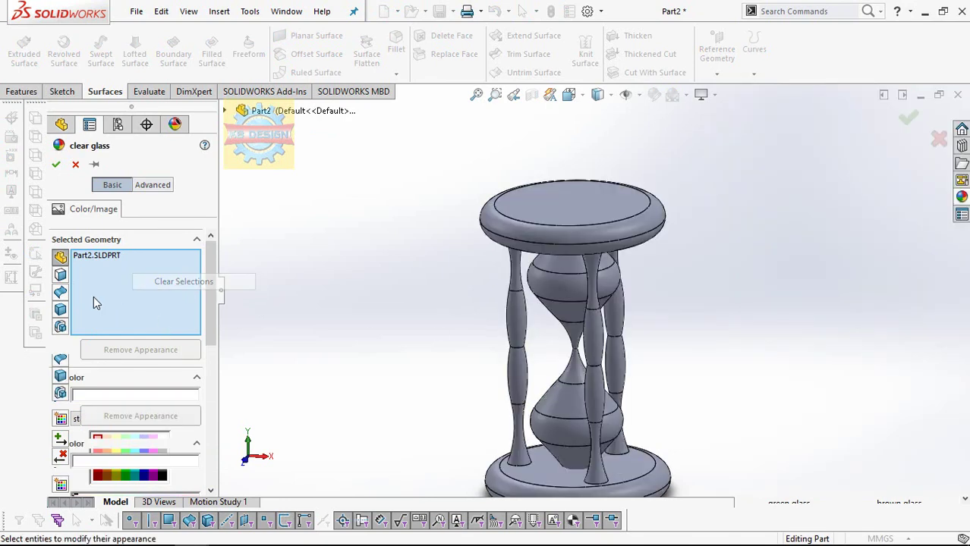
click(225, 112)
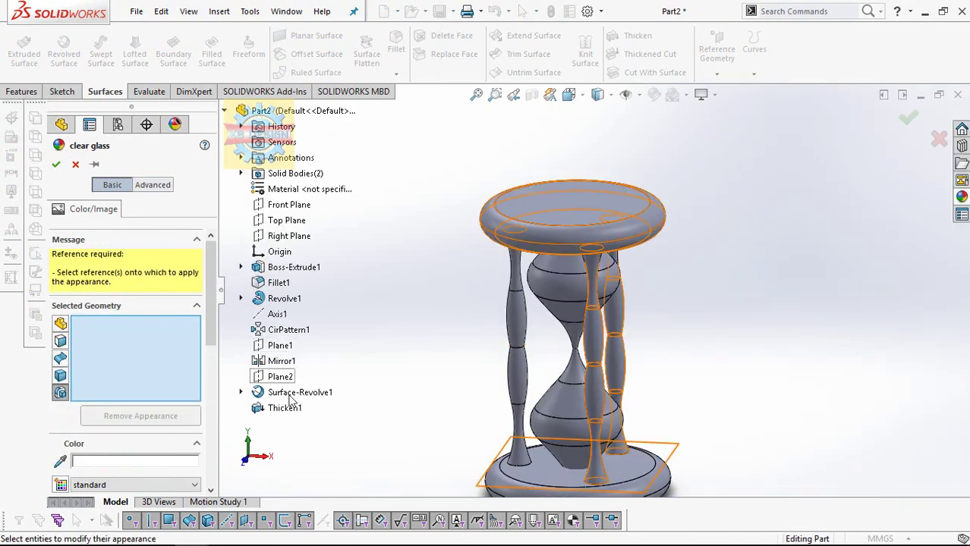
click(282, 407)
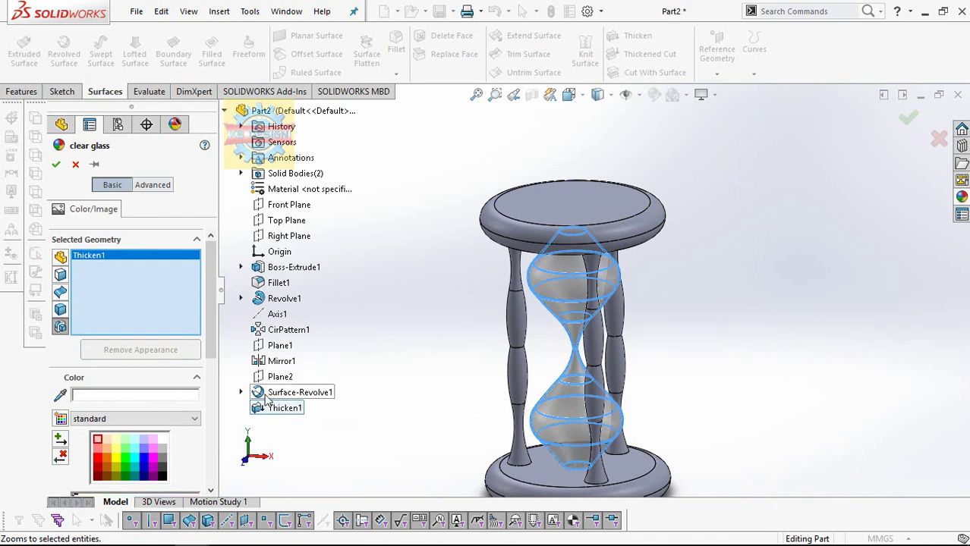
click(269, 395)
key(Return)
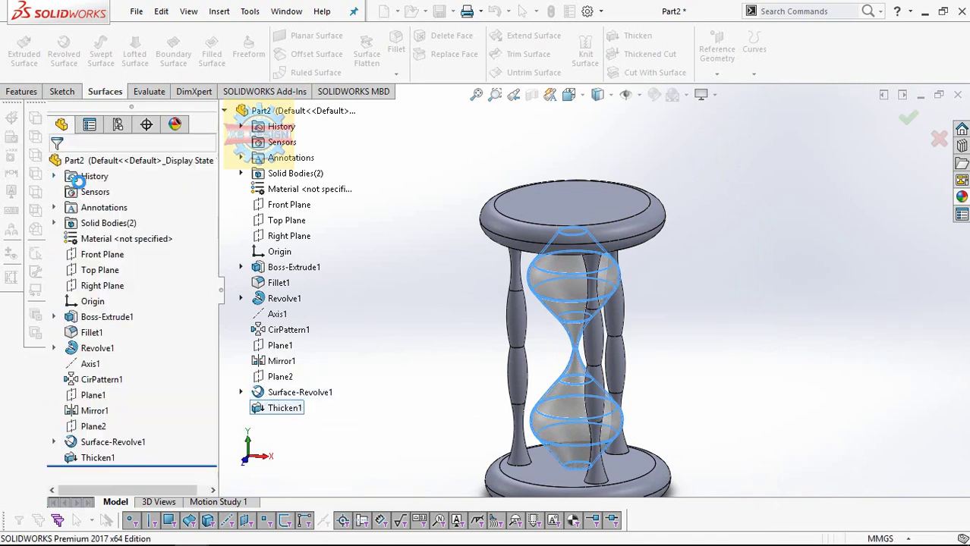
middle_drag(492, 328, 505, 330)
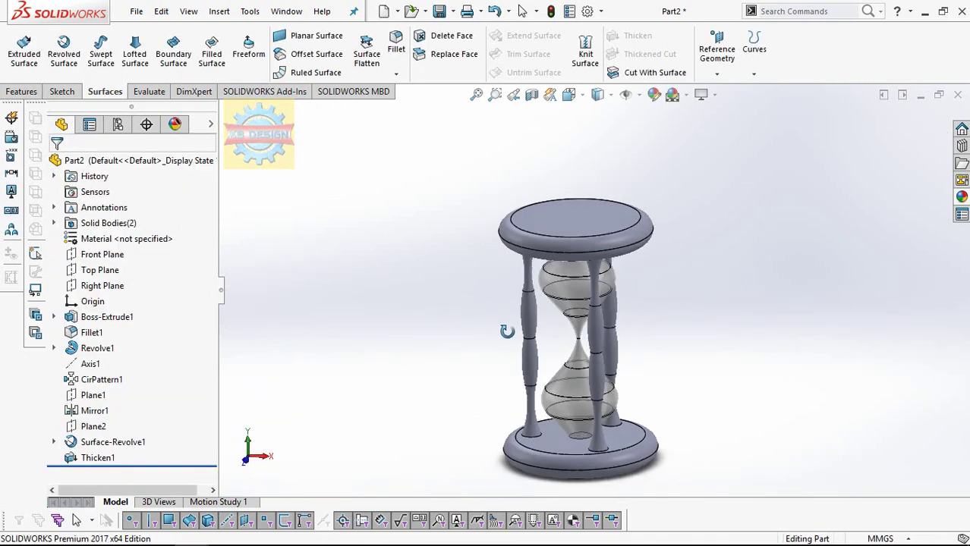
Select the Front Plane and view the hourglass straight from the front.
click(107, 317)
click(961, 196)
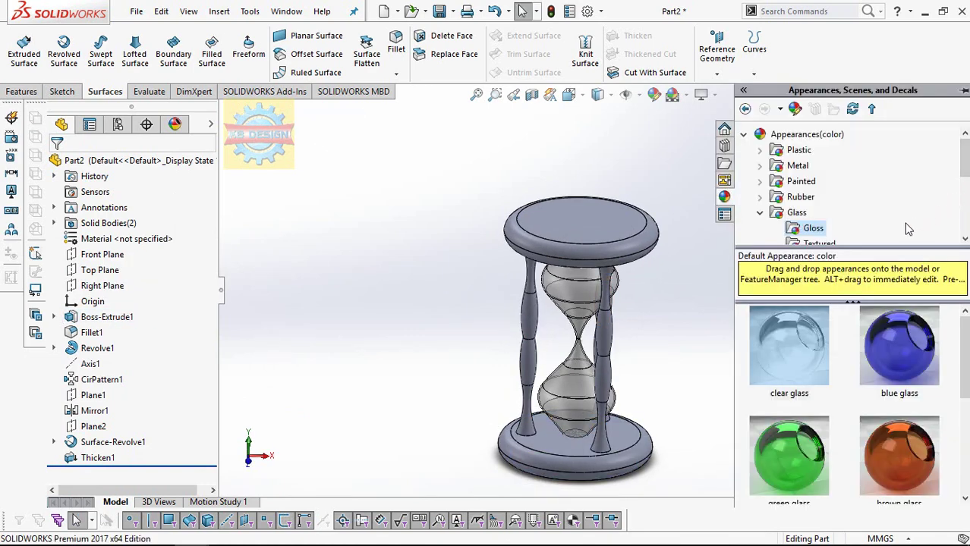
click(712, 298)
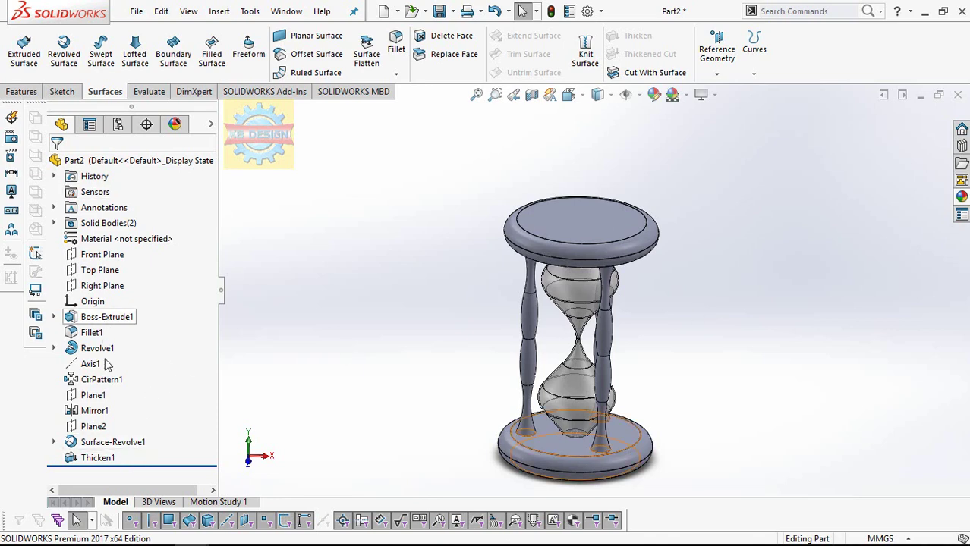
click(96, 258)
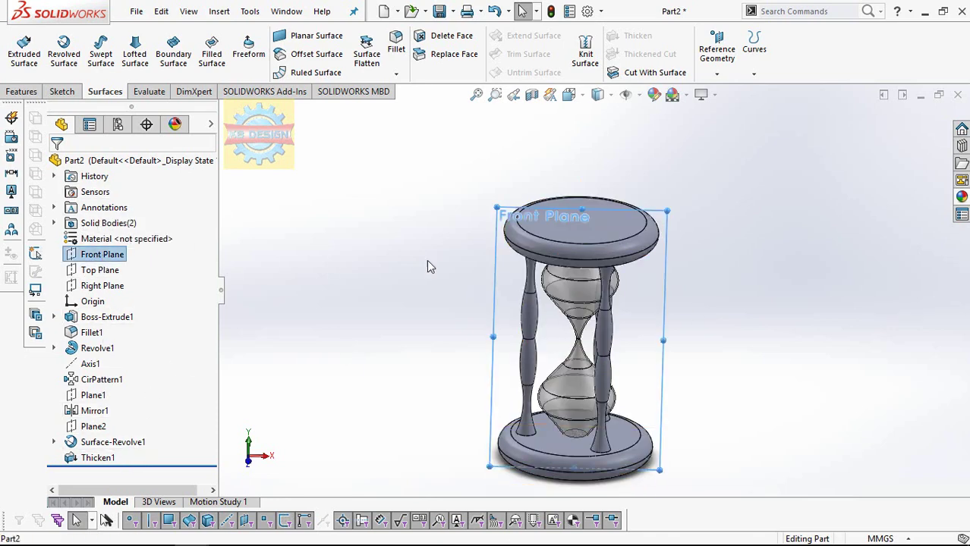
key(space)
click(345, 83)
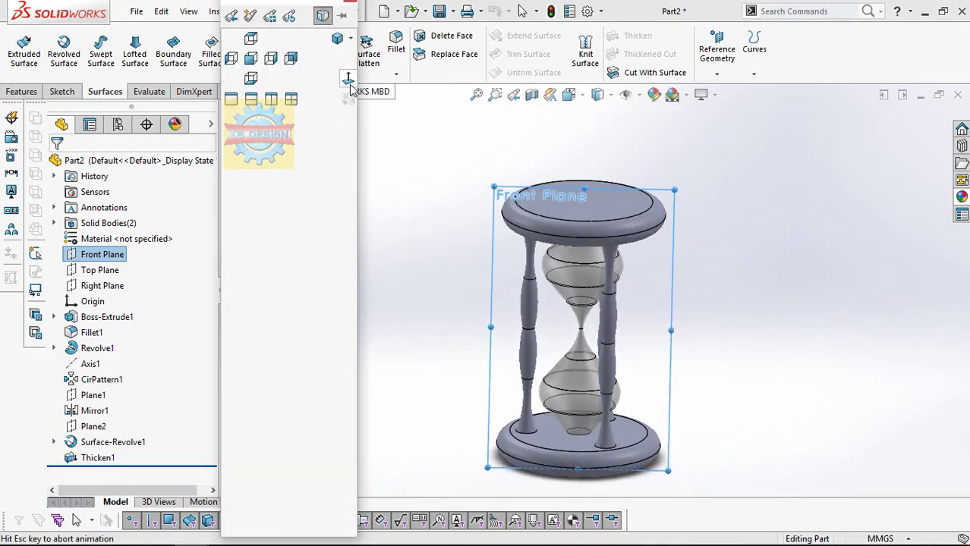
click(353, 91)
Review and exit bulb profile Sketch4, then open Sketch5 on the Front Plane.
click(53, 442)
click(113, 457)
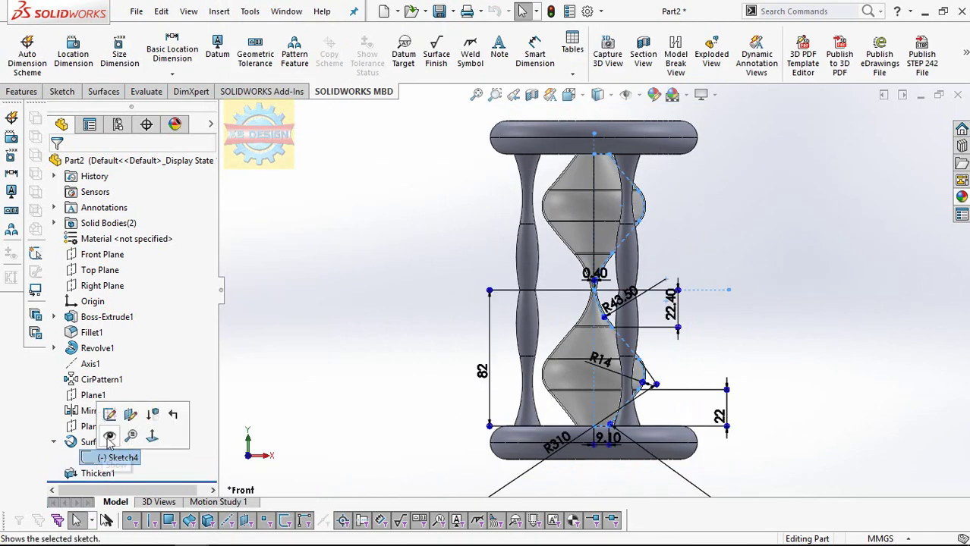
click(86, 406)
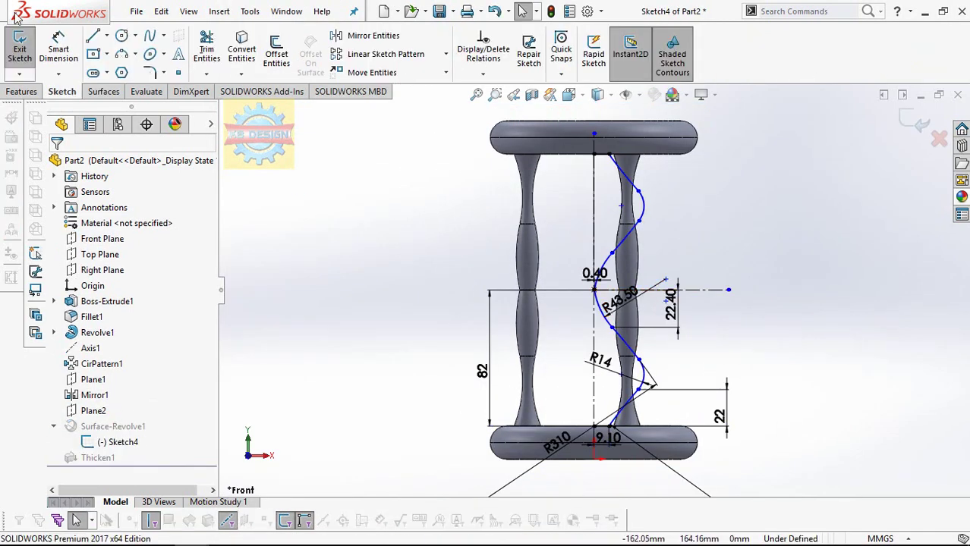
click(102, 255)
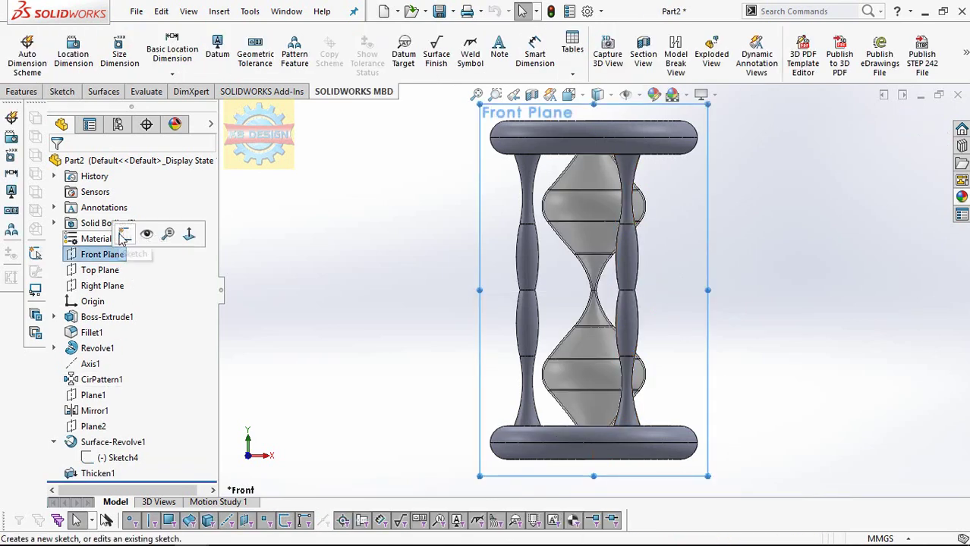
click(120, 225)
Show bulb profile Sketch4 and its axis line in the view.
click(118, 458)
right_click(119, 458)
click(126, 342)
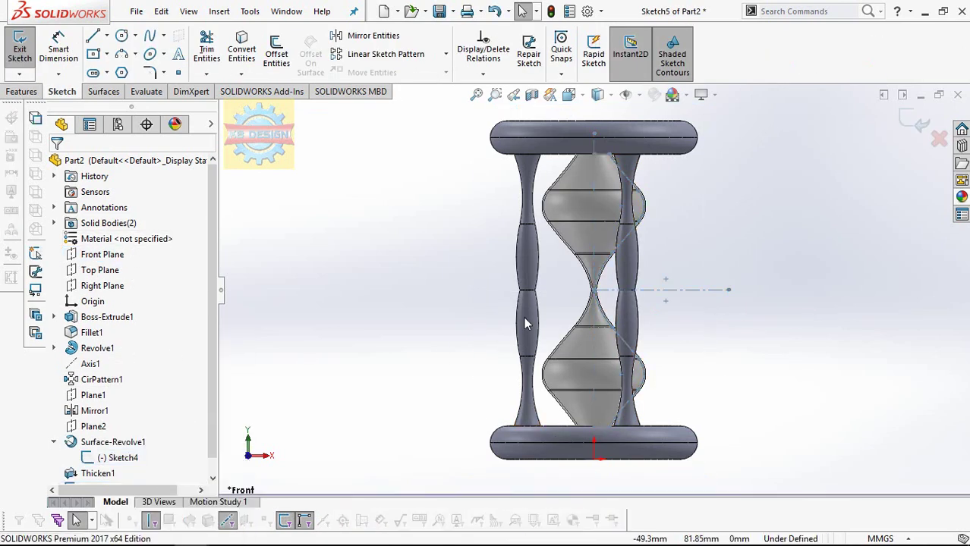
scroll(646, 278, down, 3)
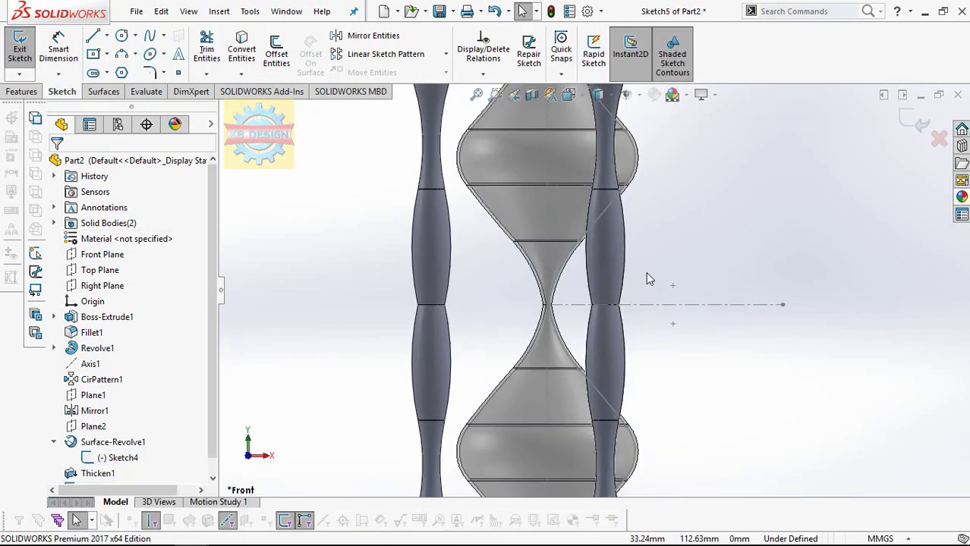
click(605, 221)
click(349, 185)
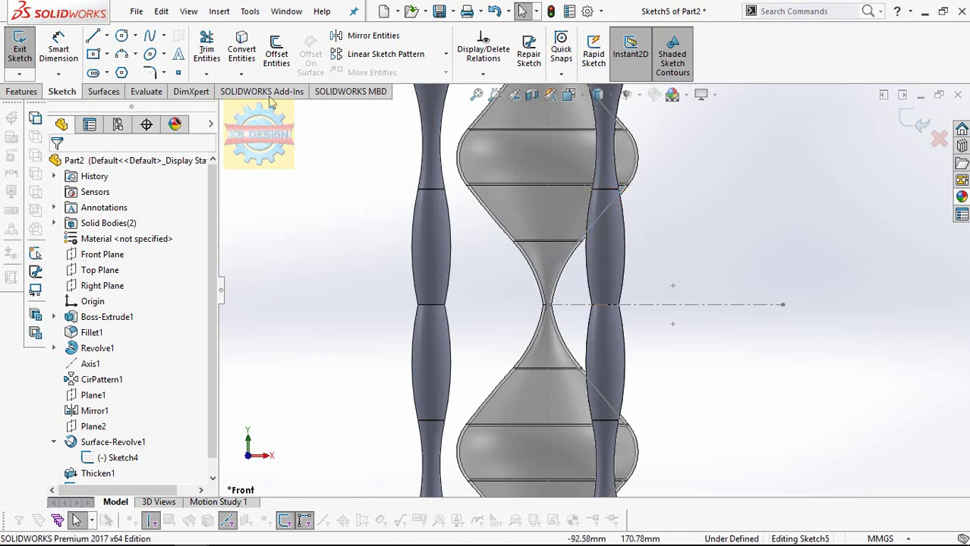
Convert the two glass bulb edges just above the neck into Sketch5 curves.
click(241, 50)
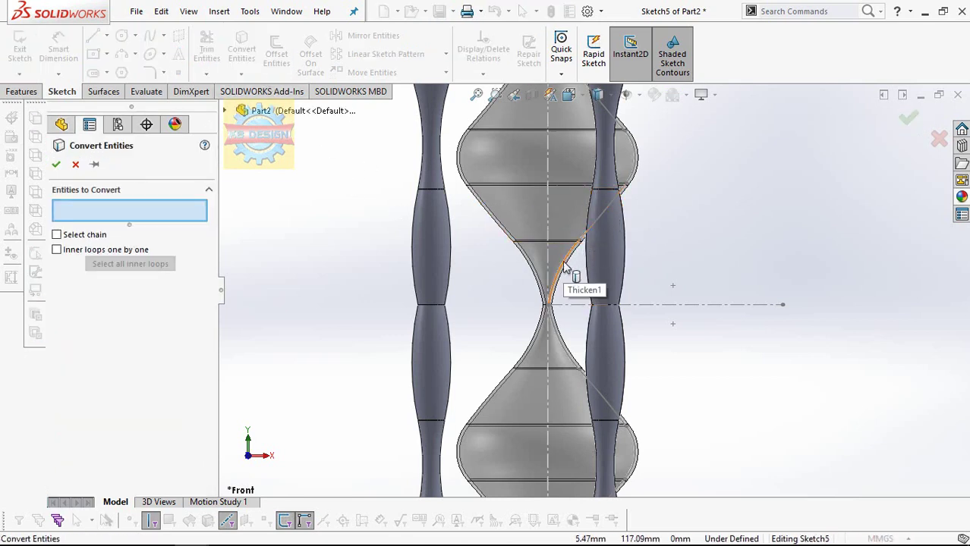
click(551, 302)
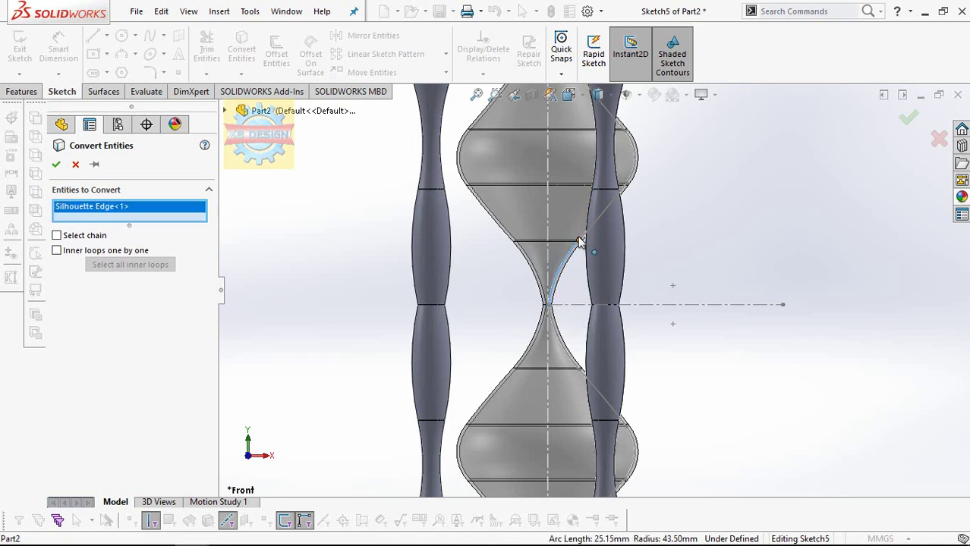
click(593, 224)
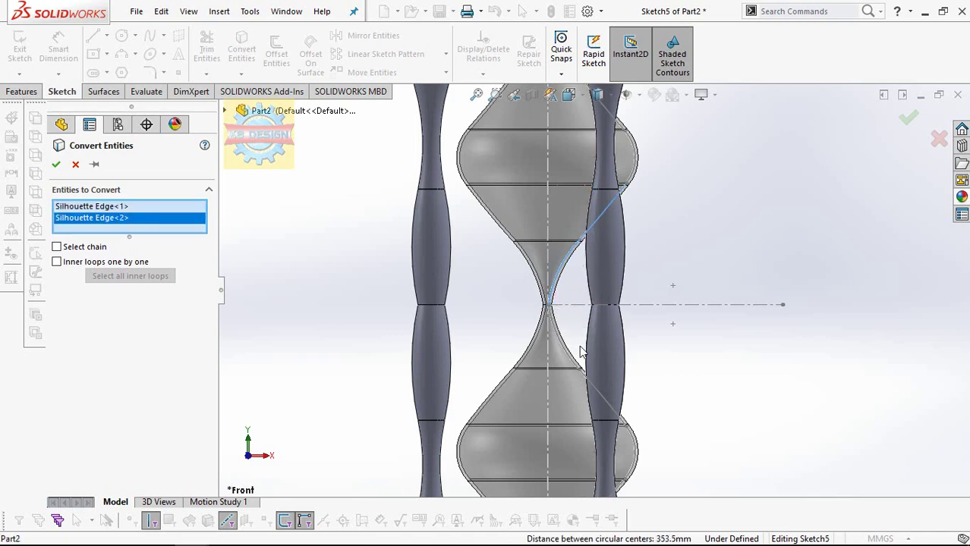
scroll(583, 351, up, 1)
scroll(584, 367, up, 2)
scroll(578, 418, down, 3)
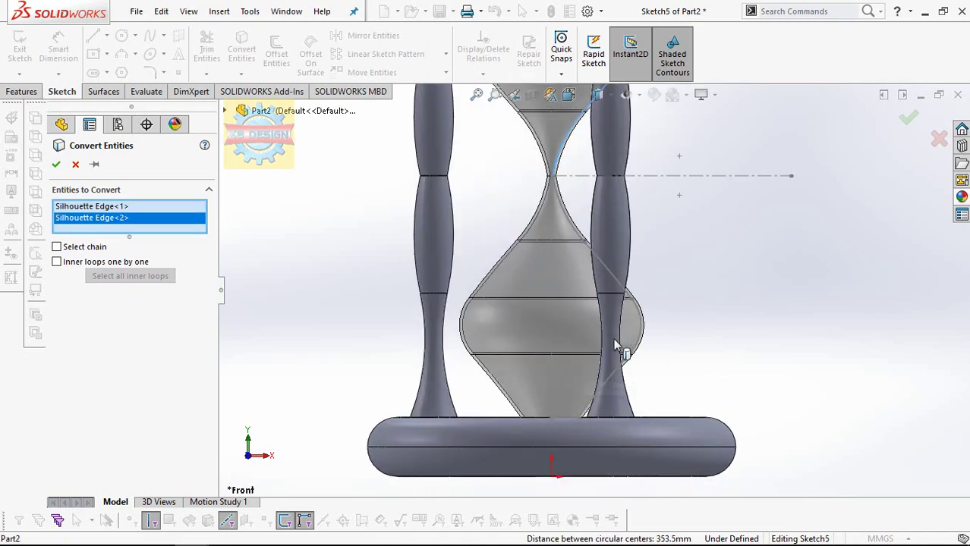
click(56, 164)
Begin a line at the bulb's neck point, then abandon it.
click(93, 35)
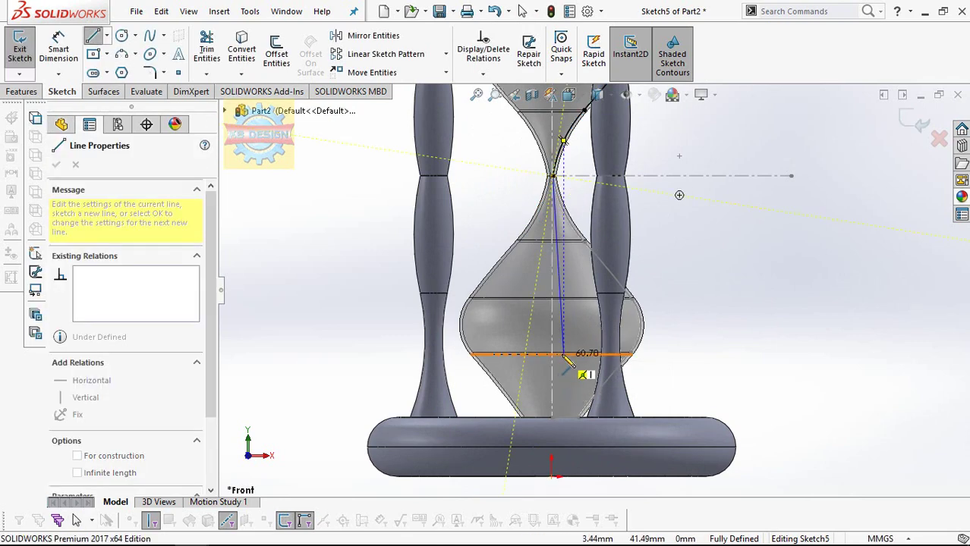
scroll(562, 377, down, 1)
key(Escape)
key(Escape)
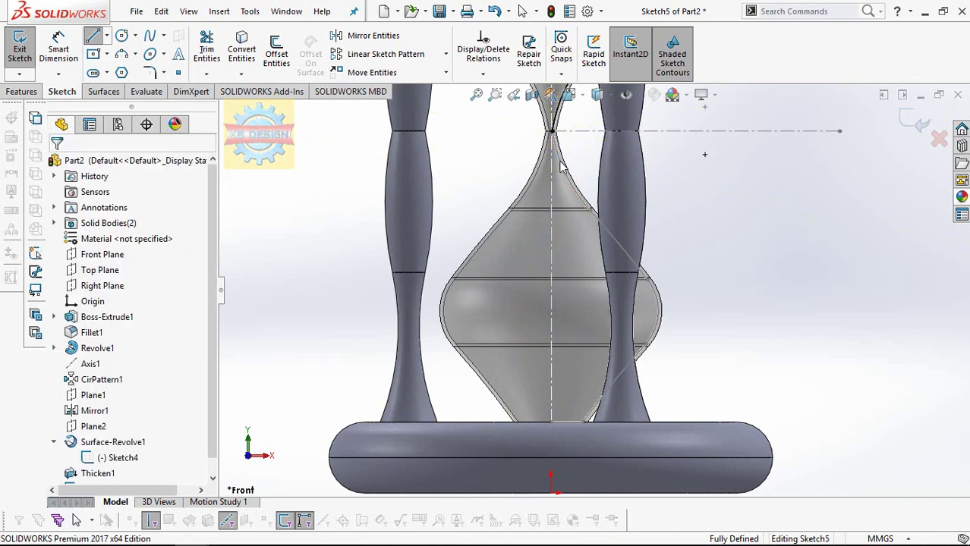
scroll(577, 205, up, 2)
scroll(583, 218, down, 1)
scroll(584, 219, down, 2)
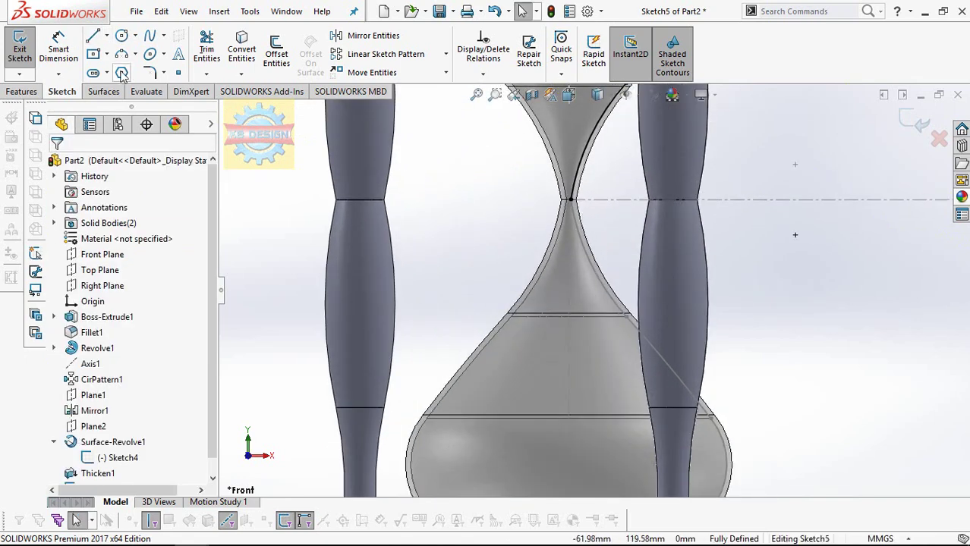
click(94, 39)
click(572, 202)
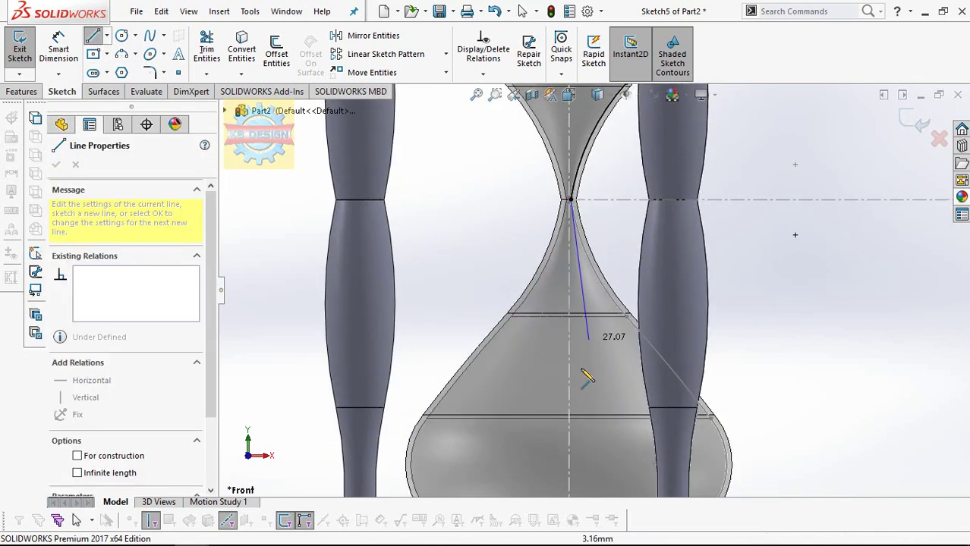
scroll(588, 409, down, 1)
scroll(580, 421, down, 2)
scroll(577, 430, down, 2)
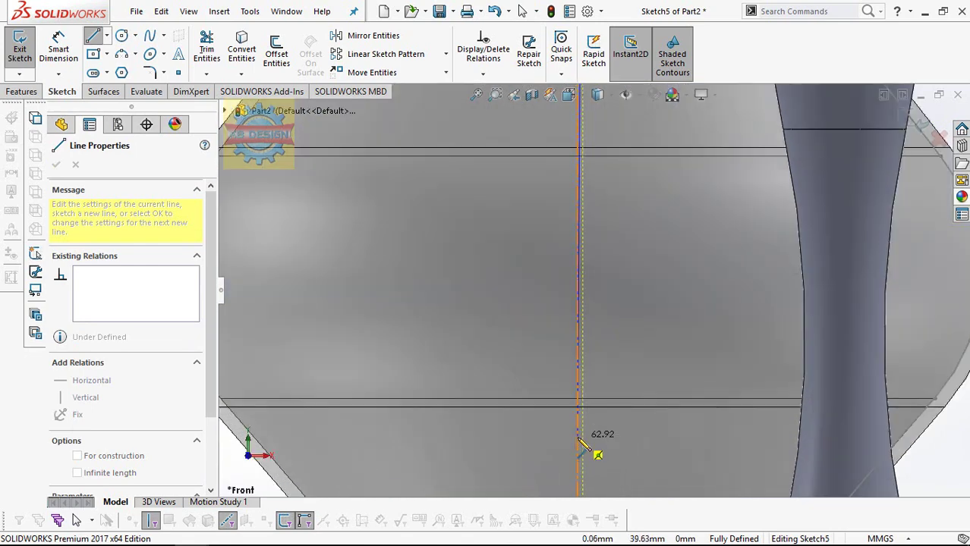
scroll(590, 417, up, 3)
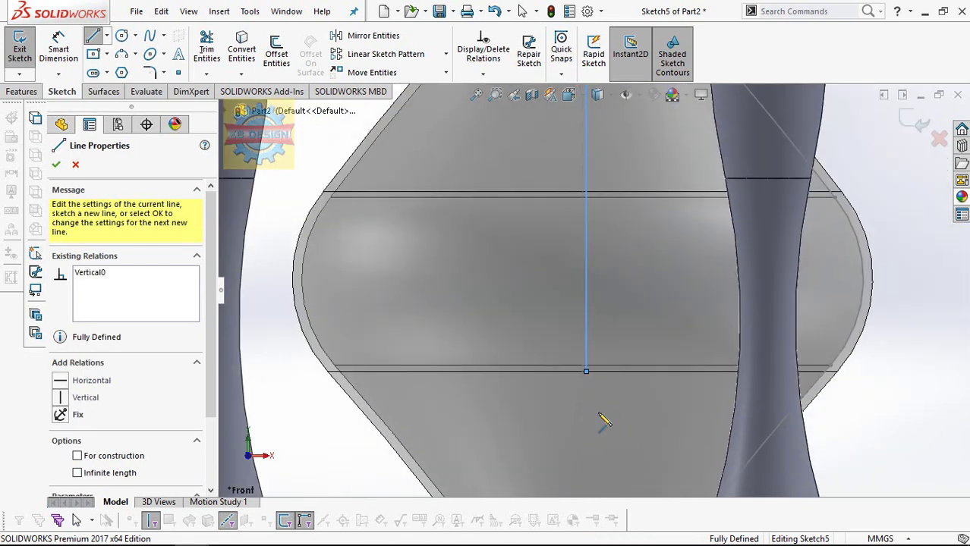
scroll(592, 410, up, 2)
key(Escape)
key(Escape)
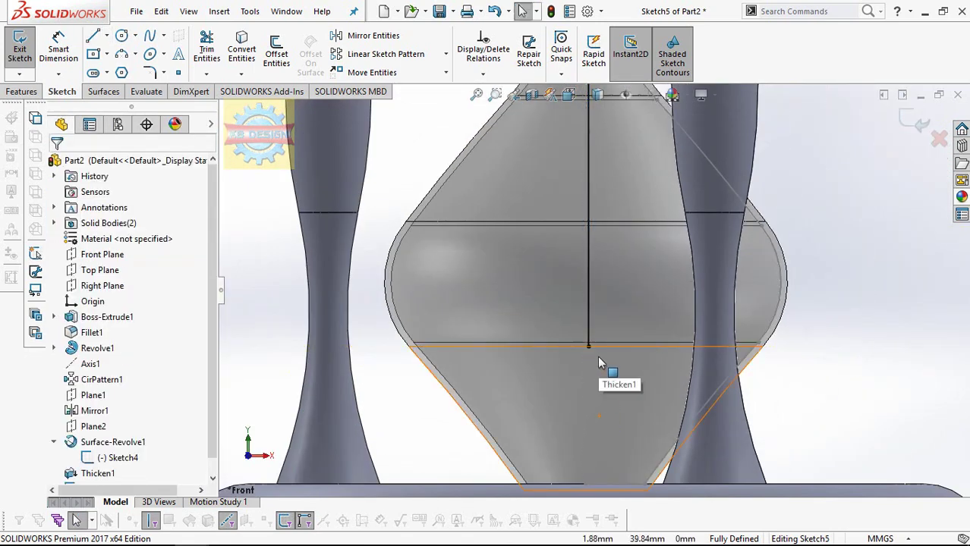
Draw the sand outline: a vertical line down from the neck, then a slanted line to the bulb bottom.
scroll(603, 372, up, 1)
key(l)
scroll(607, 265, up, 3)
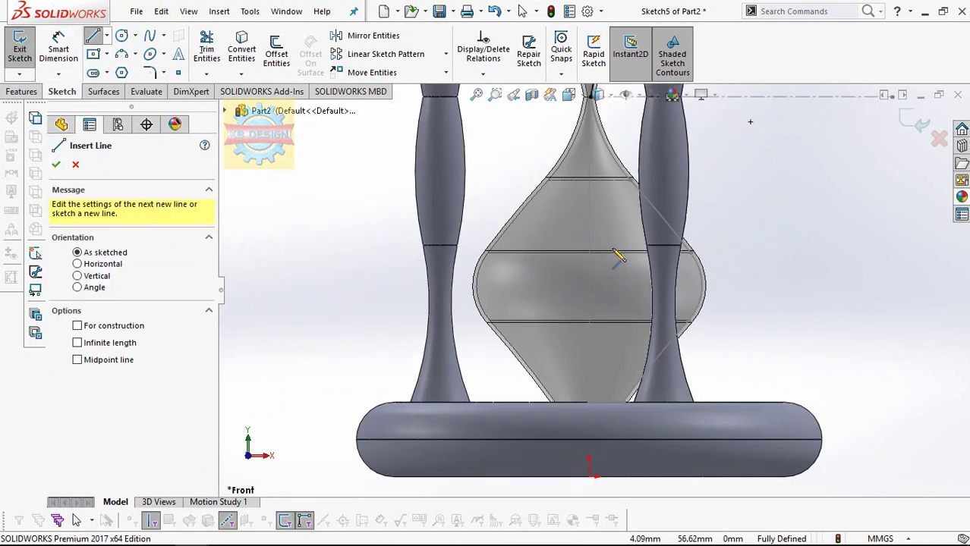
scroll(592, 146, up, 1)
click(591, 130)
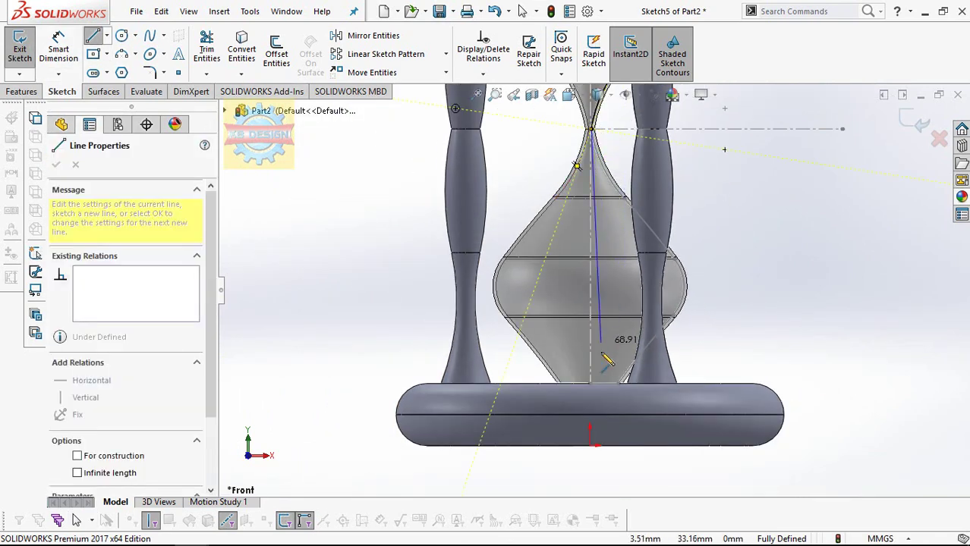
scroll(596, 360, down, 1)
scroll(597, 353, down, 2)
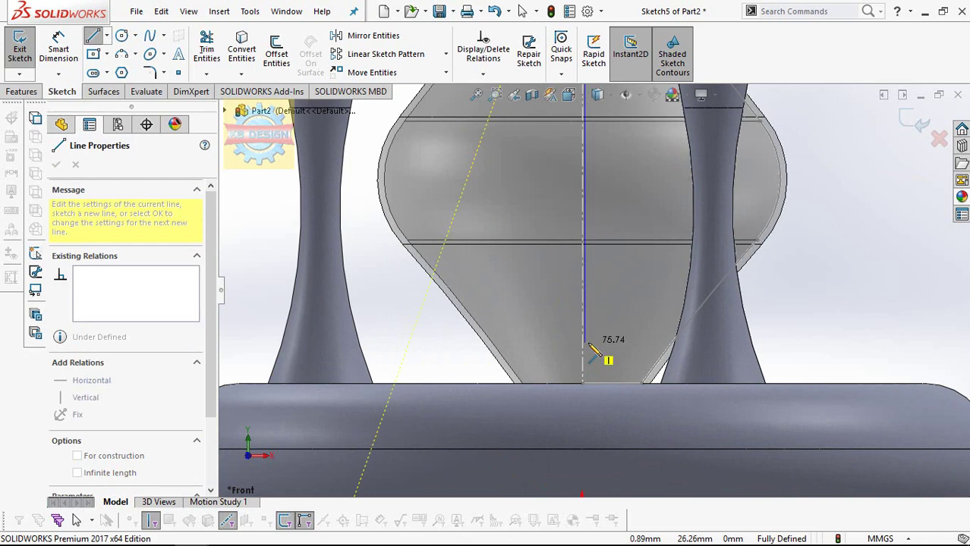
click(585, 309)
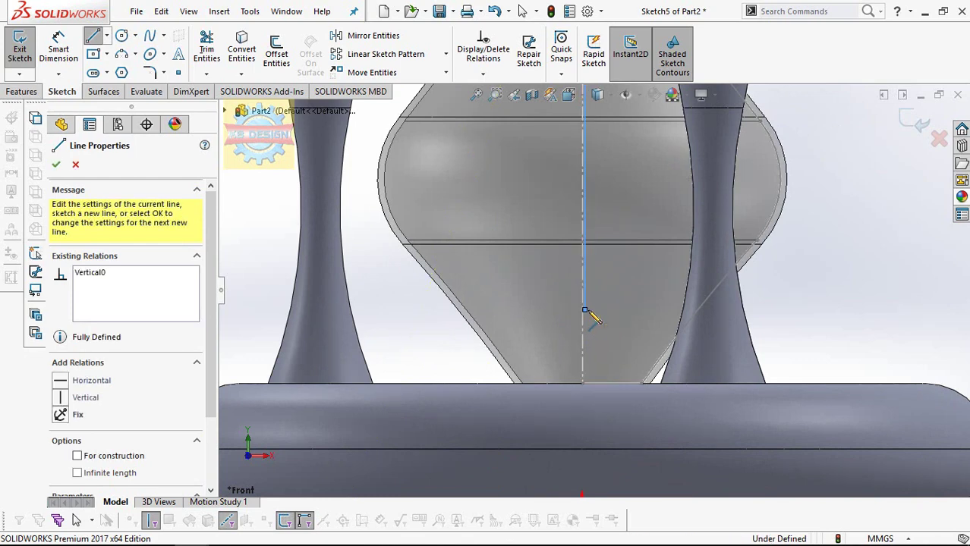
click(642, 384)
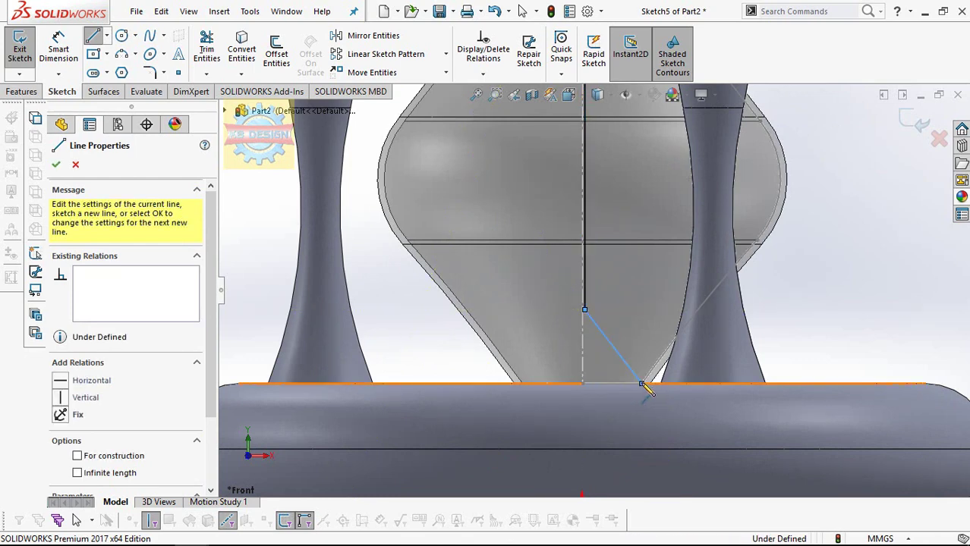
key(Escape)
Add a centerline down from the origin and set up a 360° Revolved Surface about Line3.
scroll(660, 317, up, 3)
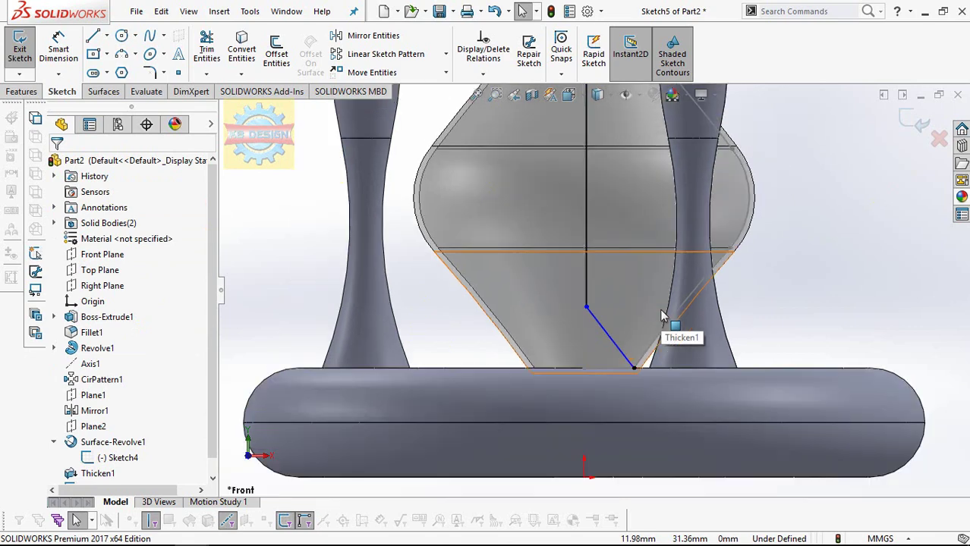
scroll(659, 314, up, 3)
scroll(657, 313, up, 2)
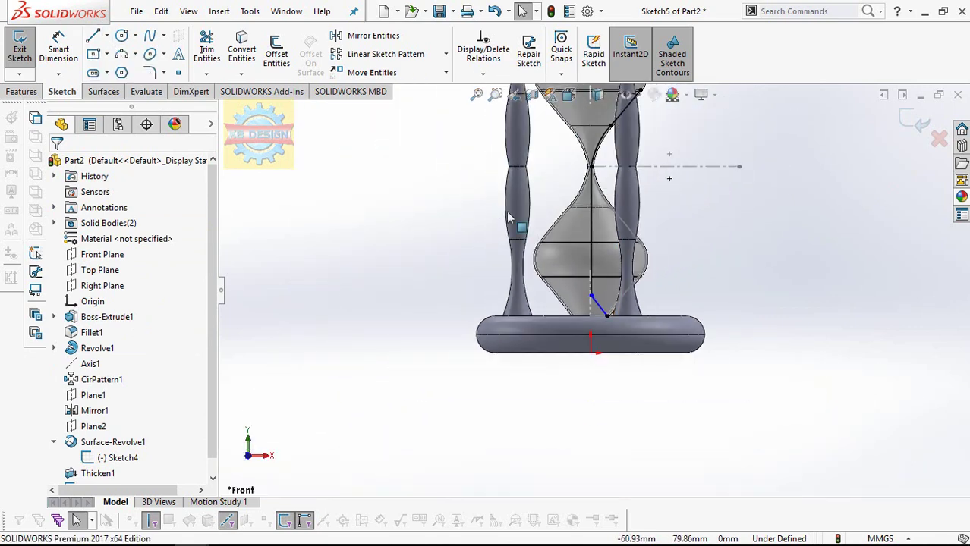
click(107, 36)
click(125, 69)
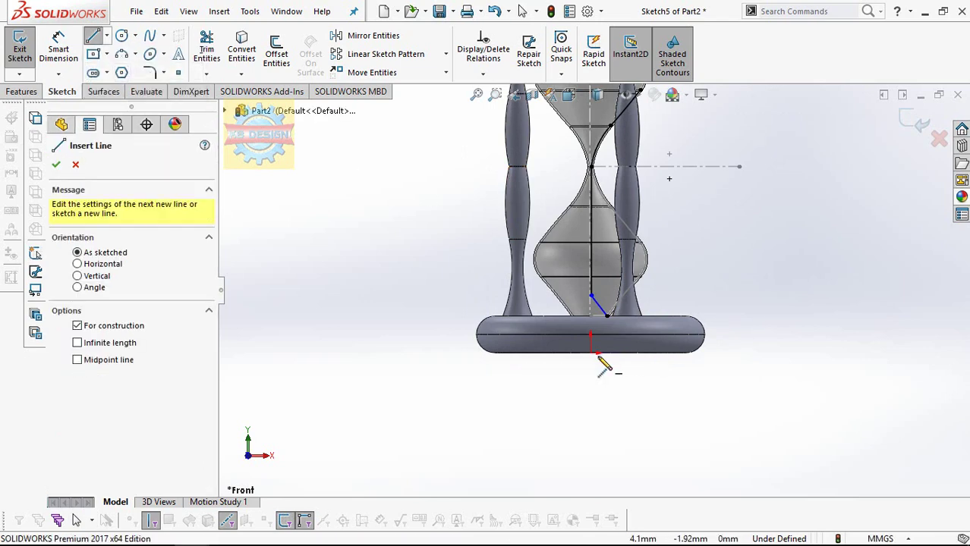
click(590, 353)
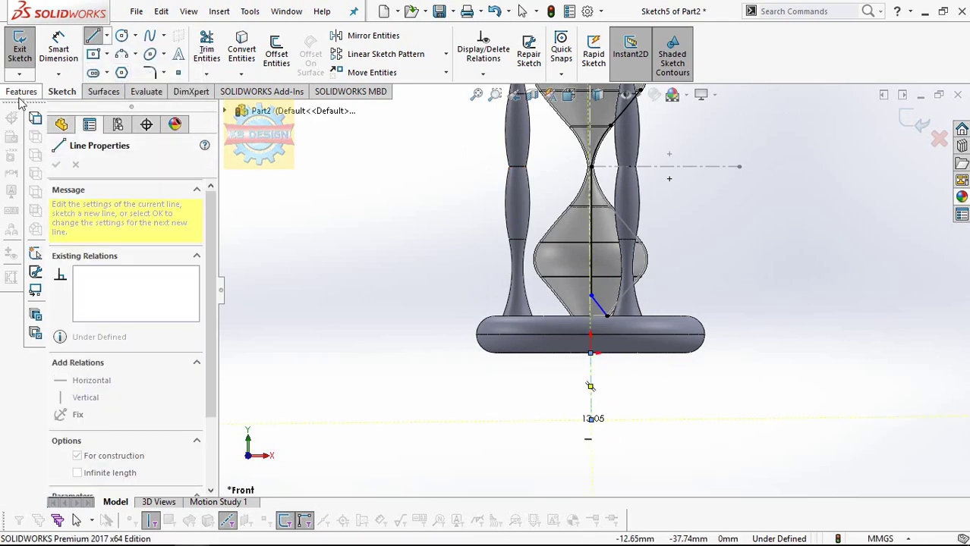
click(103, 91)
click(64, 53)
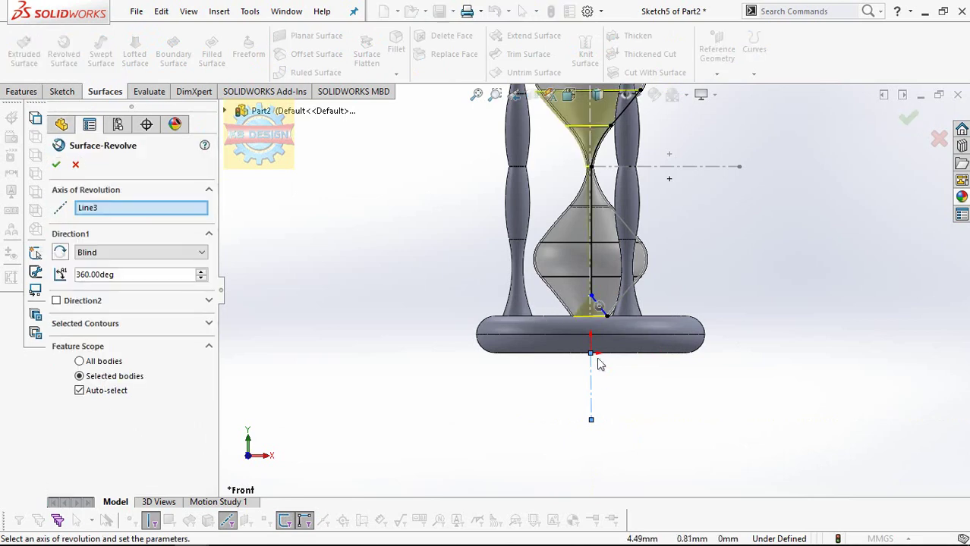
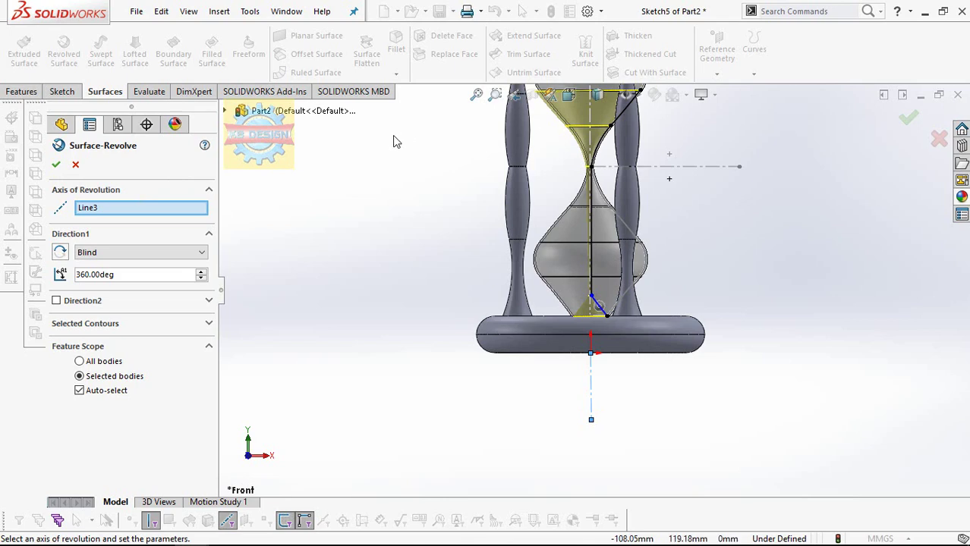
Revolve Sketch4's sand profile as a Blind 360° surface about the central vertical line Line7.
middle_drag(490, 188, 607, 208)
scroll(607, 208, down, 4)
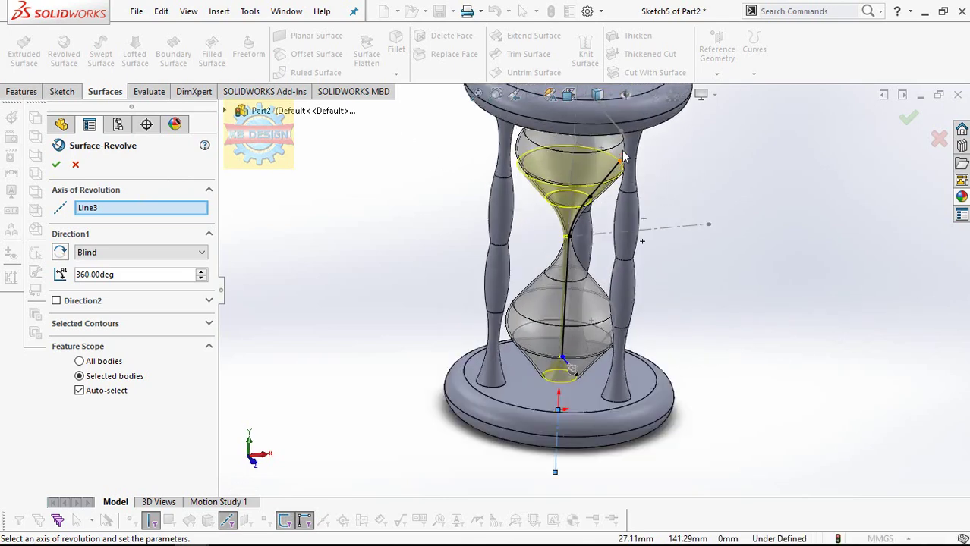
scroll(607, 209, down, 2)
scroll(610, 227, down, 2)
scroll(610, 227, down, 2)
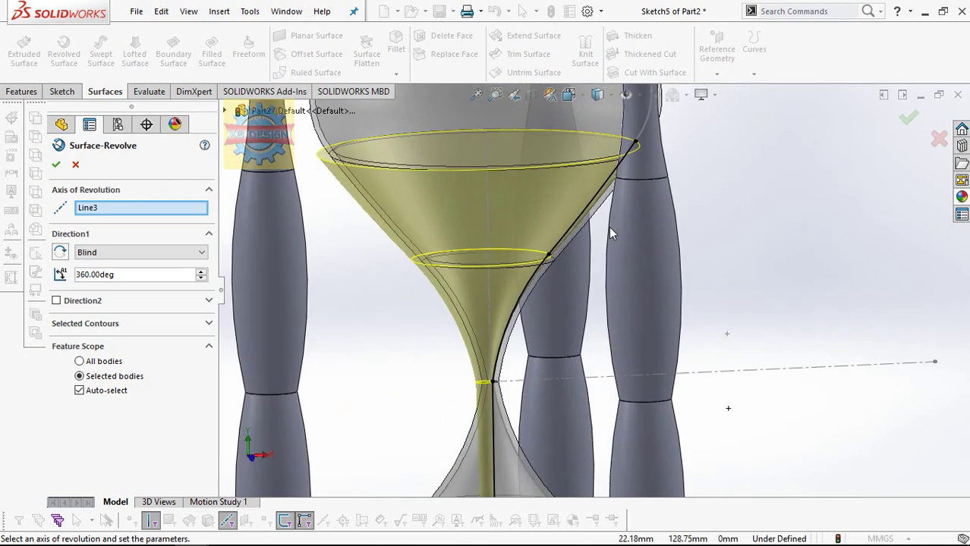
scroll(609, 227, down, 2)
key(space)
key(ctrl+1)
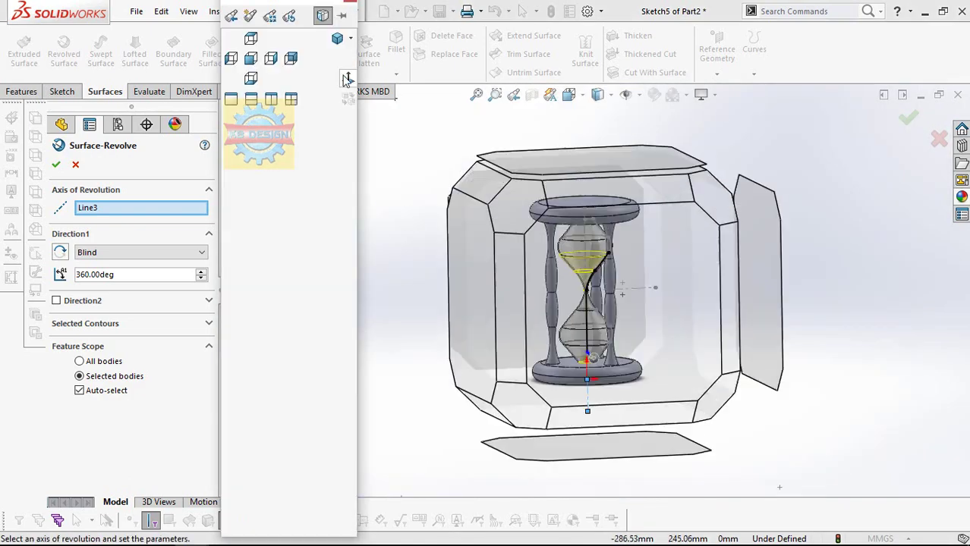
scroll(564, 372, down, 2)
scroll(564, 371, down, 2)
scroll(565, 346, down, 2)
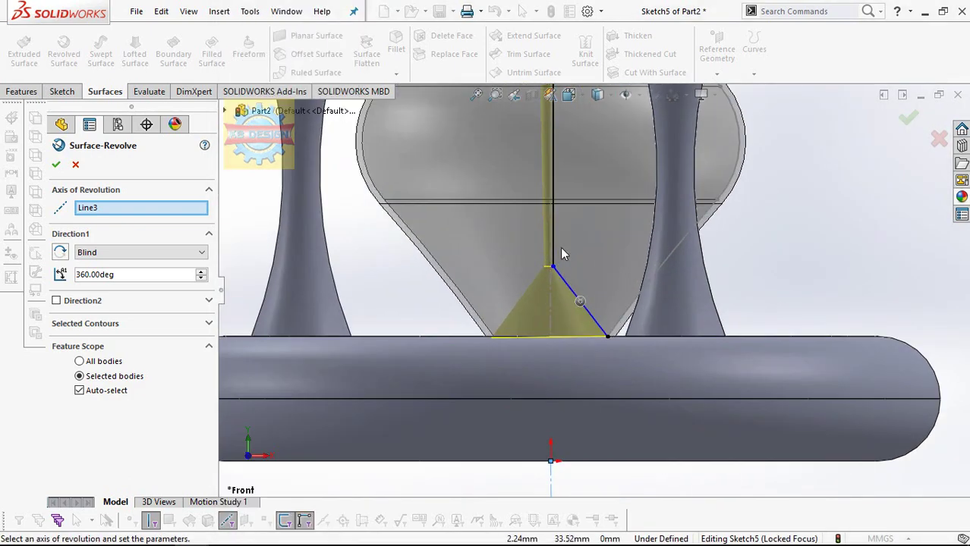
scroll(564, 346, down, 2)
scroll(560, 254, up, 2)
scroll(560, 246, up, 2)
scroll(584, 211, up, 1)
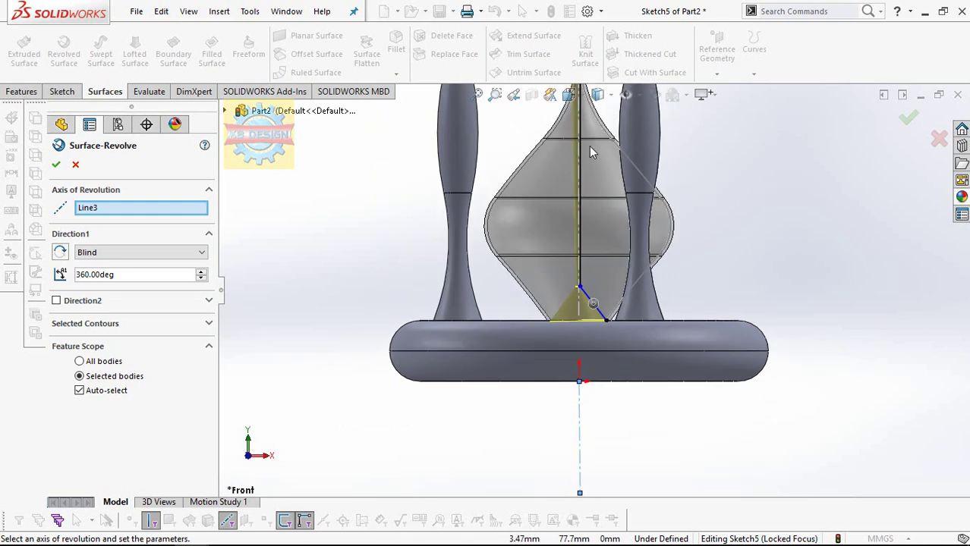
scroll(589, 145, up, 1)
scroll(591, 152, down, 1)
scroll(591, 155, down, 2)
scroll(590, 163, down, 2)
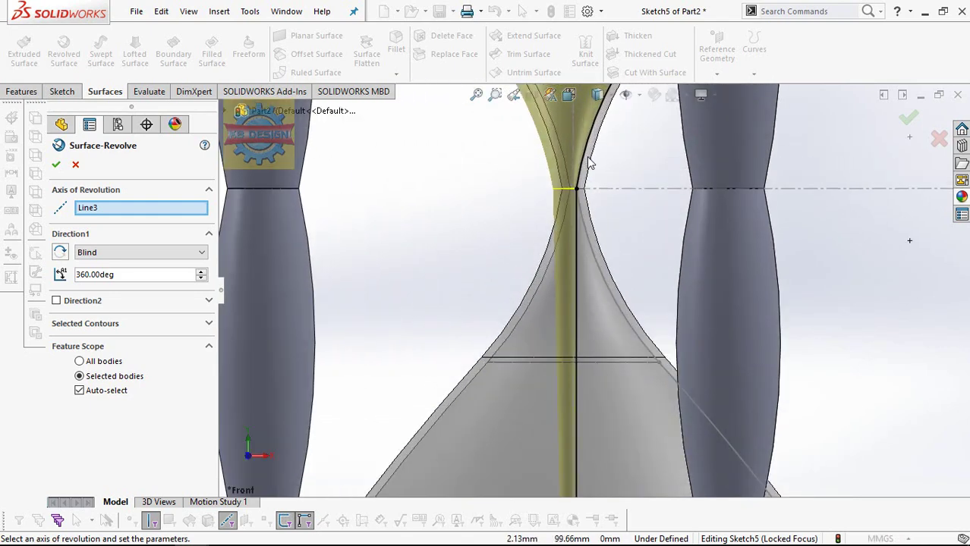
scroll(591, 163, up, 2)
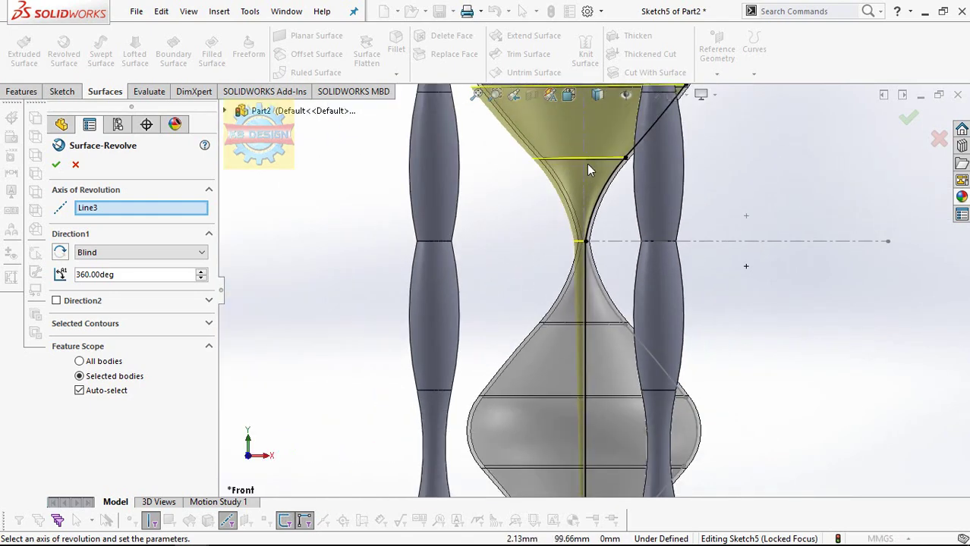
click(582, 177)
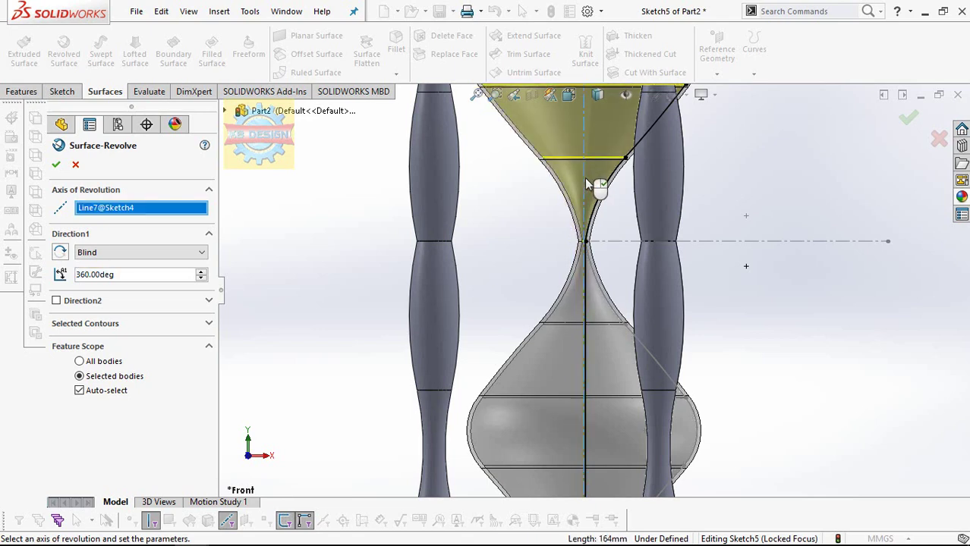
click(55, 166)
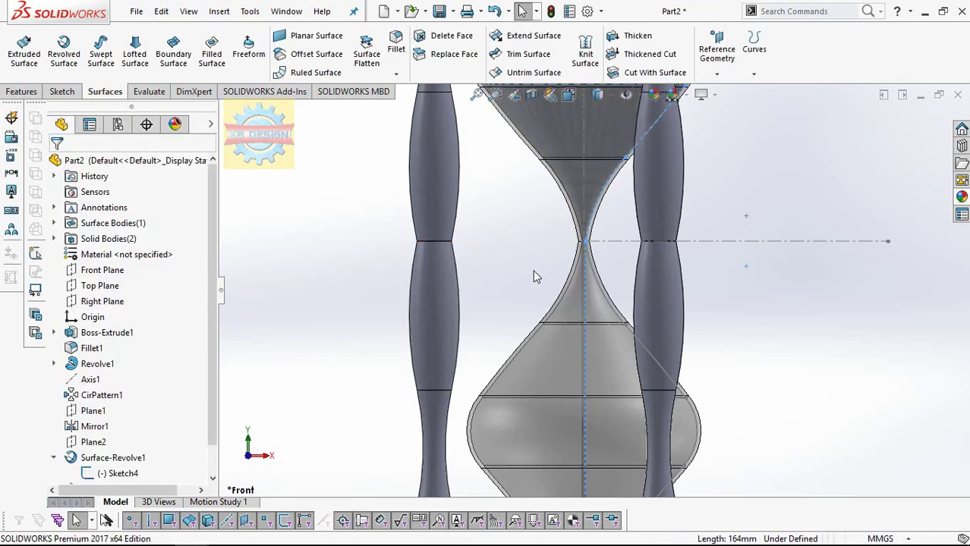
Delete the Surface-Revolve2 feature.
scroll(532, 270, up, 2)
middle_drag(533, 276, 542, 332)
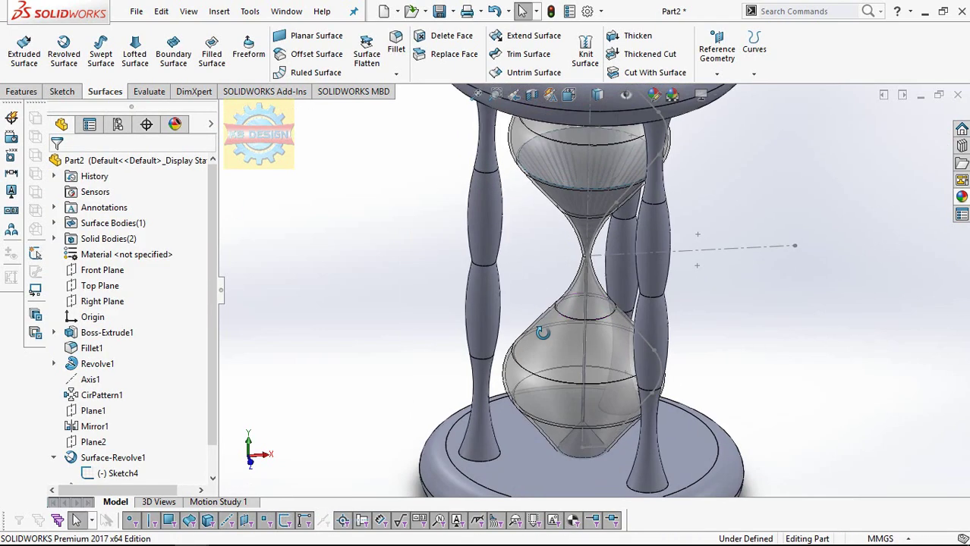
scroll(133, 460, down, 1)
click(129, 473)
key(Delete)
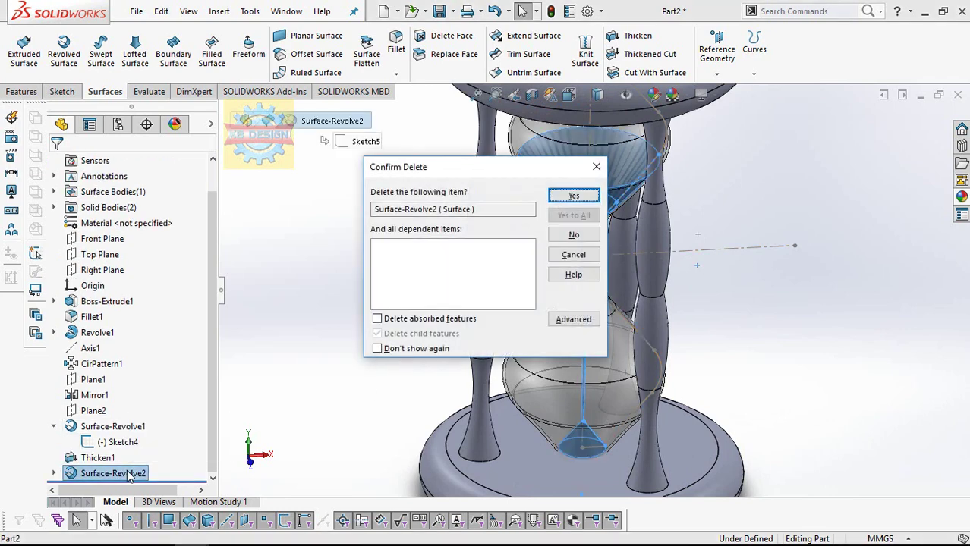
key(Return)
Reopen Sketch5 for editing, viewed normal to its plane.
click(106, 473)
click(101, 443)
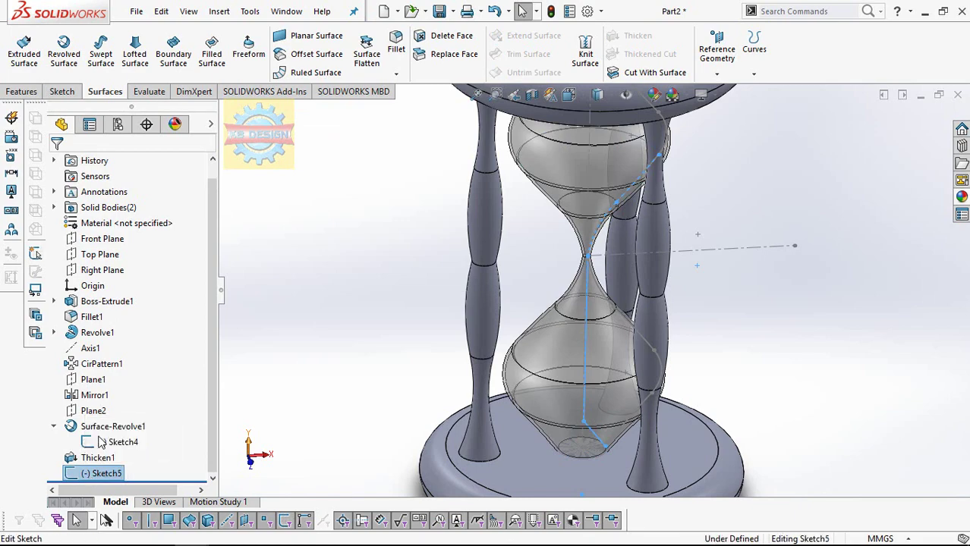
key(space)
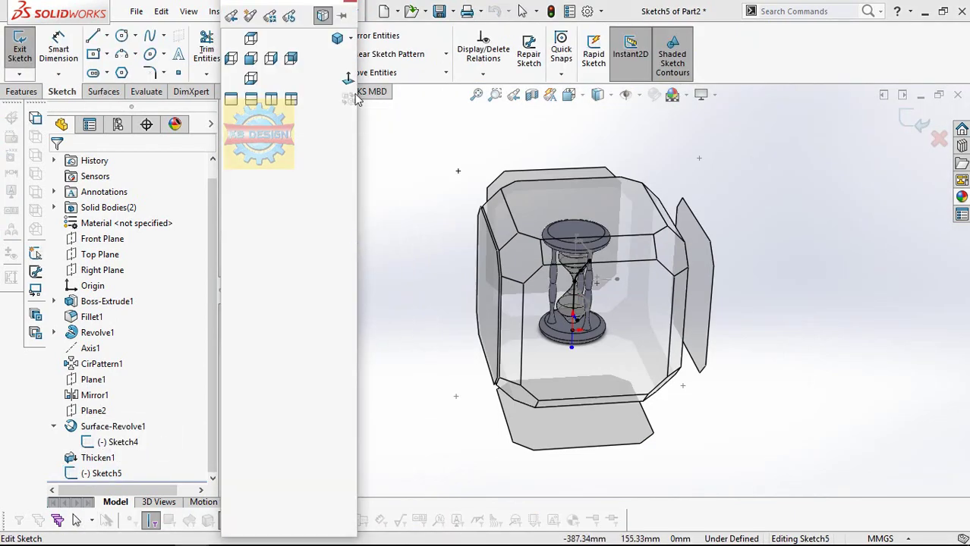
click(355, 97)
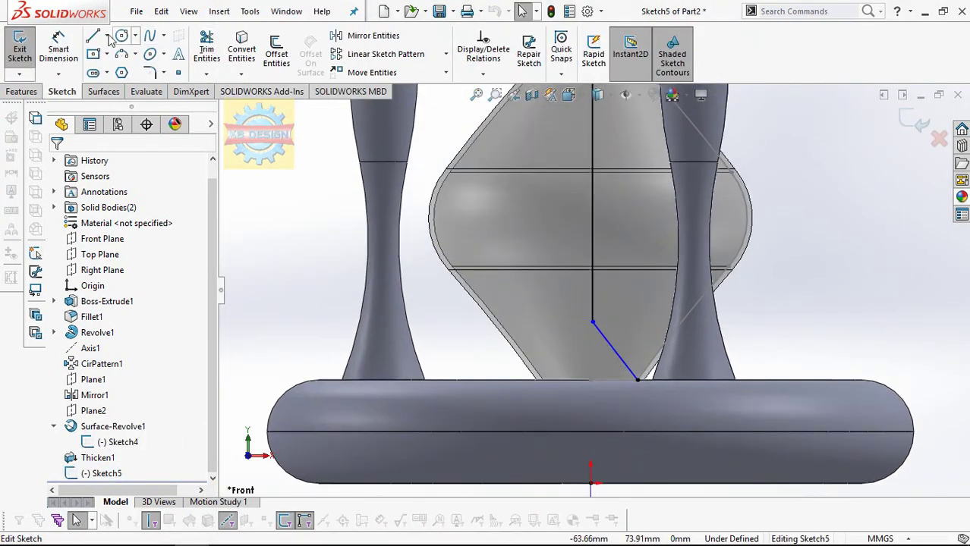
Draw a vertical line from the top neck to the base and a short horizontal base line.
click(93, 36)
scroll(569, 239, up, 3)
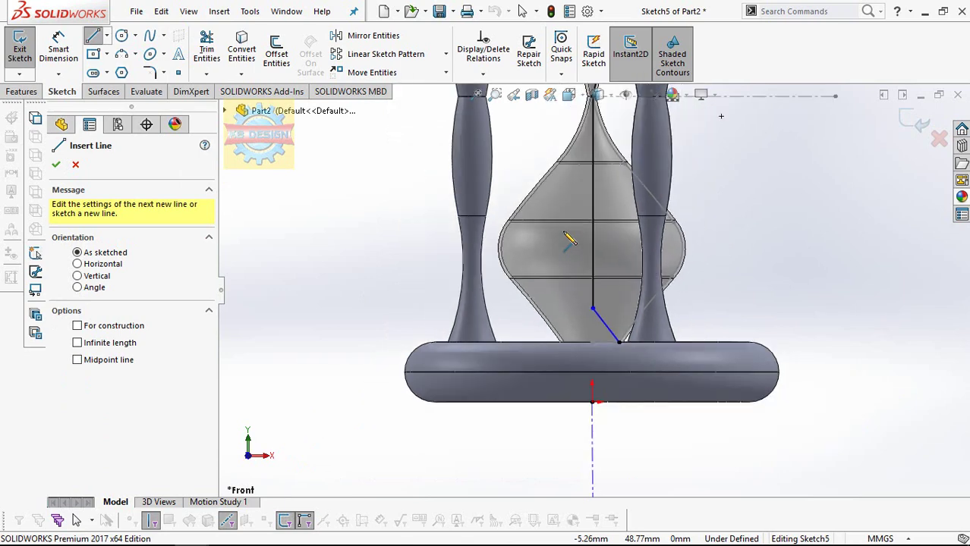
scroll(569, 239, up, 1)
click(615, 111)
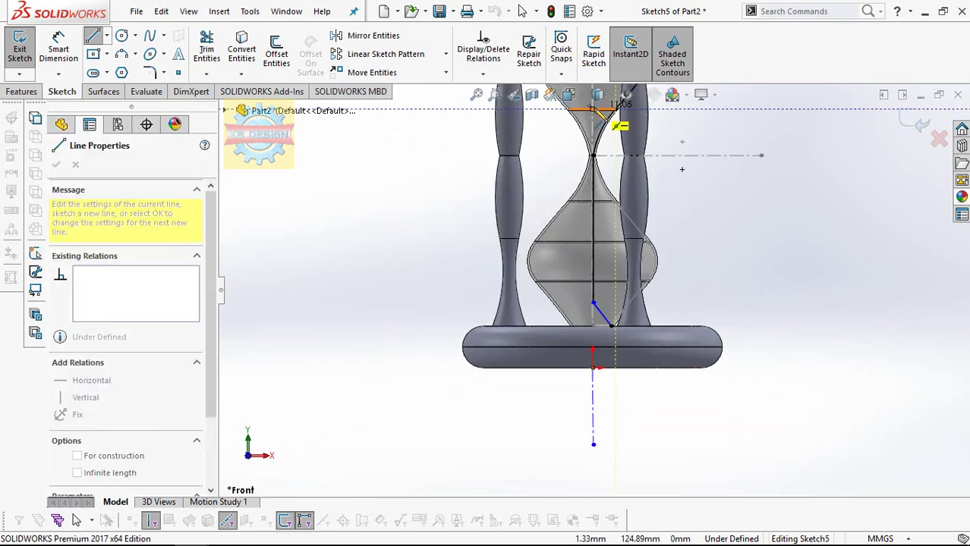
click(612, 332)
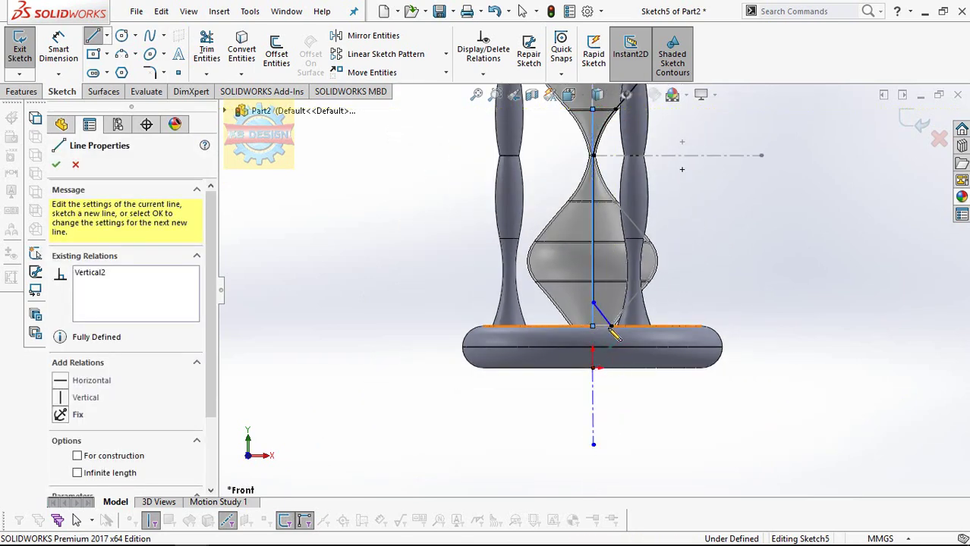
click(611, 327)
Start a Revolved Boss/Base and pick the triangular sand region of Sketch5.
click(38, 91)
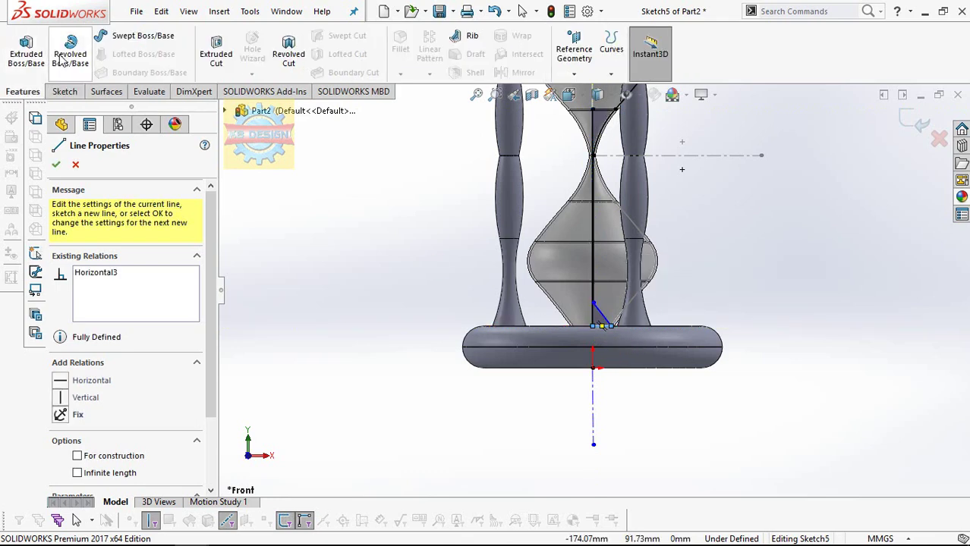
click(70, 53)
scroll(600, 284, down, 2)
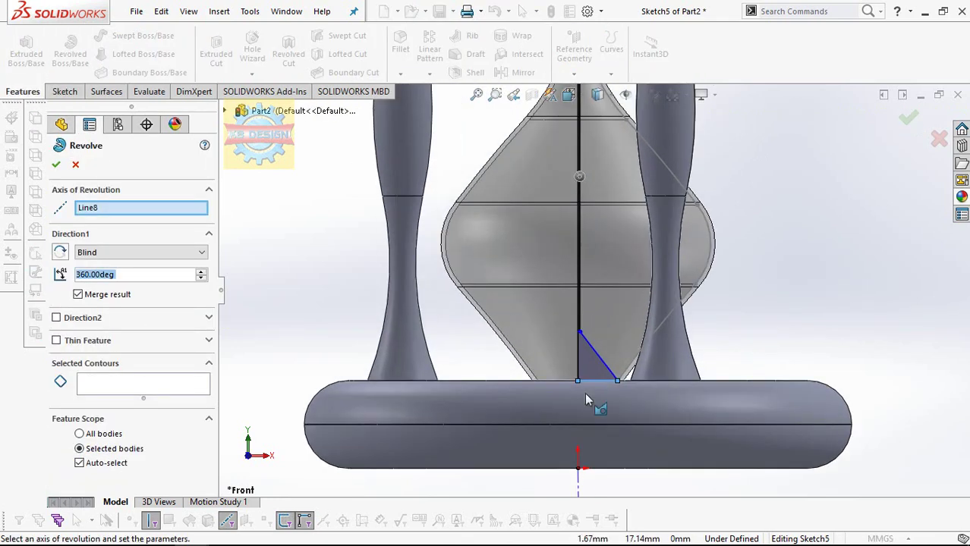
click(146, 382)
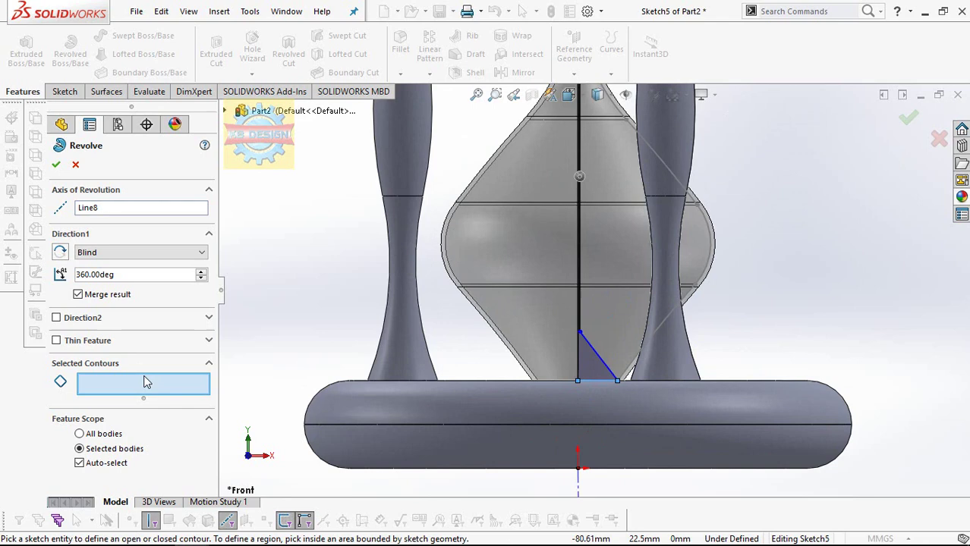
click(590, 363)
scroll(618, 364, up, 2)
scroll(618, 364, up, 1)
Revolve the Sketch5 triangular region 360° Blind around Line6 into solid Revolve3.
click(182, 215)
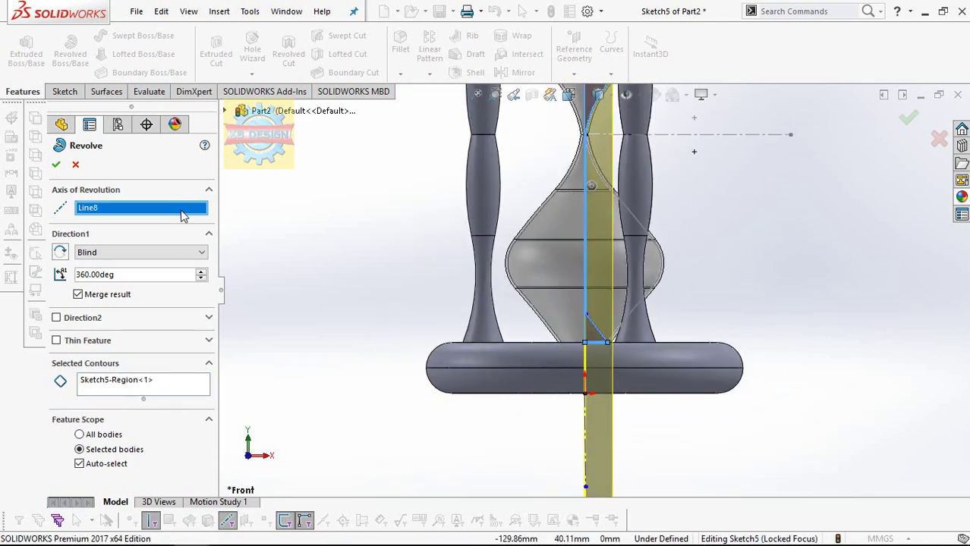
right_click(159, 383)
click(189, 387)
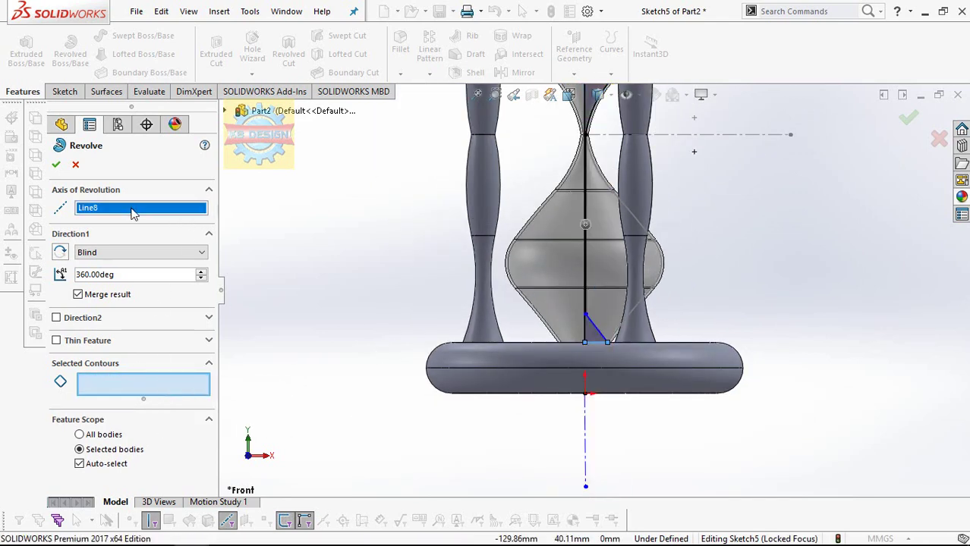
right_click(132, 211)
click(163, 216)
click(584, 326)
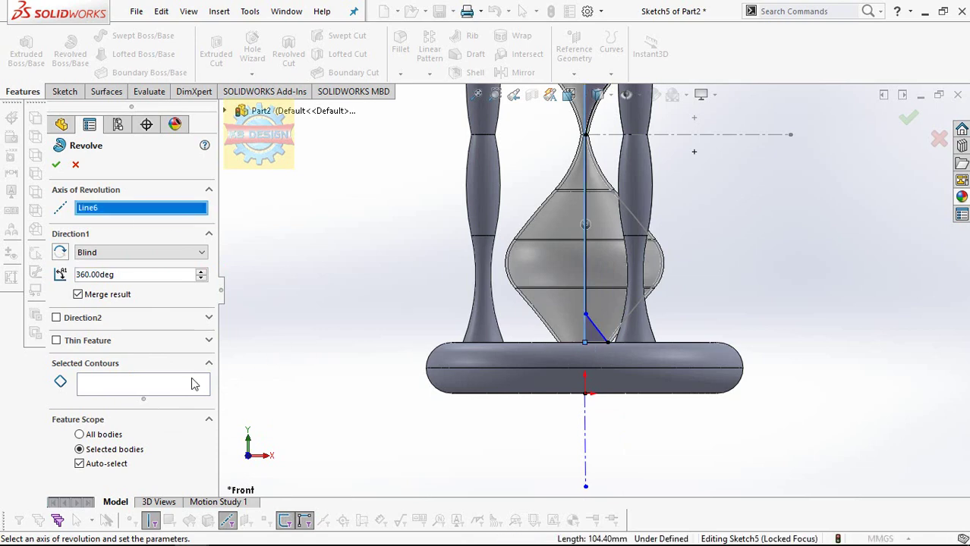
click(598, 336)
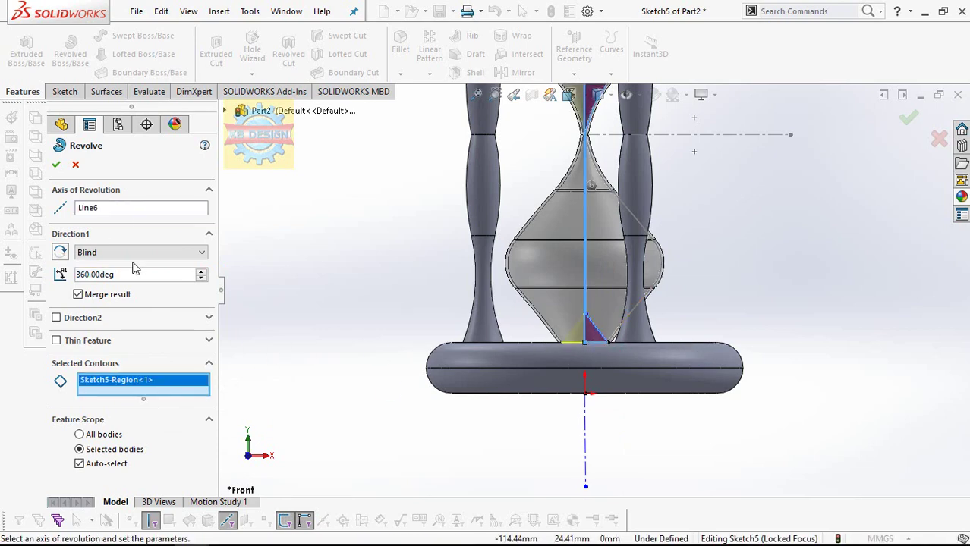
click(55, 166)
Toggle the visibility of Sketch4 in the elevated view.
mouse_move(444, 232)
middle_down()
mouse_move(423, 289)
mouse_move(466, 317)
middle_up()
click(149, 436)
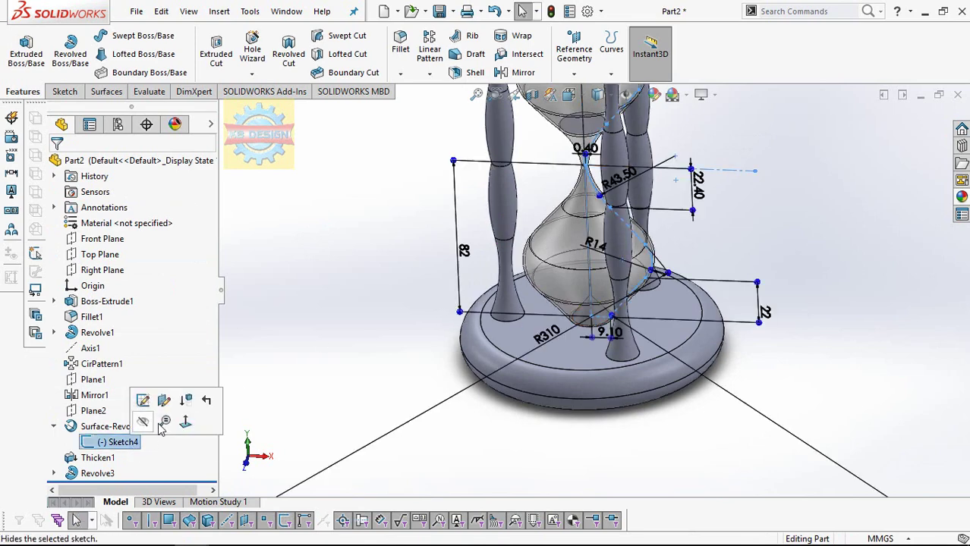
click(381, 368)
Hide Sketch4 and browse the Organic > Wood appearances library.
key(f)
click(960, 195)
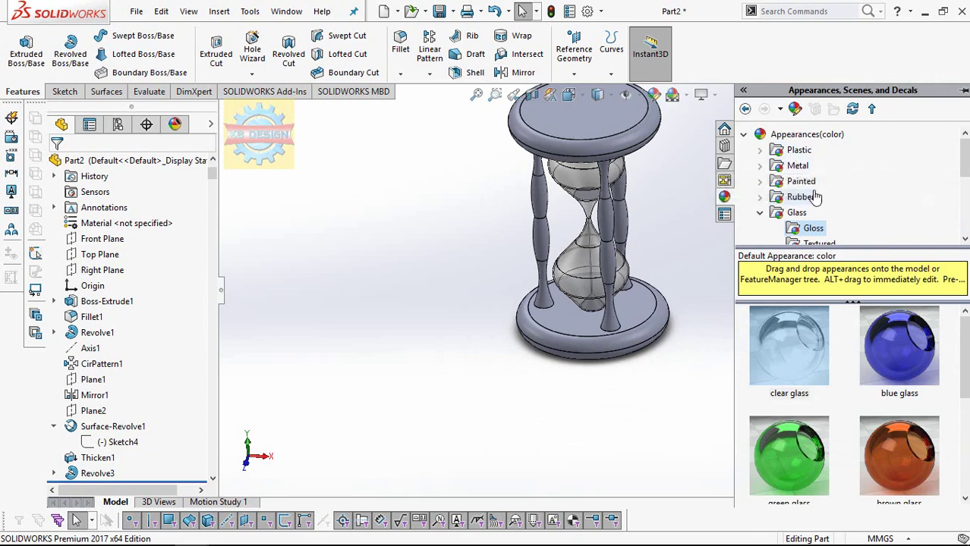
scroll(816, 197, down, 3)
click(805, 182)
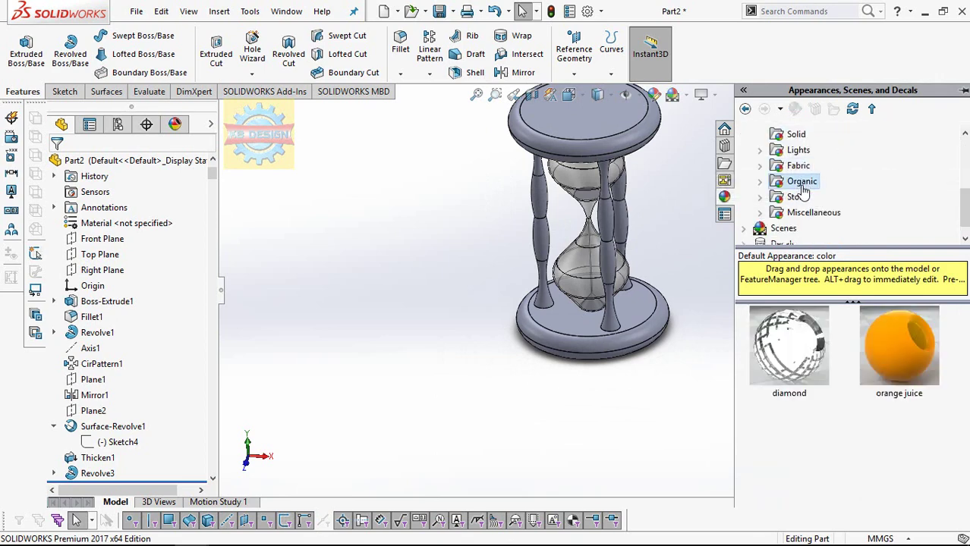
click(760, 181)
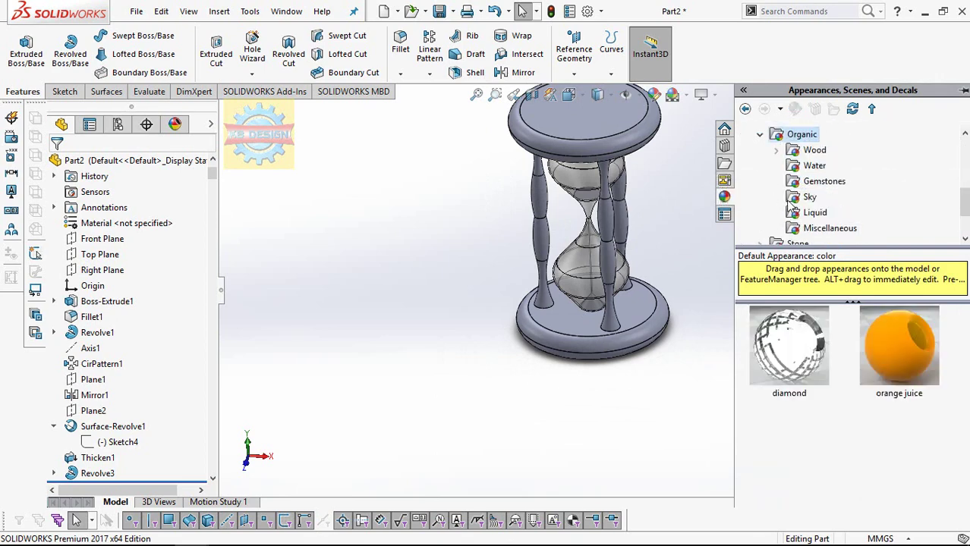
click(814, 152)
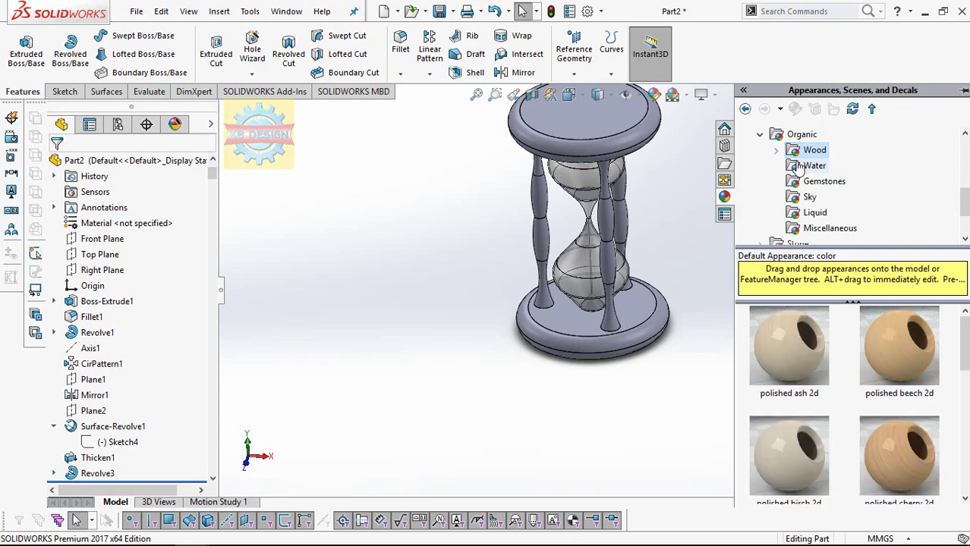
Edit appearance targeting only Boss-Extrude1, Revolve1, Fillet1, CirPattern1 and Mirror1.
click(554, 129)
right_click(555, 129)
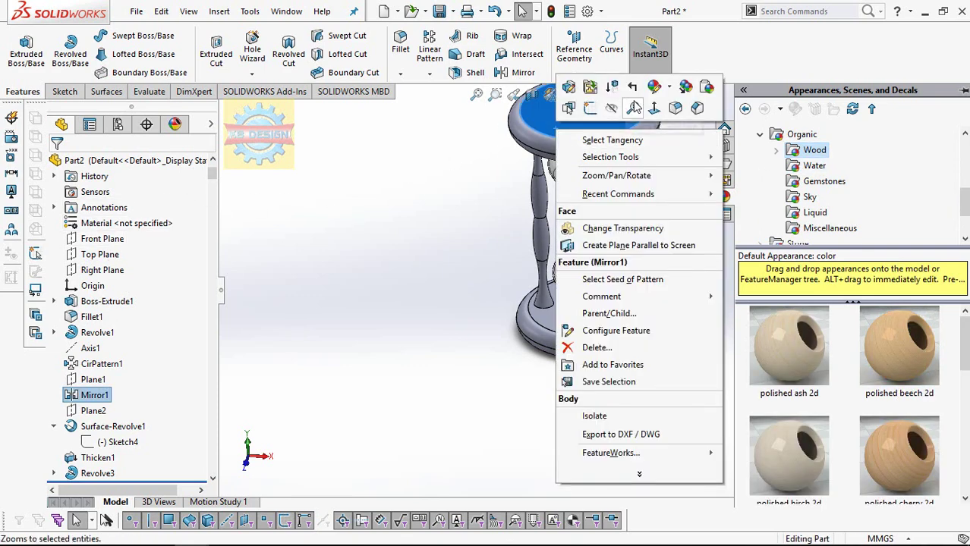
click(654, 88)
click(683, 168)
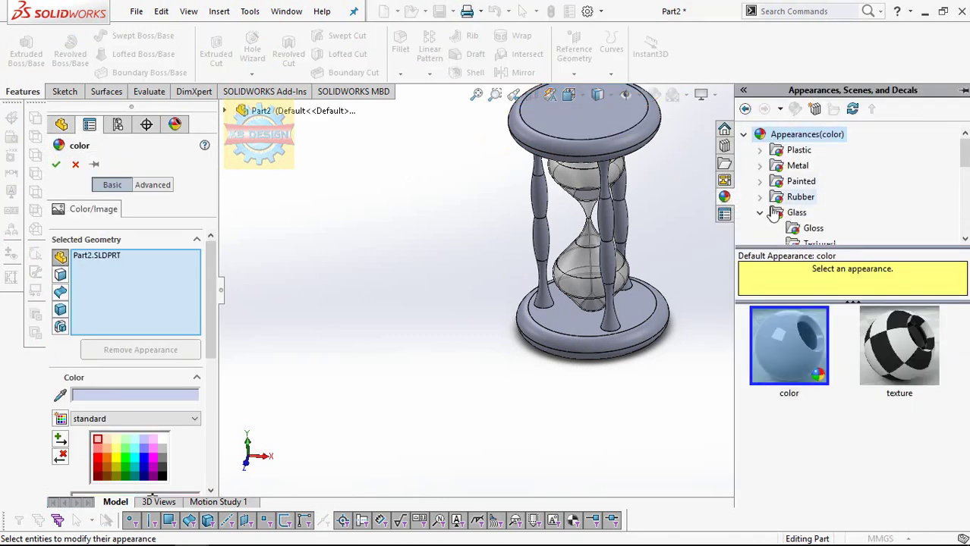
right_click(182, 298)
click(227, 306)
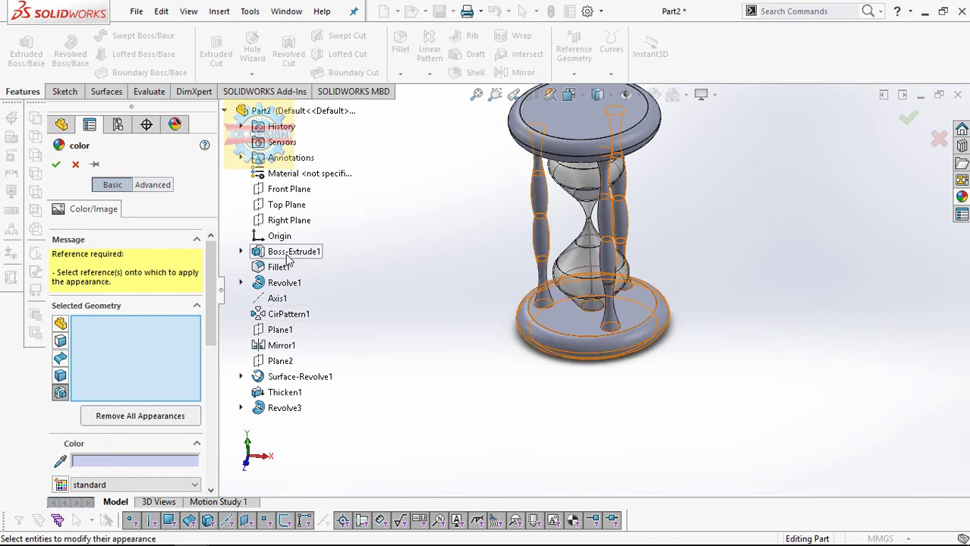
click(290, 251)
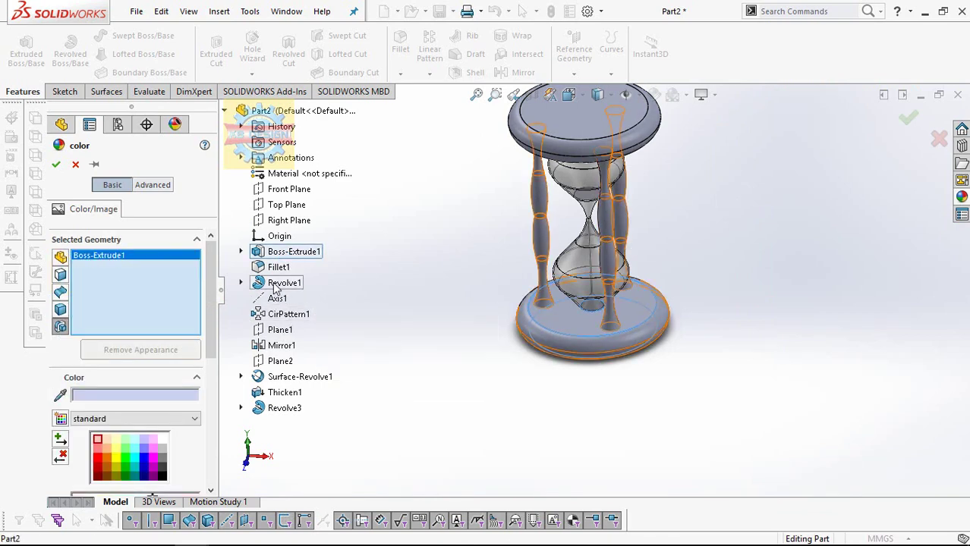
click(277, 283)
click(278, 267)
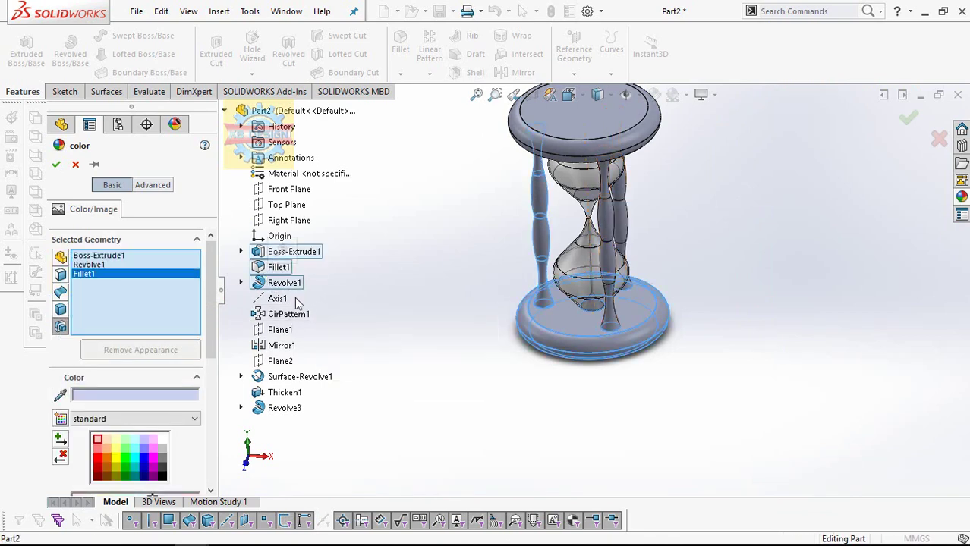
click(288, 314)
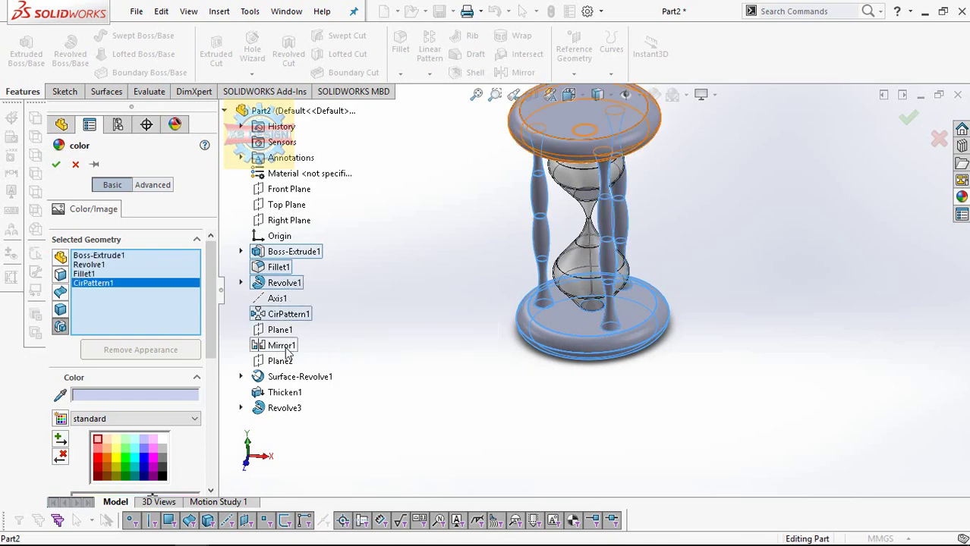
click(281, 346)
After trying rosewood and pine, apply polished teak 2d wood to those features.
click(959, 197)
scroll(812, 212, down, 1)
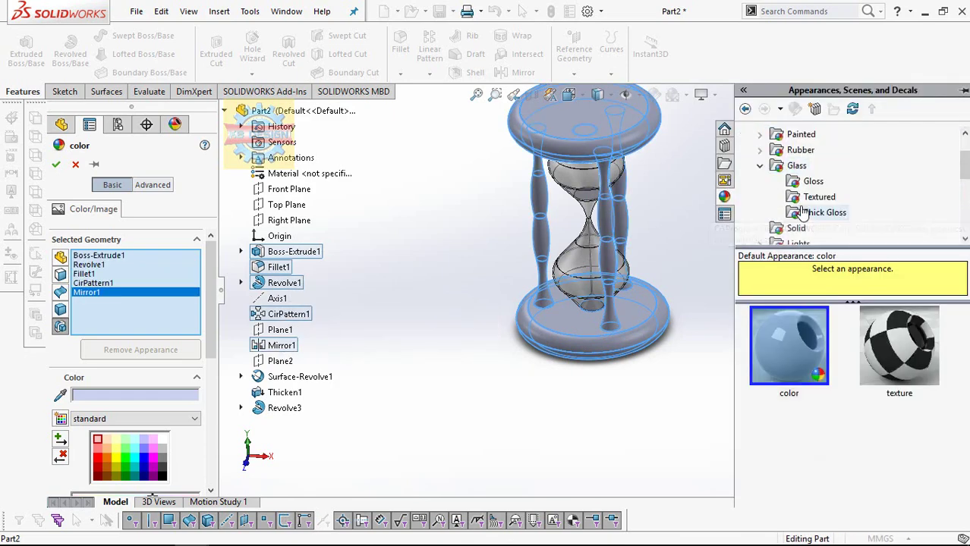
scroll(812, 212, down, 3)
click(813, 197)
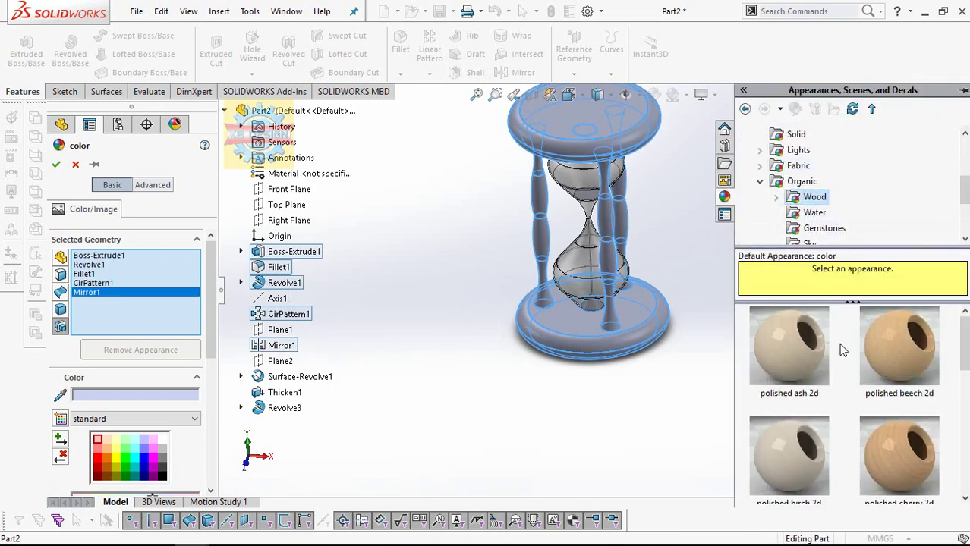
scroll(844, 349, down, 3)
click(897, 371)
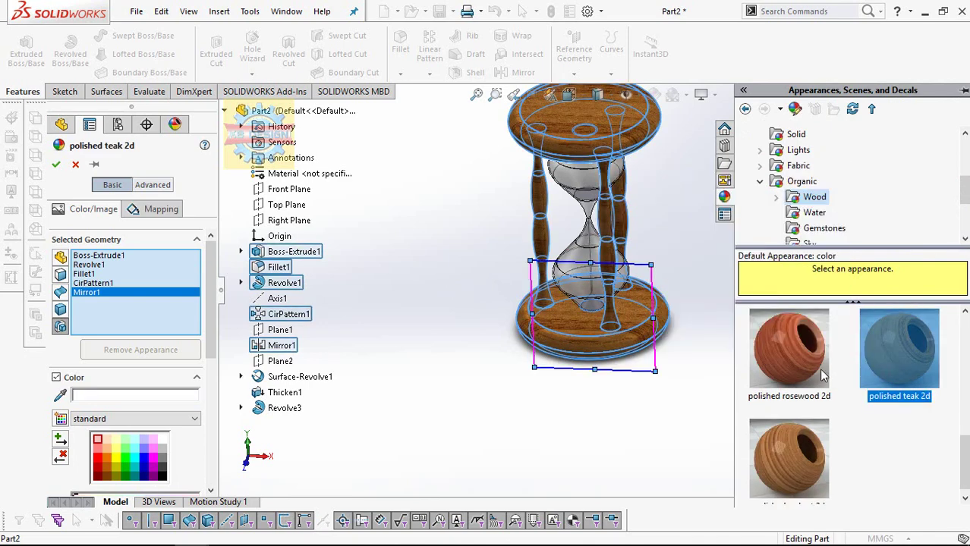
click(819, 368)
scroll(888, 353, up, 1)
click(900, 356)
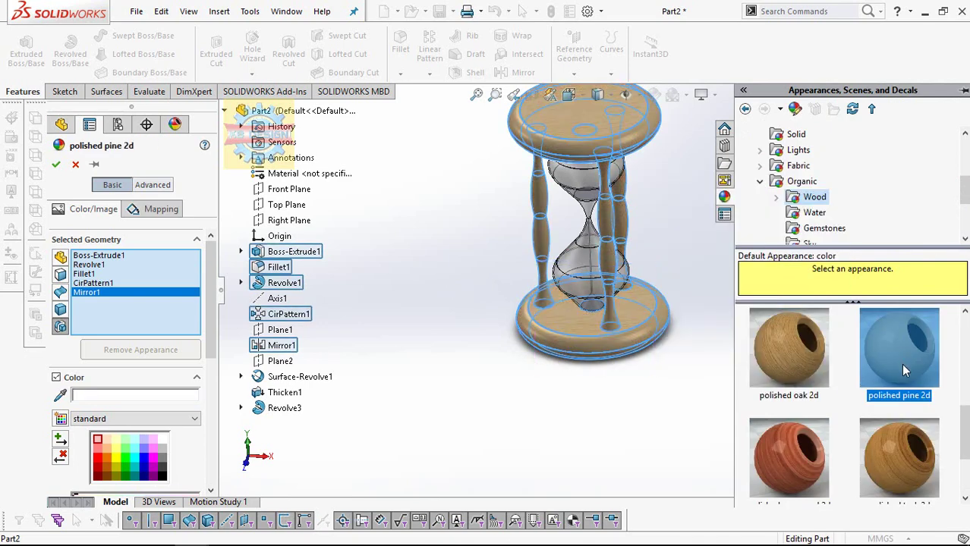
click(919, 454)
click(56, 164)
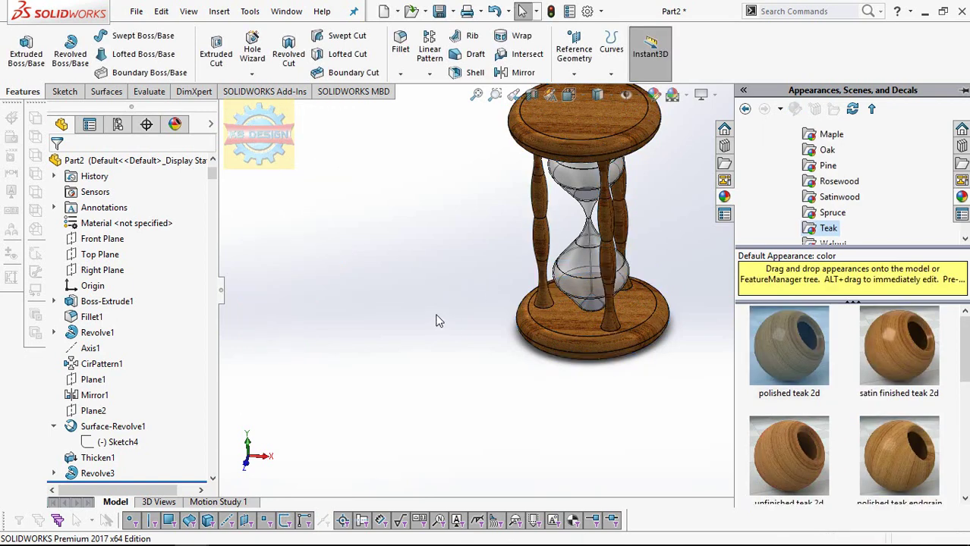
Edit the appearance of Revolve3, targeting only the sand cone instead of the whole part.
scroll(627, 223, down, 3)
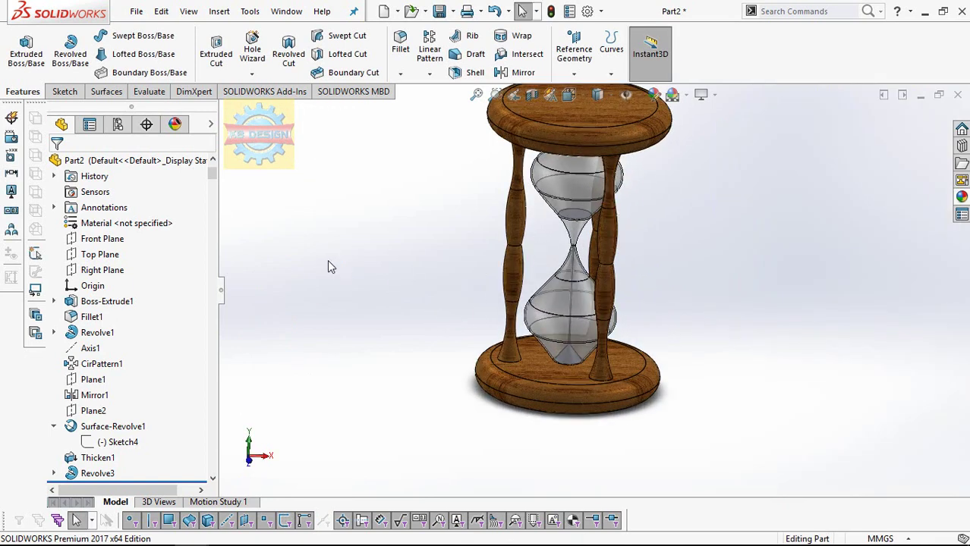
right_click(97, 472)
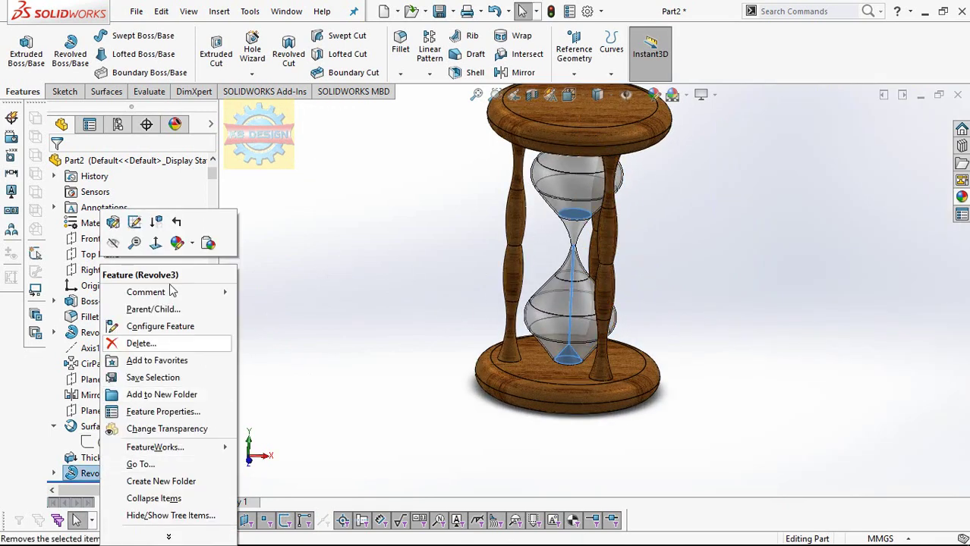
click(176, 244)
click(197, 305)
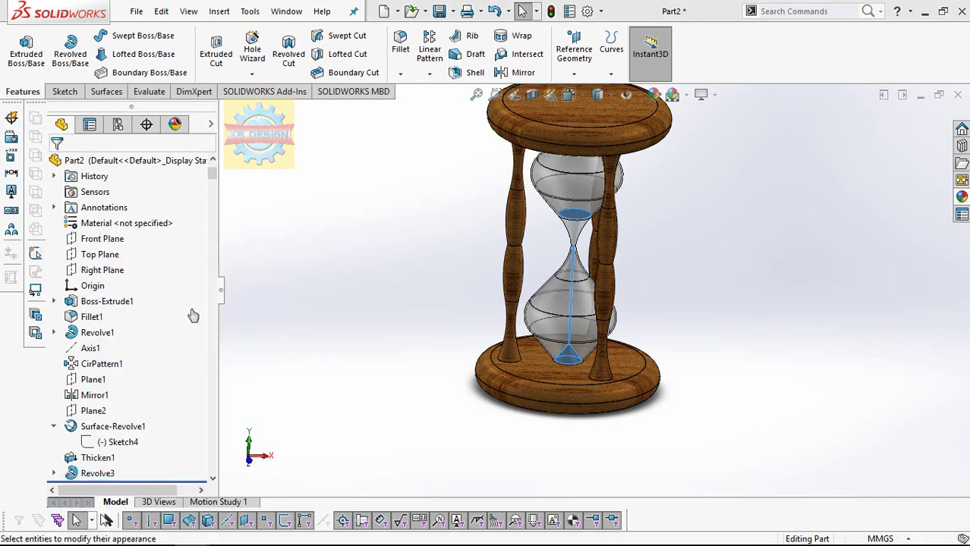
click(97, 258)
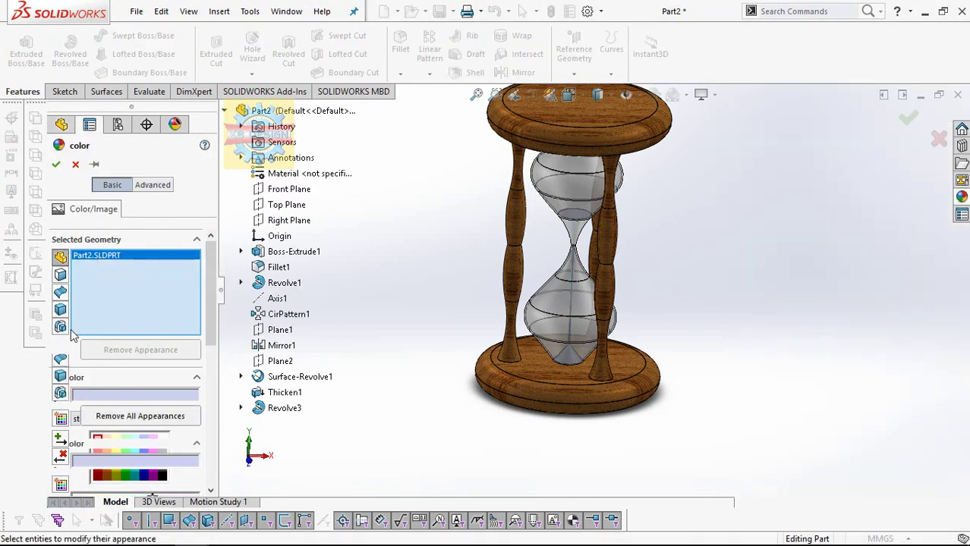
key(Delete)
click(282, 408)
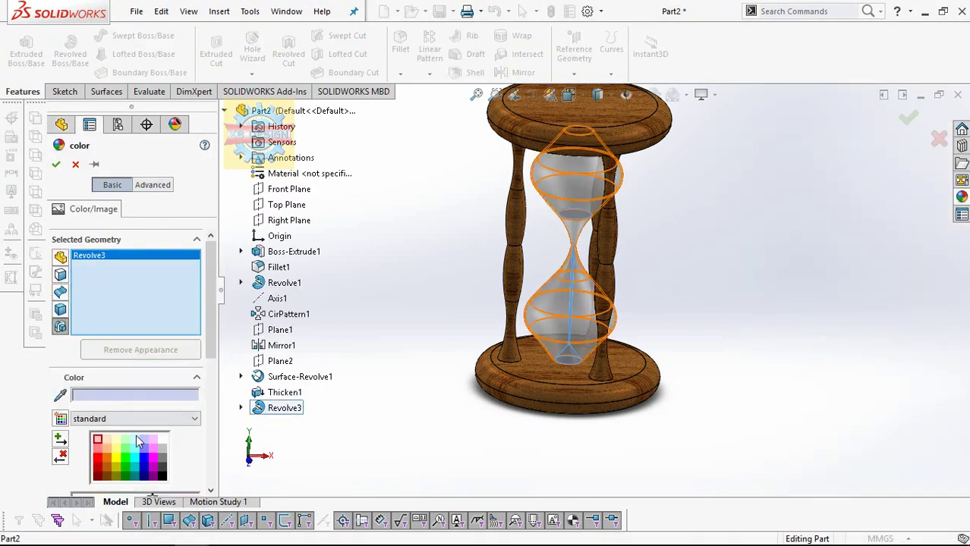
After trying green and orange, colour the sand cone yellow and view the whole hourglass.
click(127, 465)
click(108, 469)
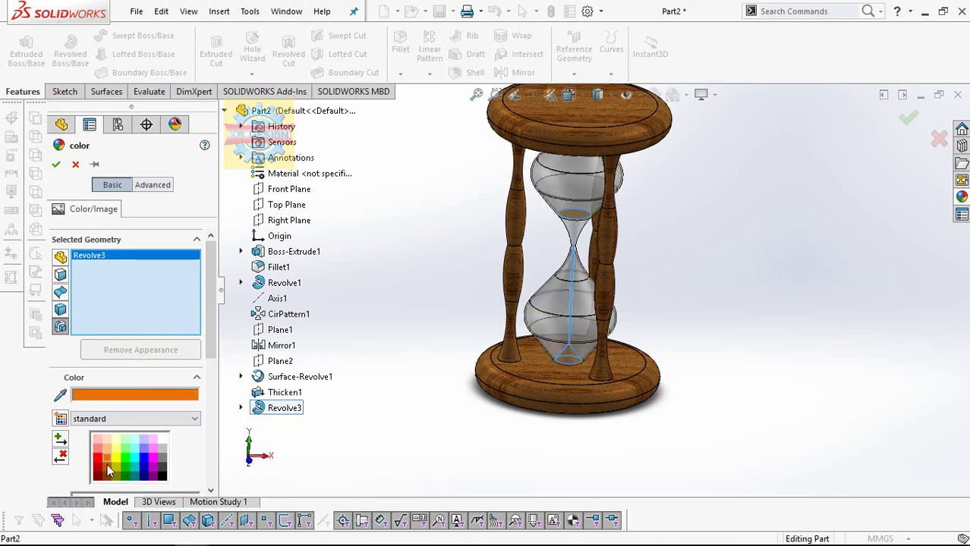
click(107, 463)
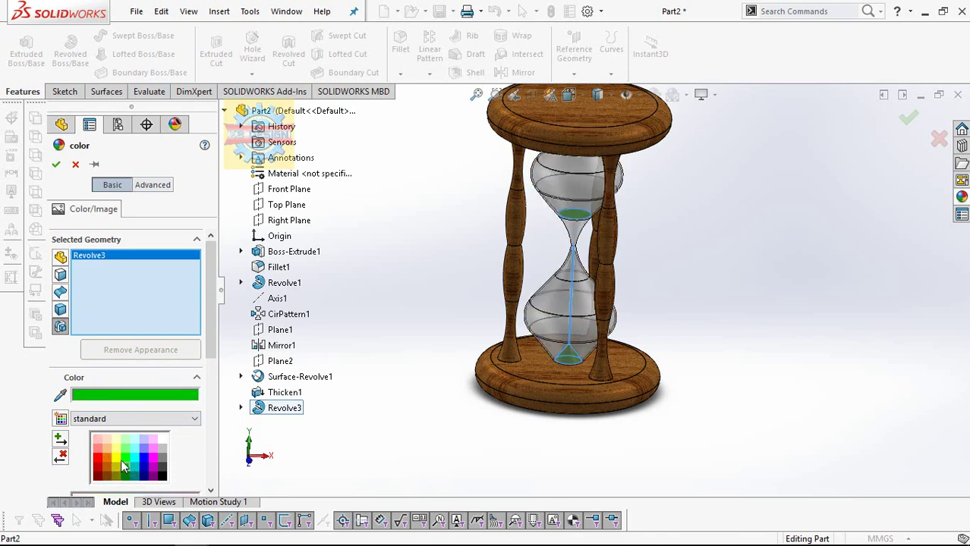
click(116, 459)
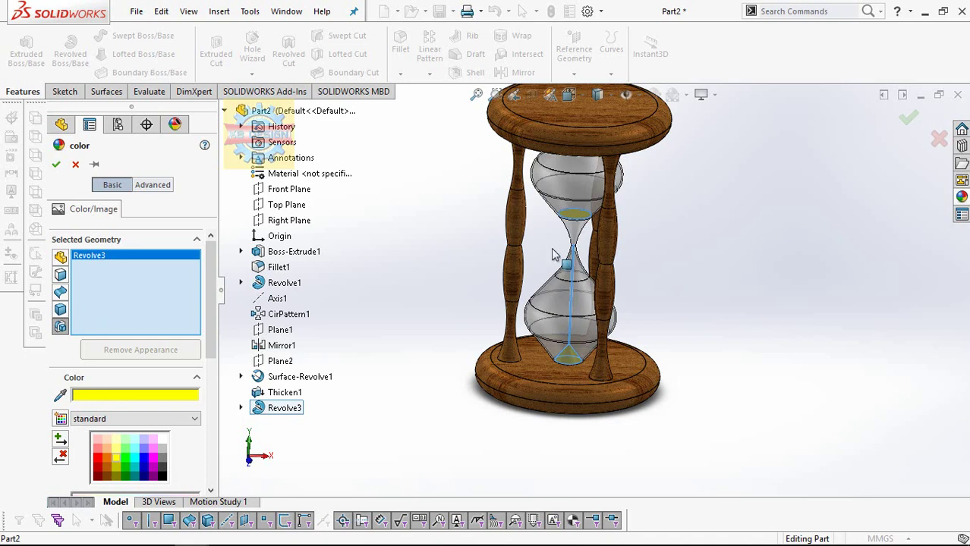
scroll(554, 255, down, 3)
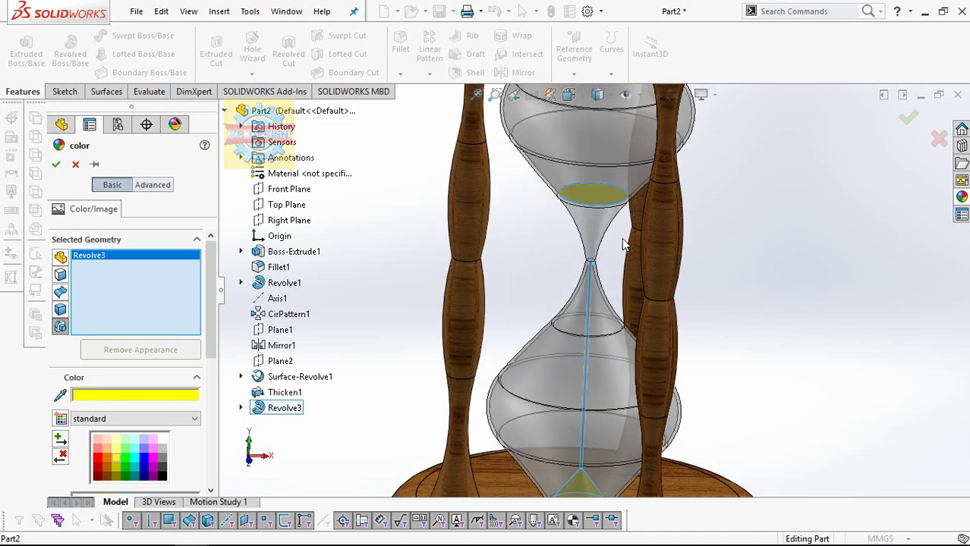
click(56, 163)
key(f)
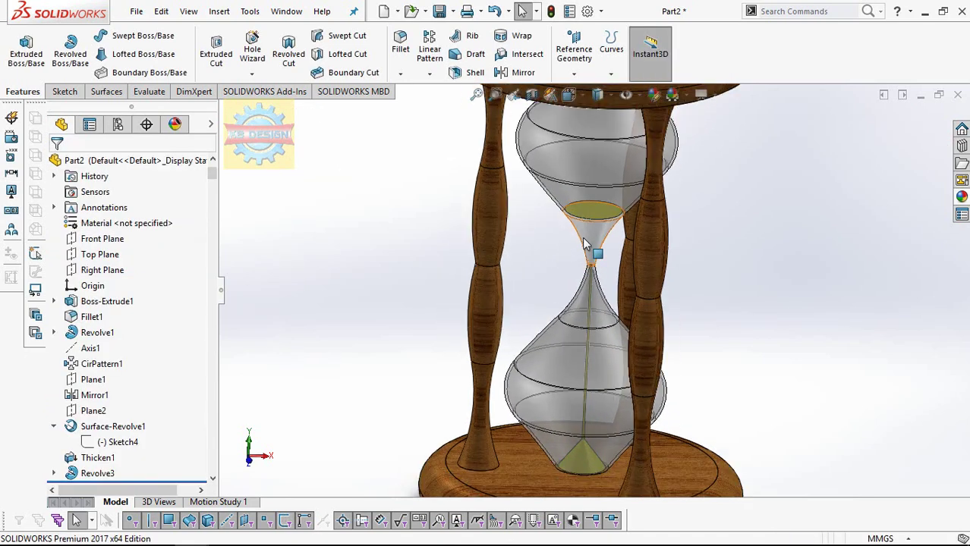
middle_drag(658, 223, 695, 210)
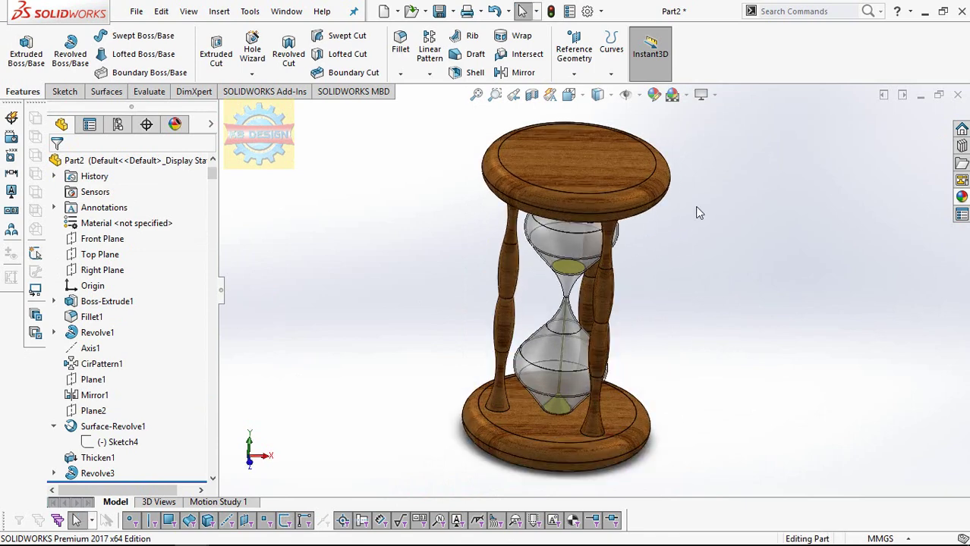